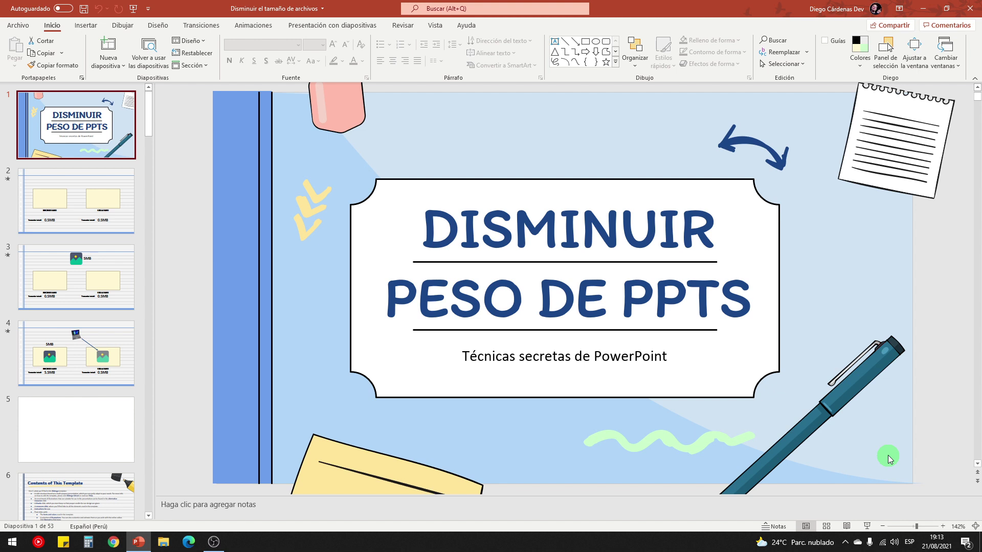
# - Run the slide show to the embedded-versus-linked slide, revealing the 5MB image example and the 5.5MB vs 0.5MB totals
pyautogui.press('F5')
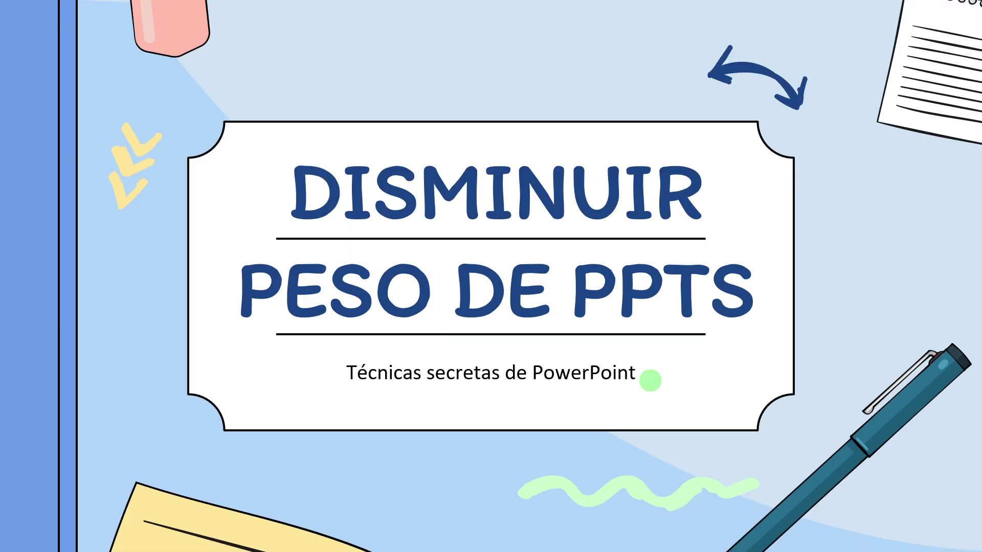
pyautogui.press('Right')
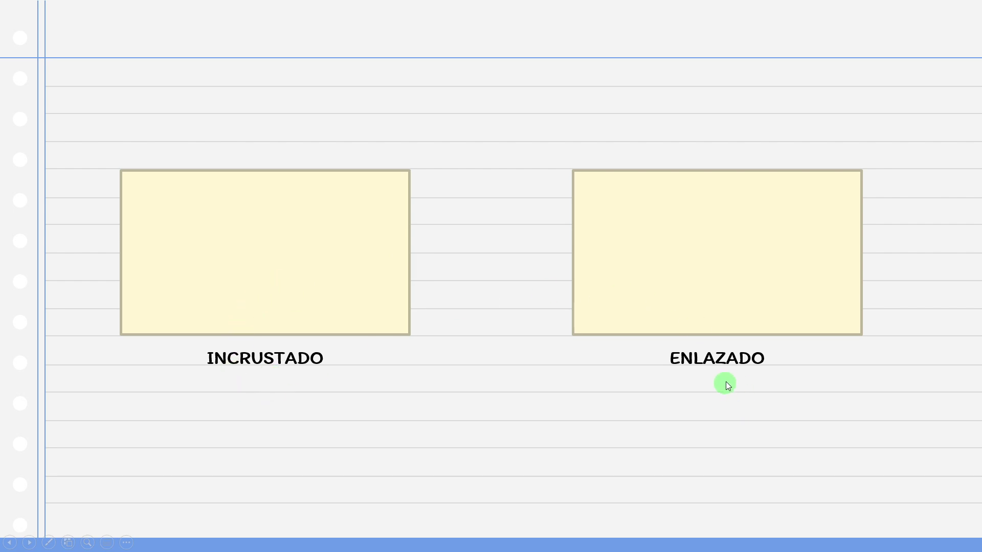
pyautogui.click(528, 358)
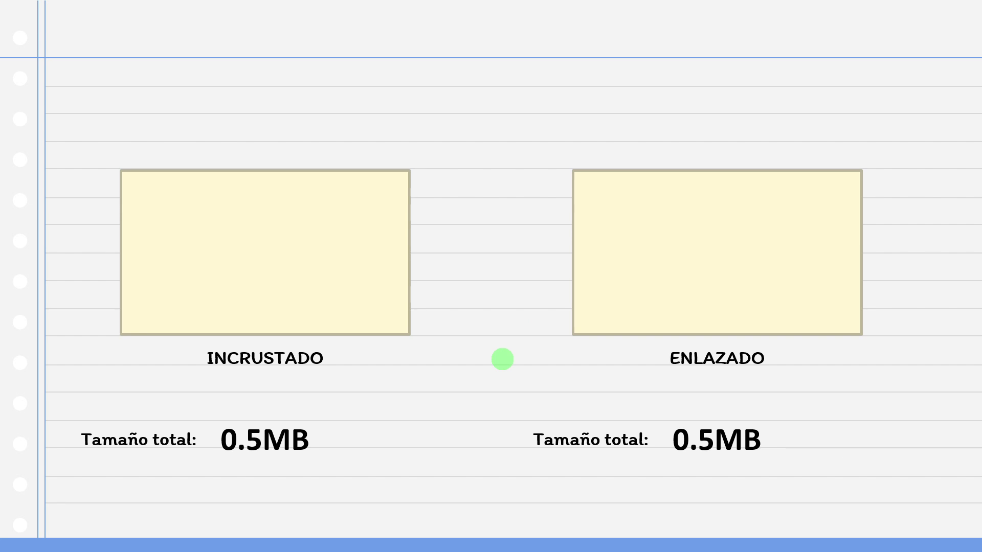
pyautogui.click(501, 348)
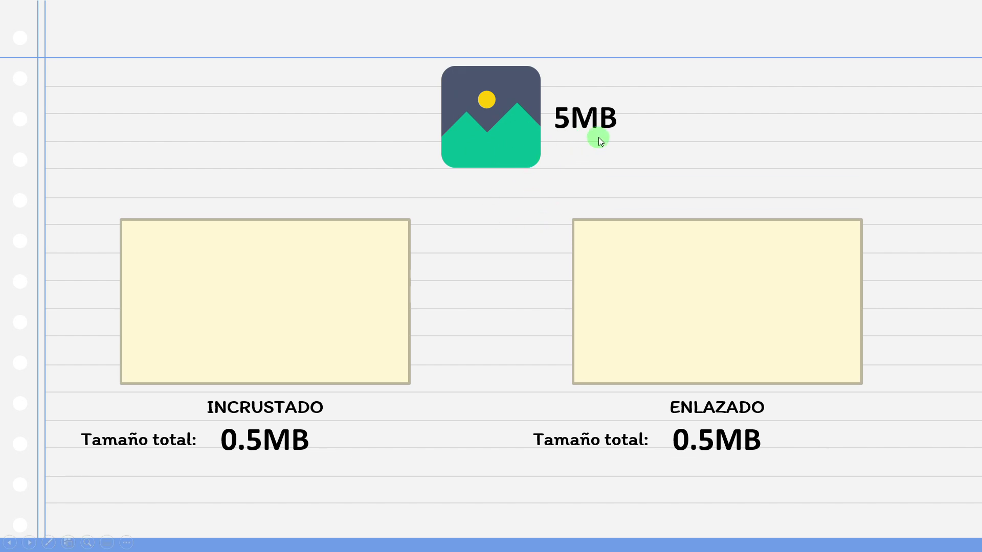
pyautogui.click(521, 294)
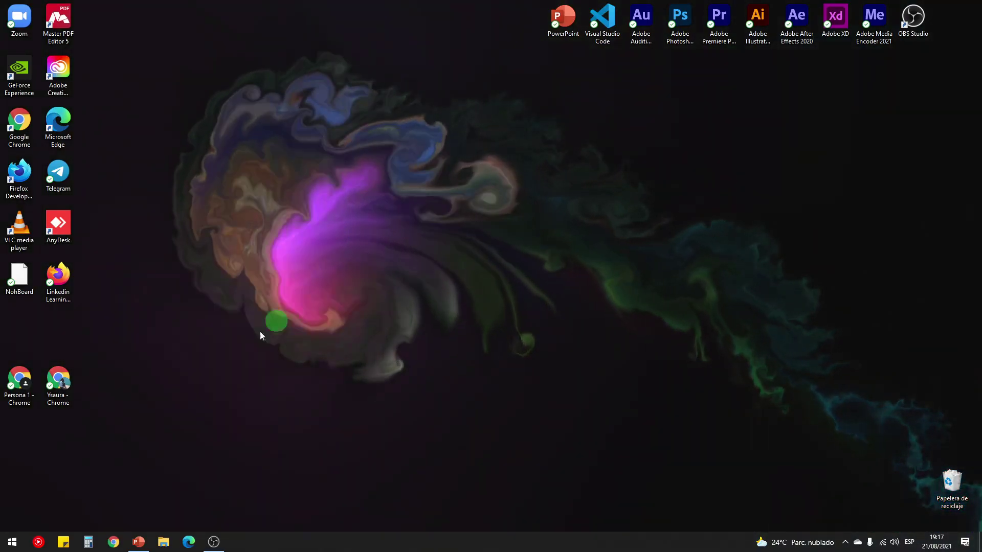
# - Select and delete the PowerPoint shortcut on the desktop, then restore PowerPoint on slide 4
pyautogui.moveTo(141, 404); pyautogui.dragTo(3, 149)
pyautogui.moveTo(507, 69); pyautogui.dragTo(926, 24)
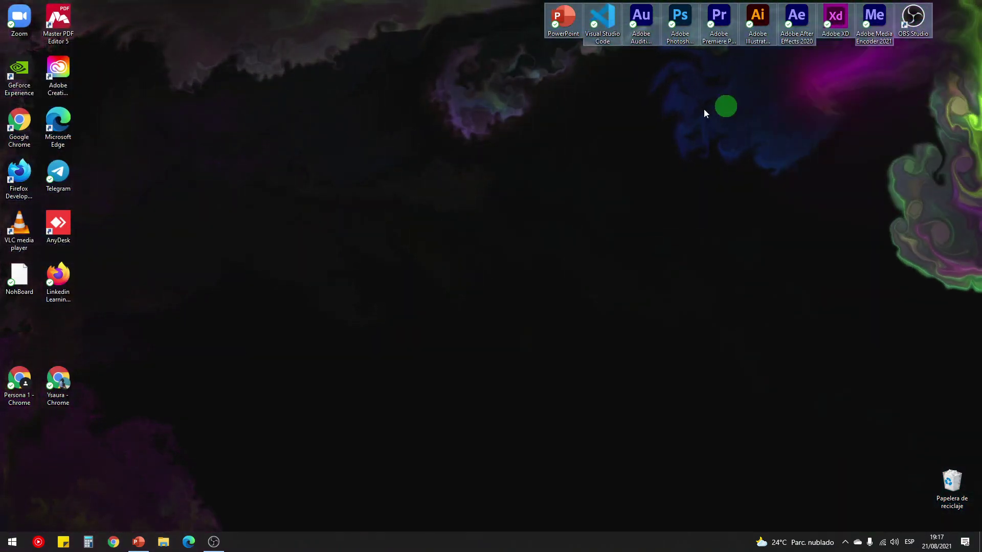
pyautogui.click(535, 33)
pyautogui.click(563, 20)
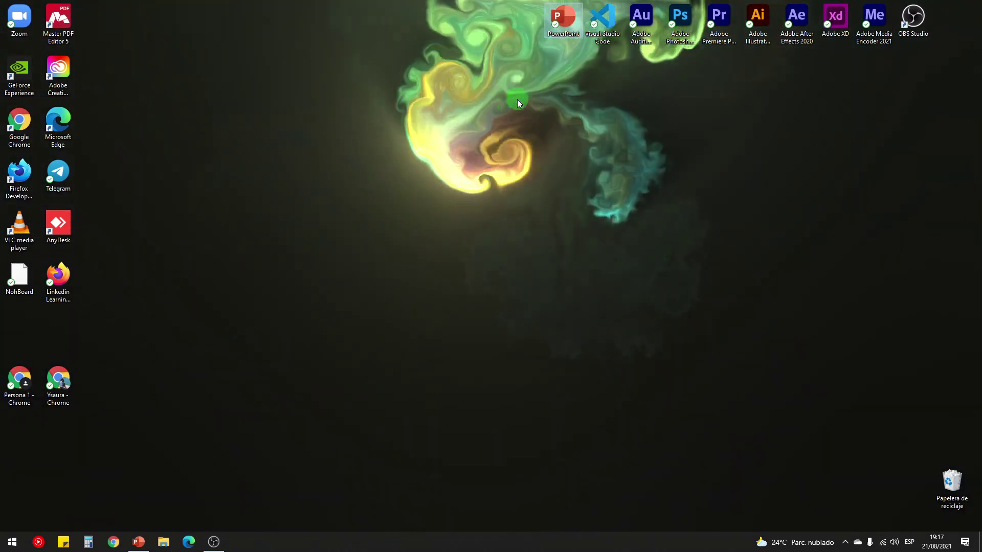
pyautogui.moveTo(522, 75); pyautogui.dragTo(559, 39)
pyautogui.press('Delete')
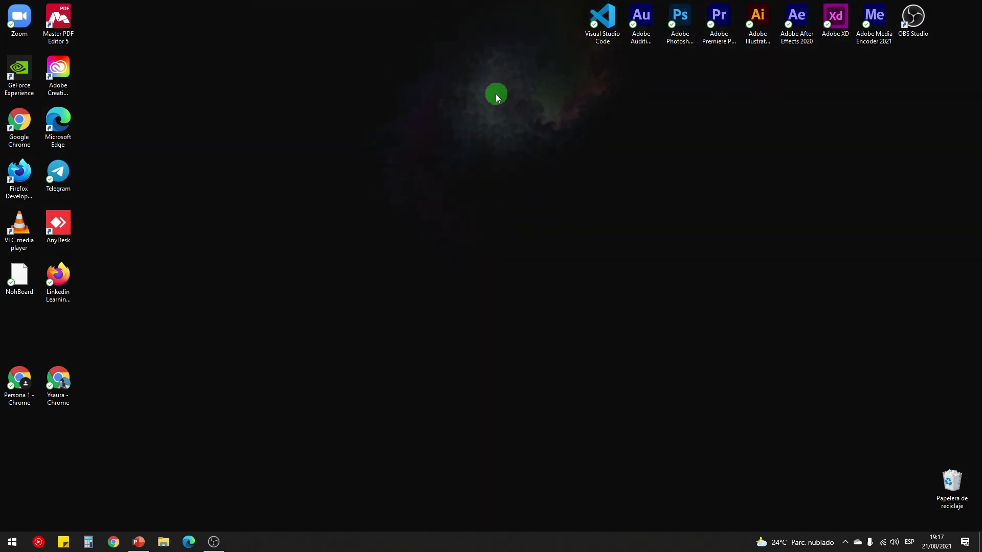
pyautogui.click(138, 541)
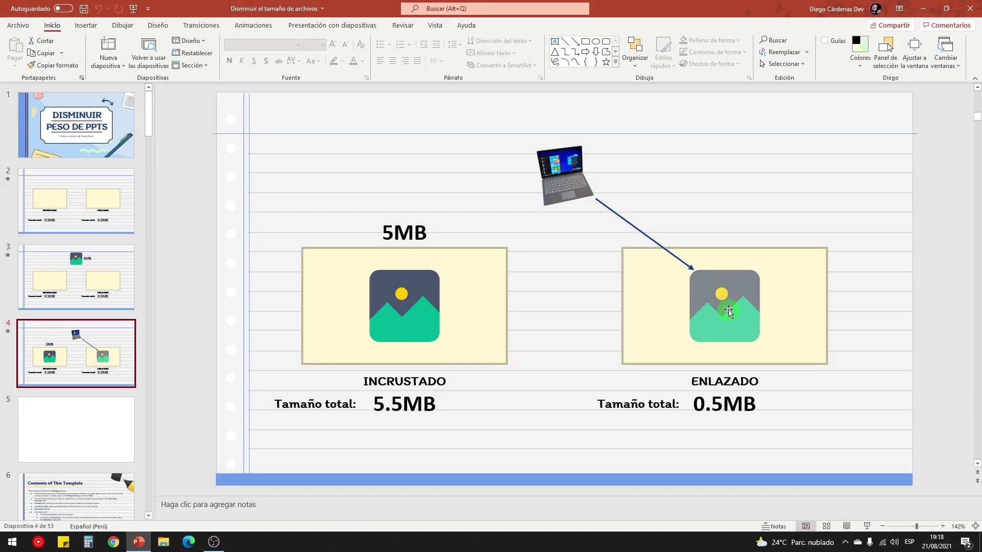
pyautogui.hotkey('shift', 'F5')
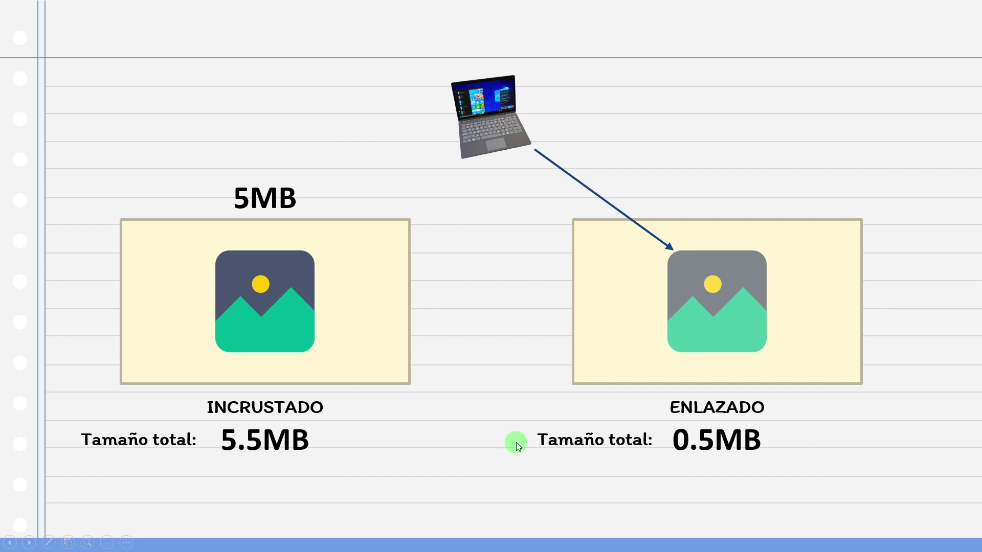
pyautogui.press('Escape')
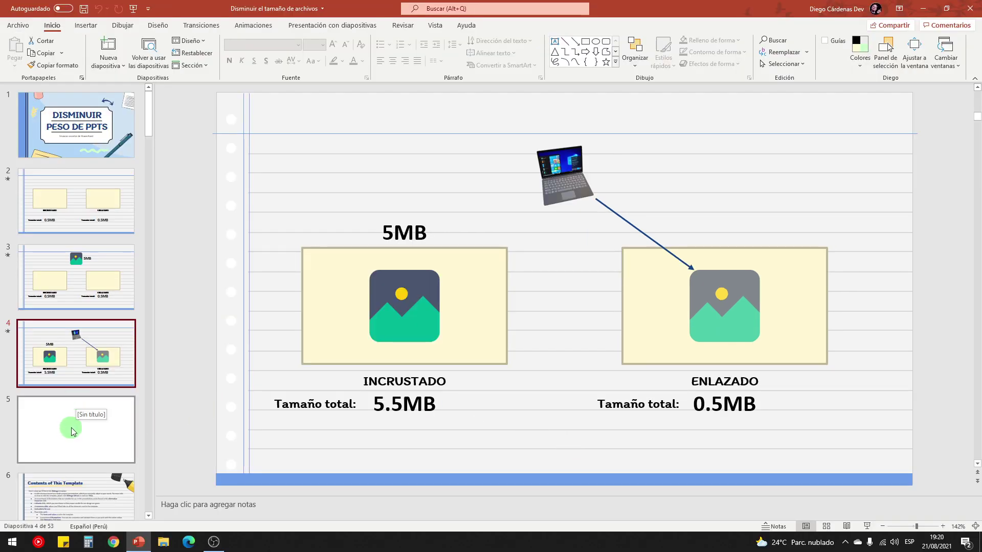
# - Read the presentation's 13.1MB size in Archivo > Información and return to blank slide 5
pyautogui.click(72, 432)
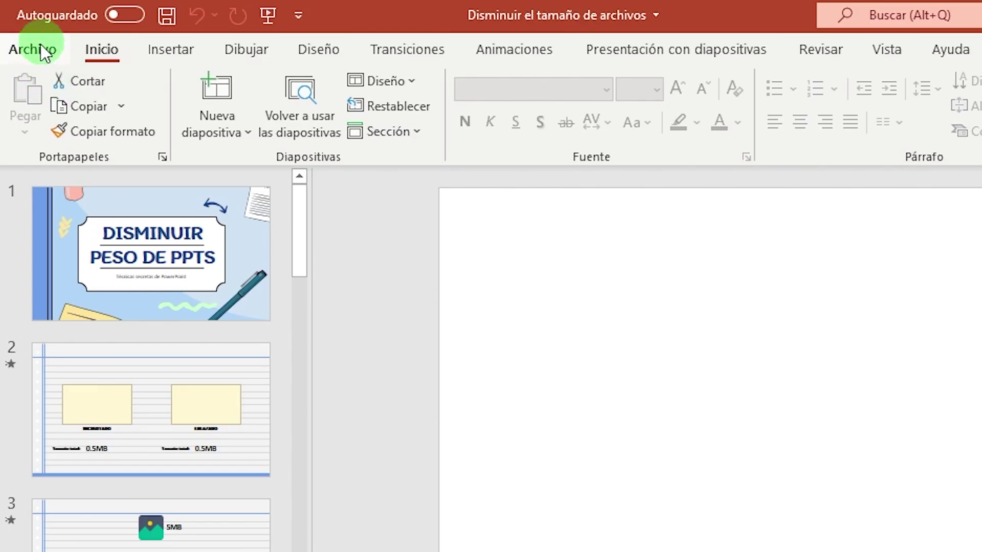
pyautogui.click(41, 47)
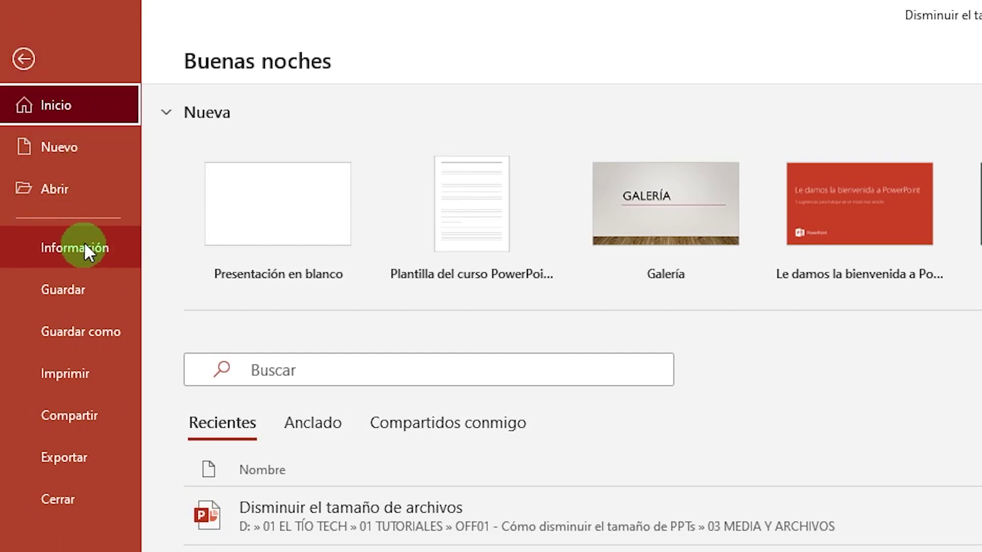
pyautogui.click(70, 248)
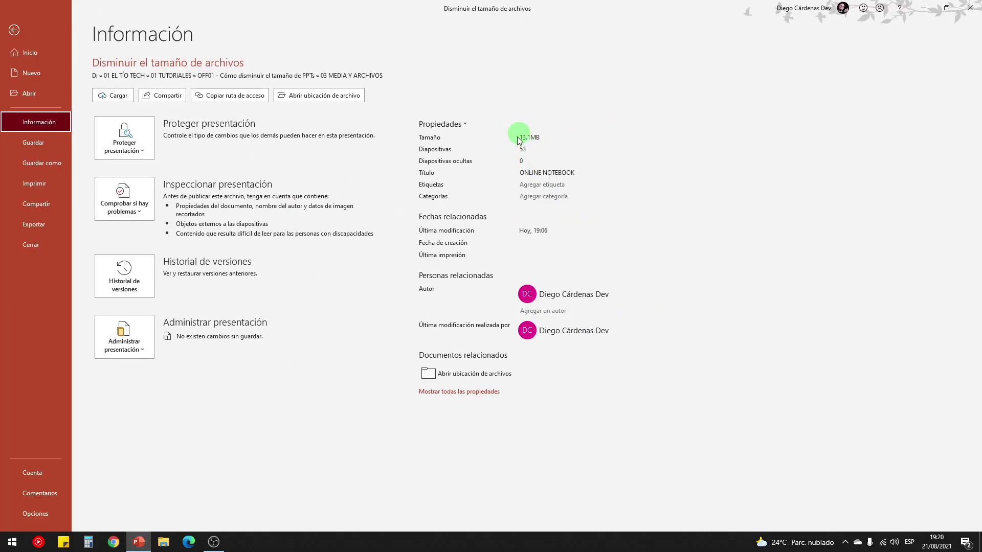
pyautogui.click(14, 30)
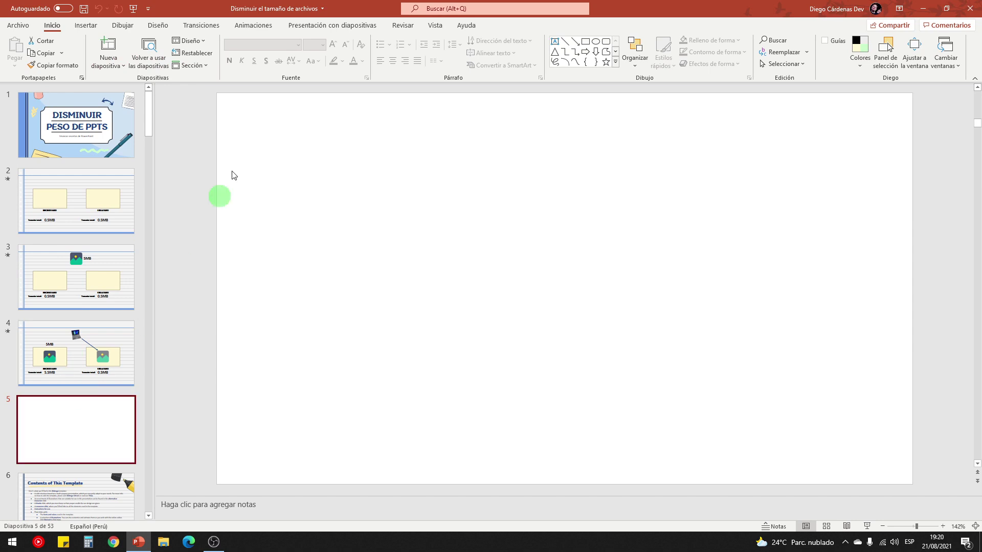
# - Add a one-line '13.1MB' text box at the top-left of slide 5
pyautogui.click(555, 41)
pyautogui.moveTo(233, 119); pyautogui.dragTo(293, 149)
pyautogui.write('13.1')
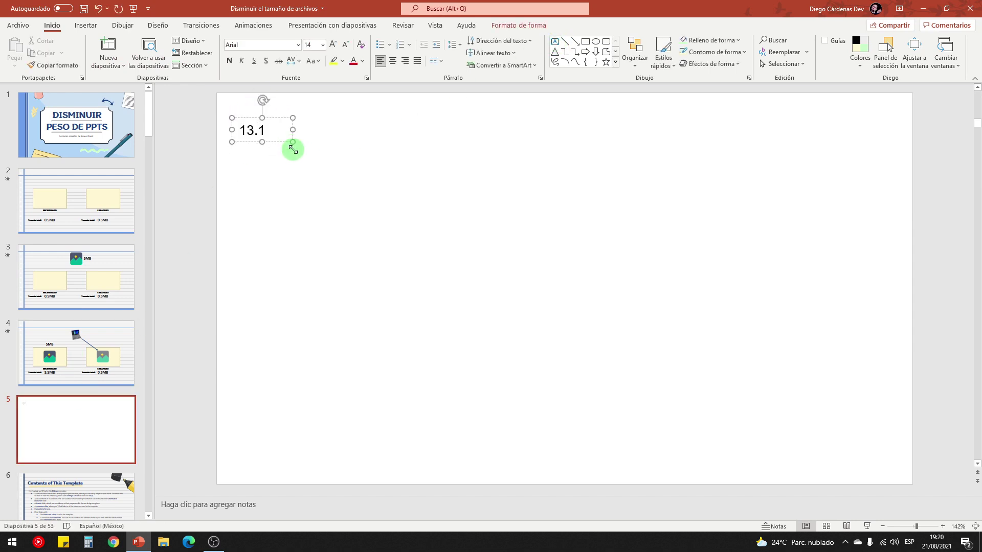
pyautogui.write('MB')
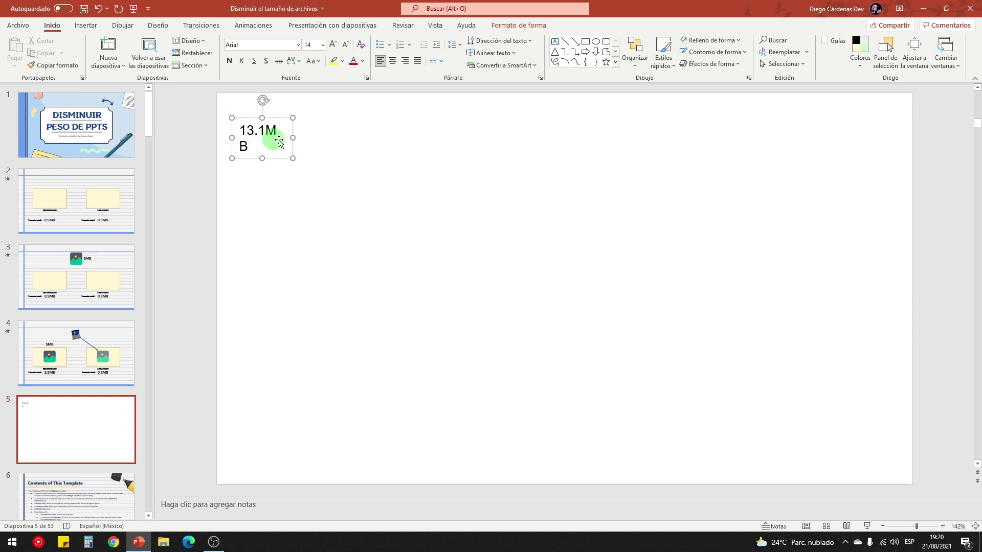
pyautogui.moveTo(293, 137); pyautogui.dragTo(313, 134)
pyautogui.click(358, 215)
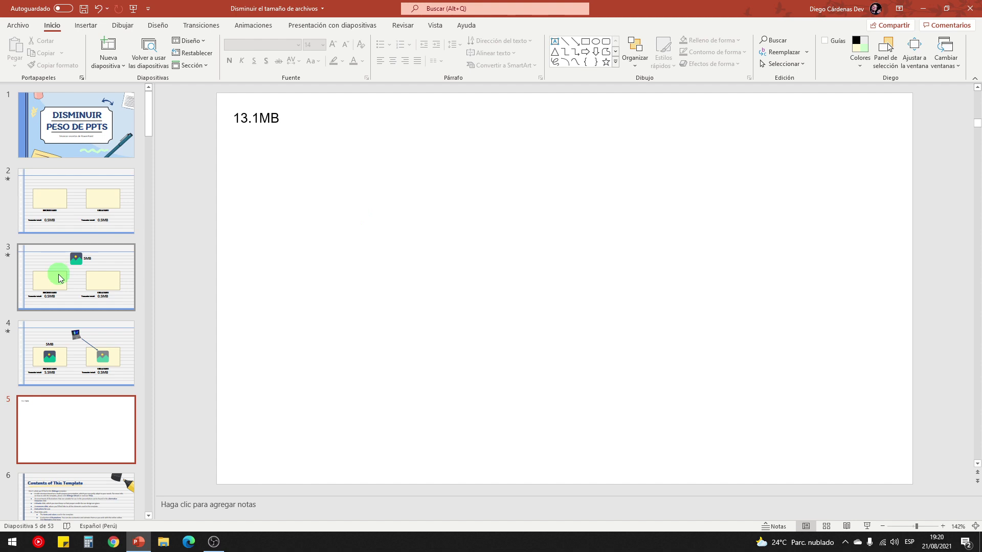
pyautogui.click(76, 340)
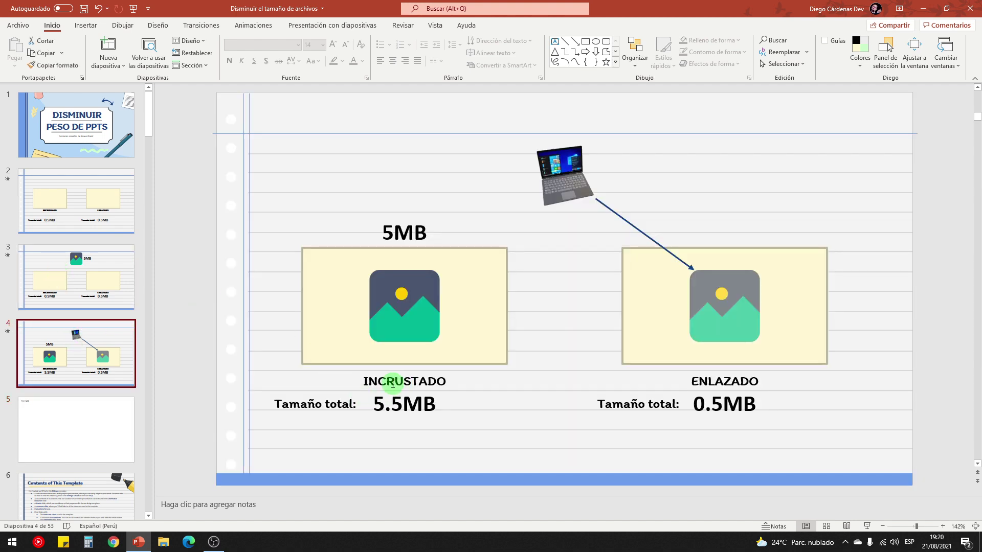
pyautogui.click(85, 425)
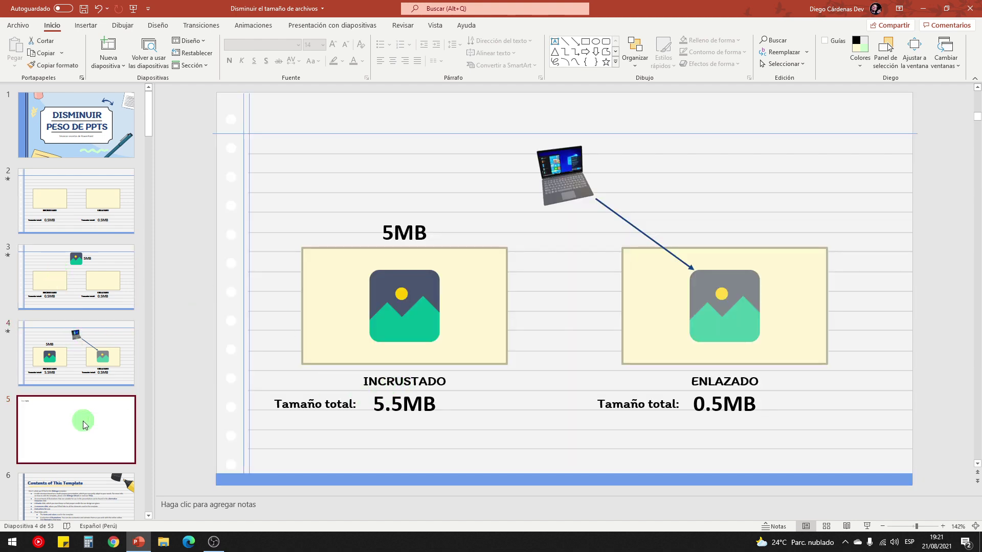
# - Insert the Fondo para PowerPoint photo from D:\03 MULTIMEDIA\03 Fondos de pantalla onto slide 5
pyautogui.click(87, 27)
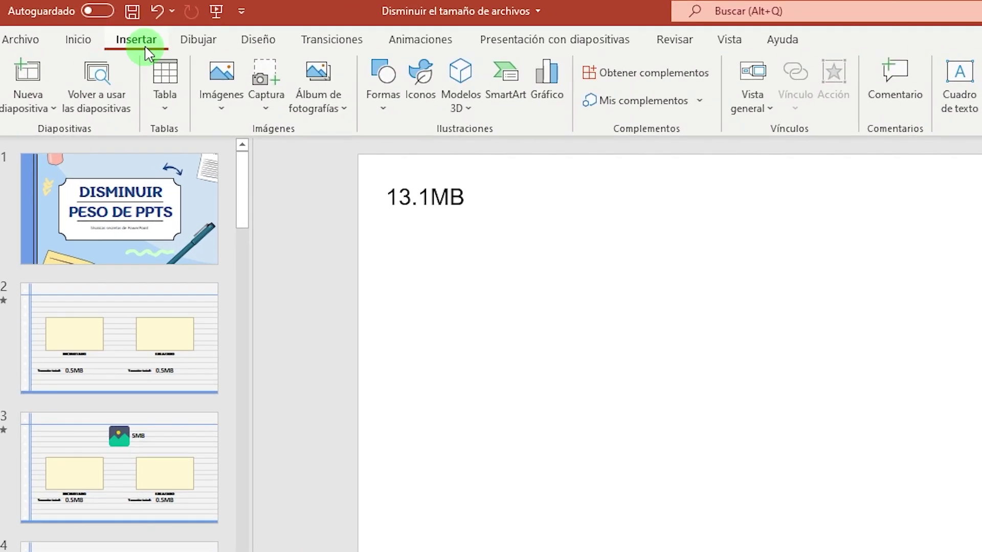
pyautogui.click(219, 80)
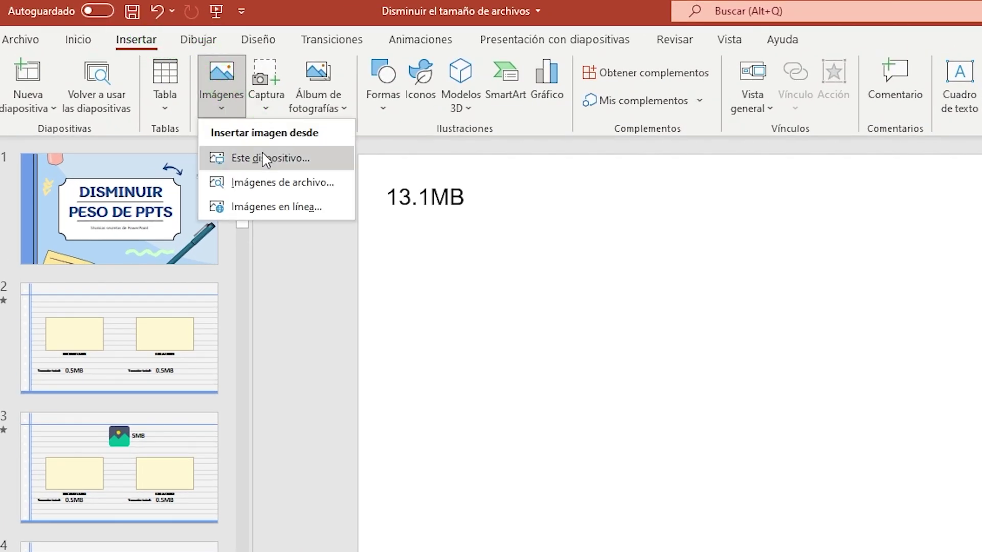
pyautogui.click(266, 158)
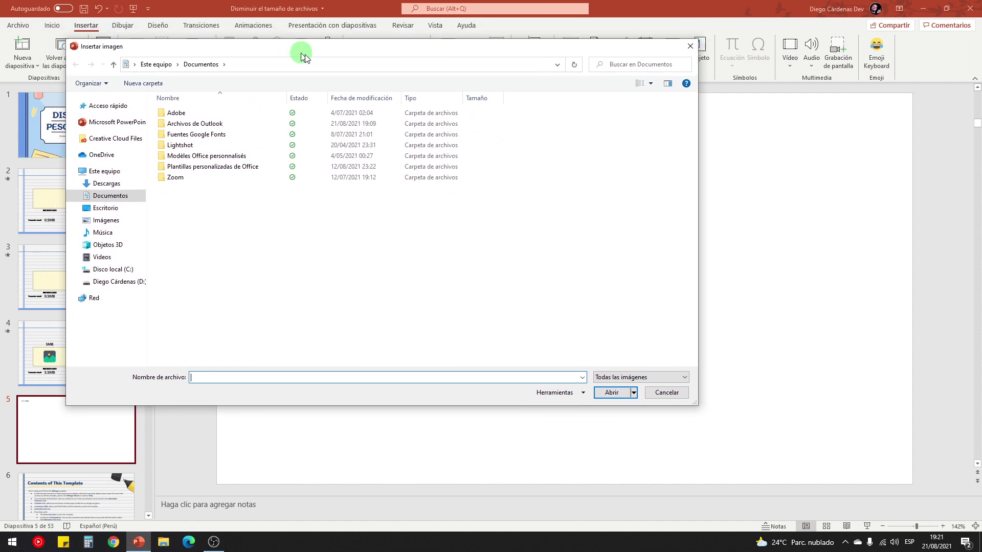
pyautogui.moveTo(305, 57); pyautogui.dragTo(415, 95)
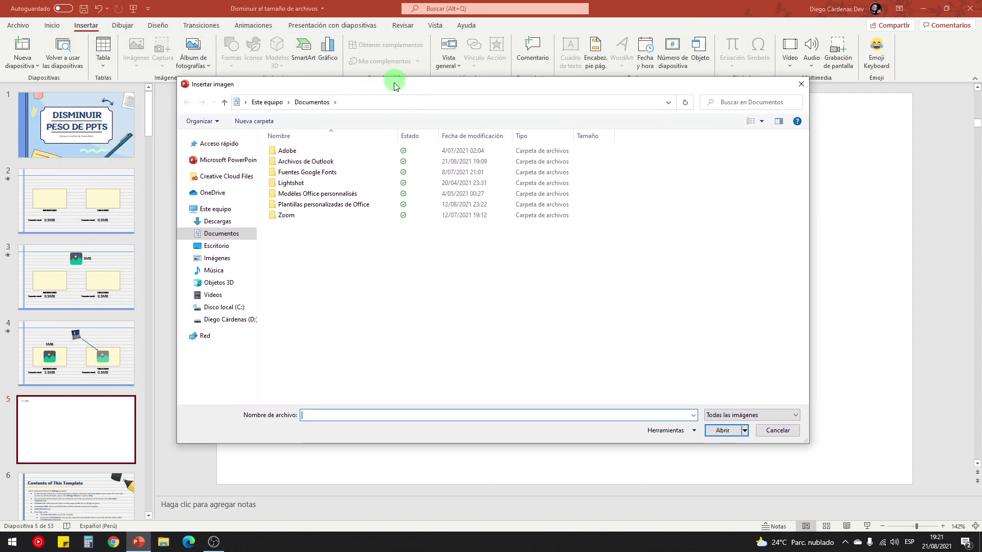
pyautogui.moveTo(119, 281)
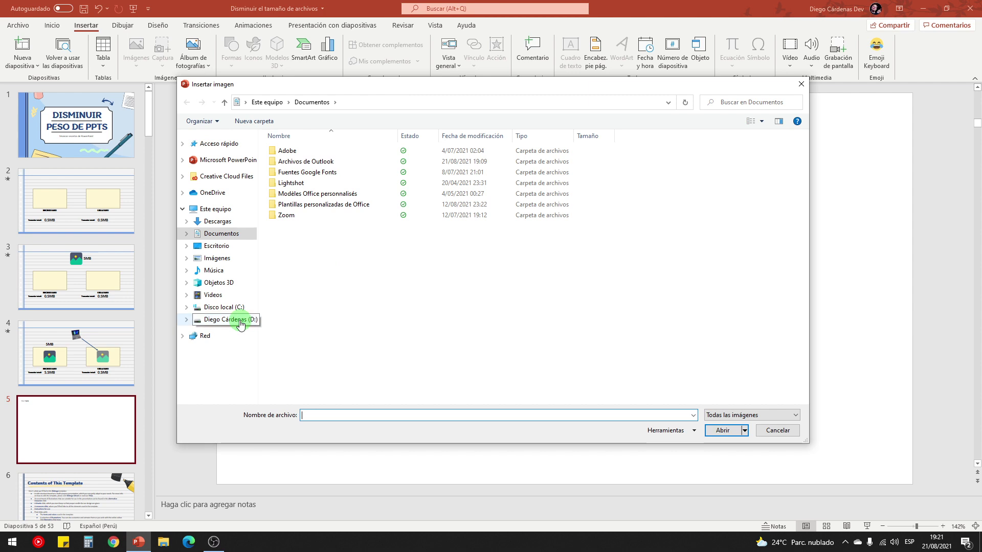
pyautogui.click(240, 322)
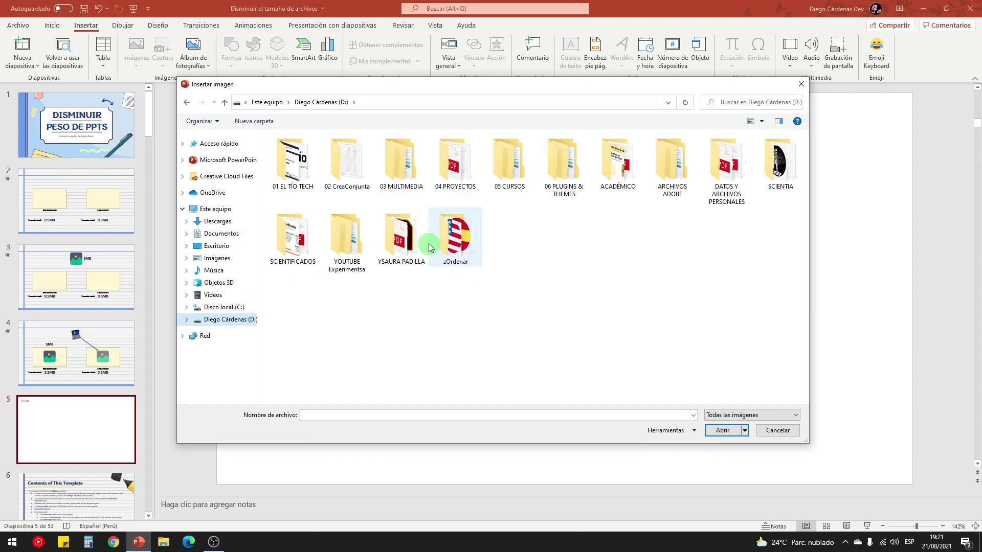
pyautogui.doubleClick(409, 175)
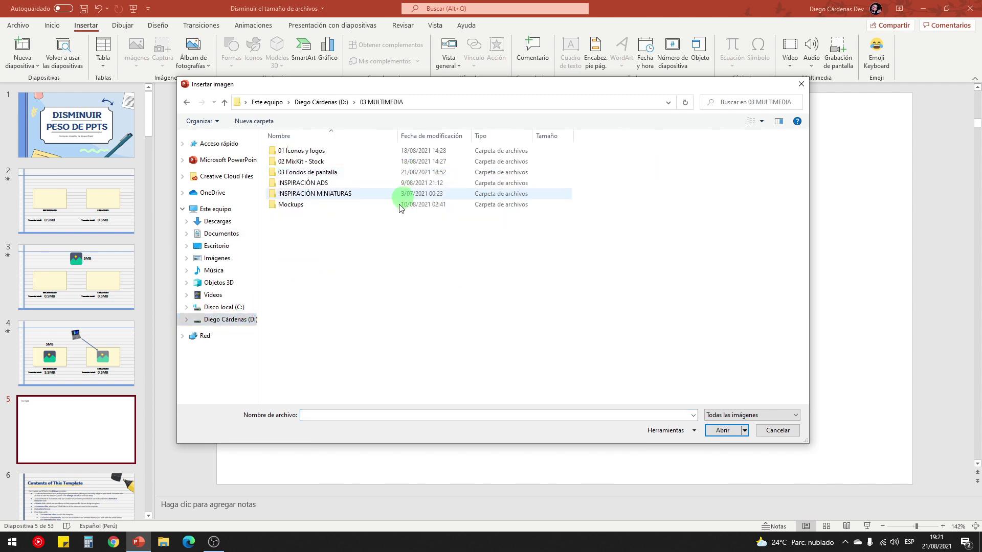
pyautogui.doubleClick(327, 175)
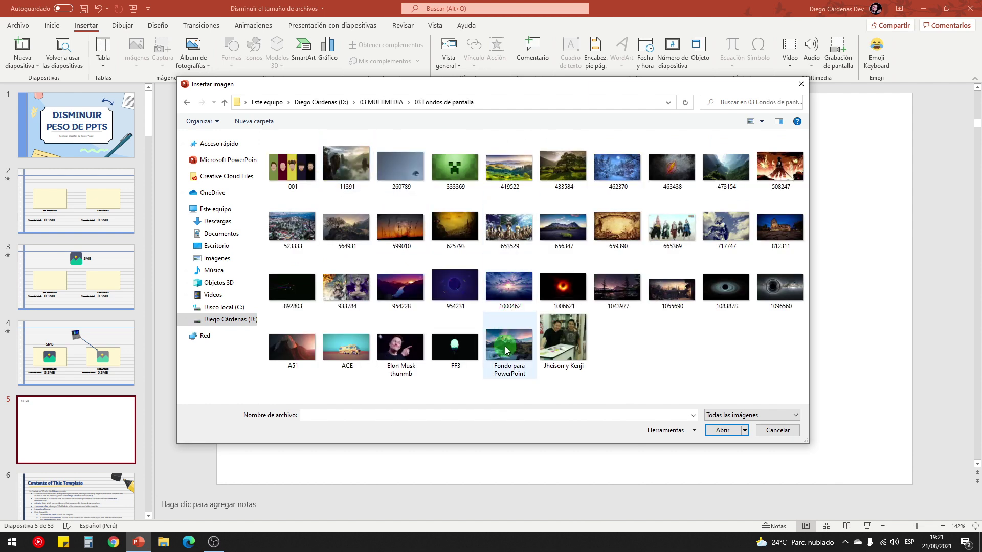
pyautogui.click(506, 349)
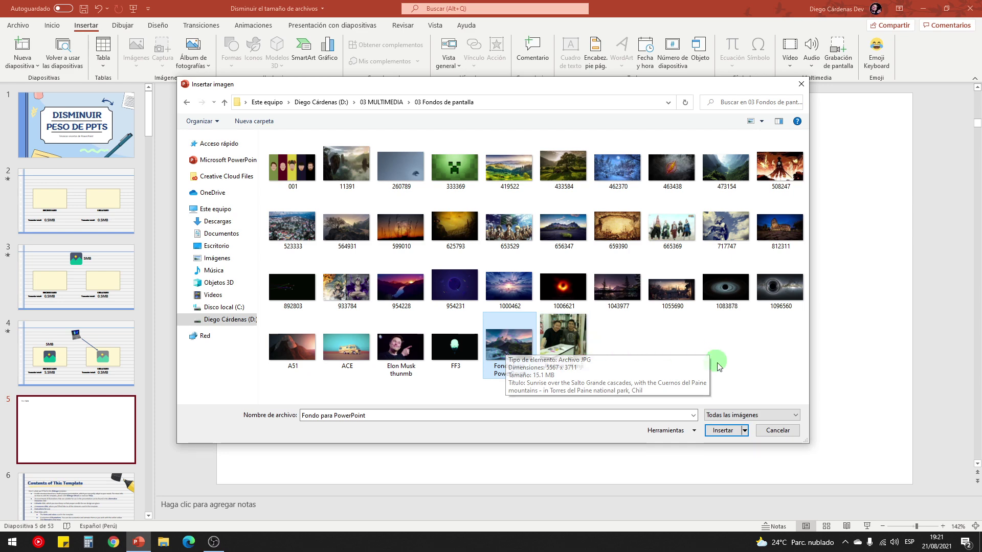
pyautogui.click(717, 433)
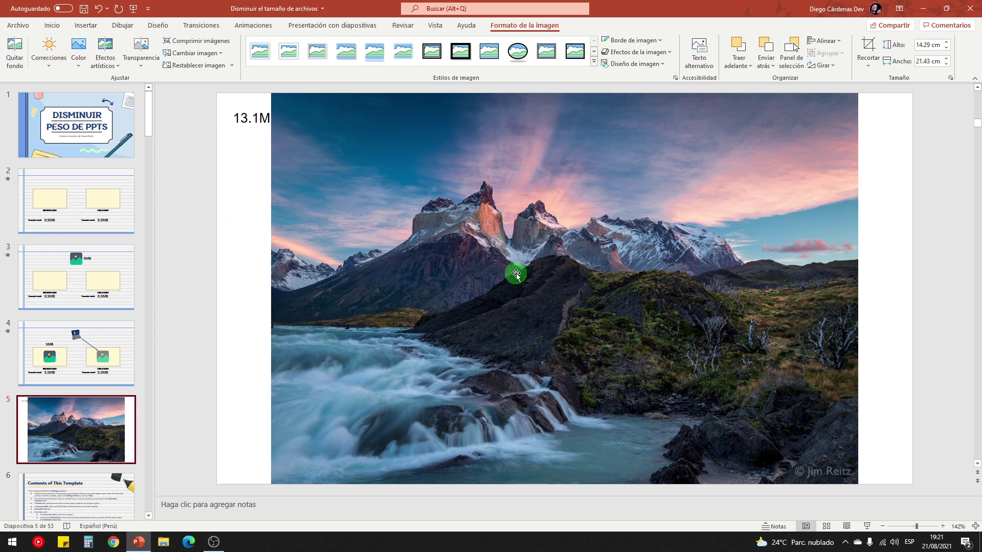
# - Select the INCRUSTADO column items on slide 4, then the mountain photo on slide 5
pyautogui.click(81, 350)
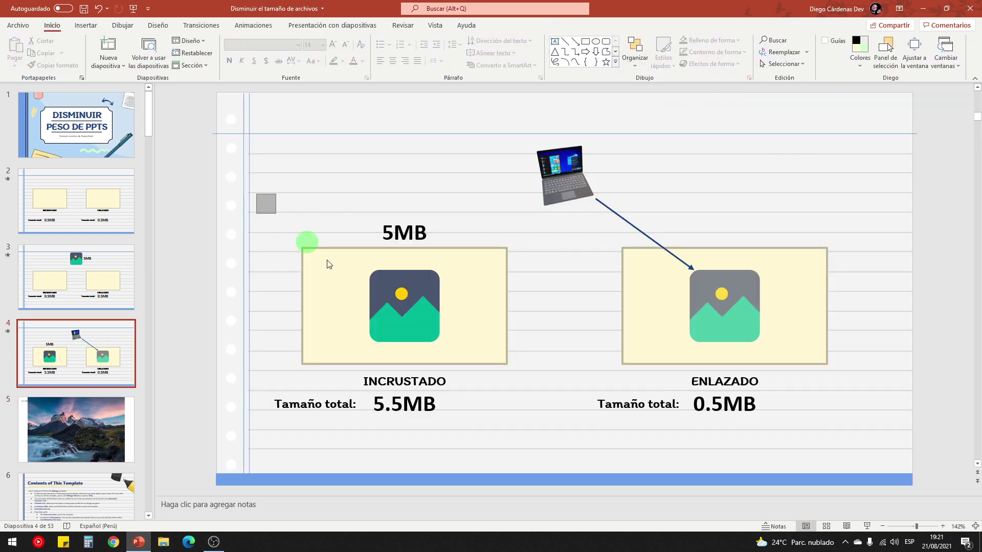
pyautogui.moveTo(329, 265); pyautogui.dragTo(544, 443)
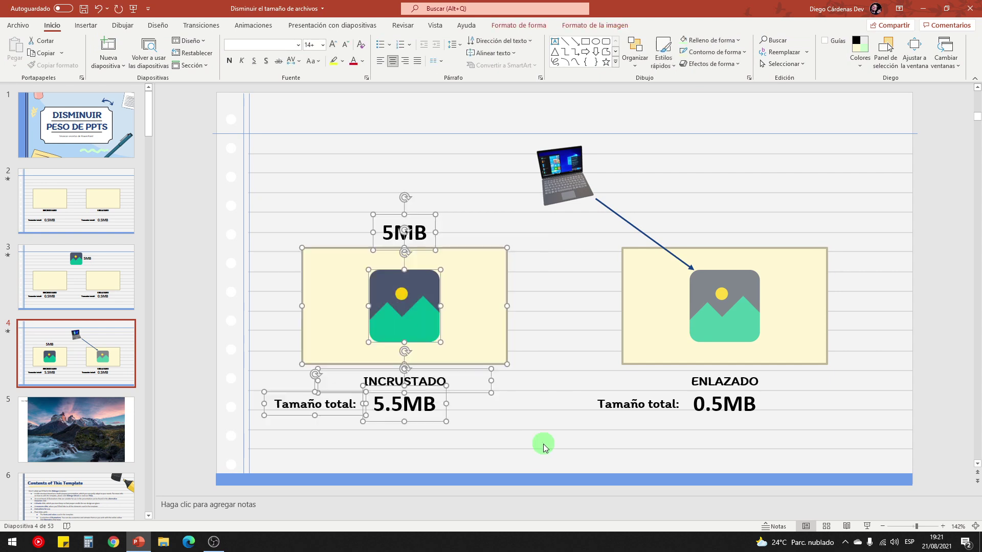
pyautogui.click(121, 412)
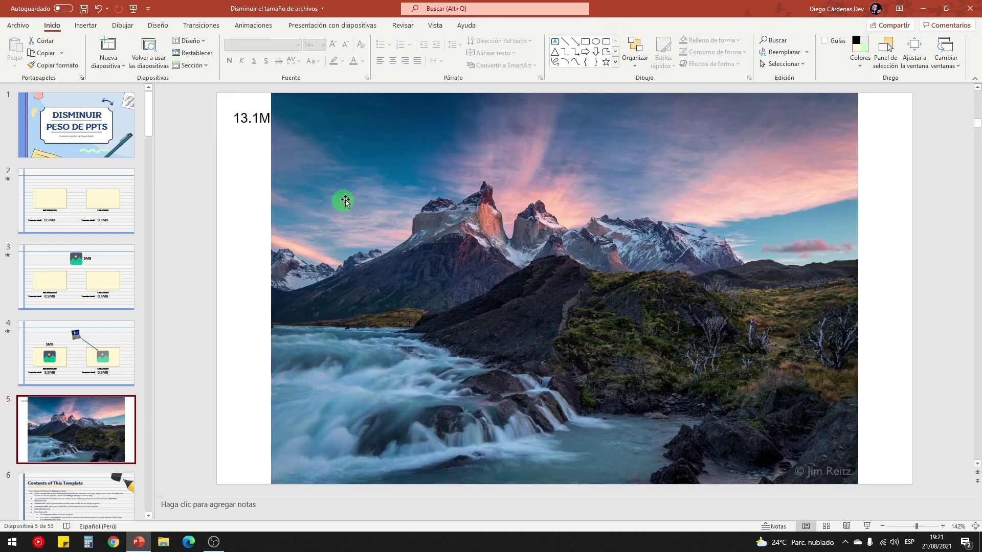
pyautogui.click(377, 204)
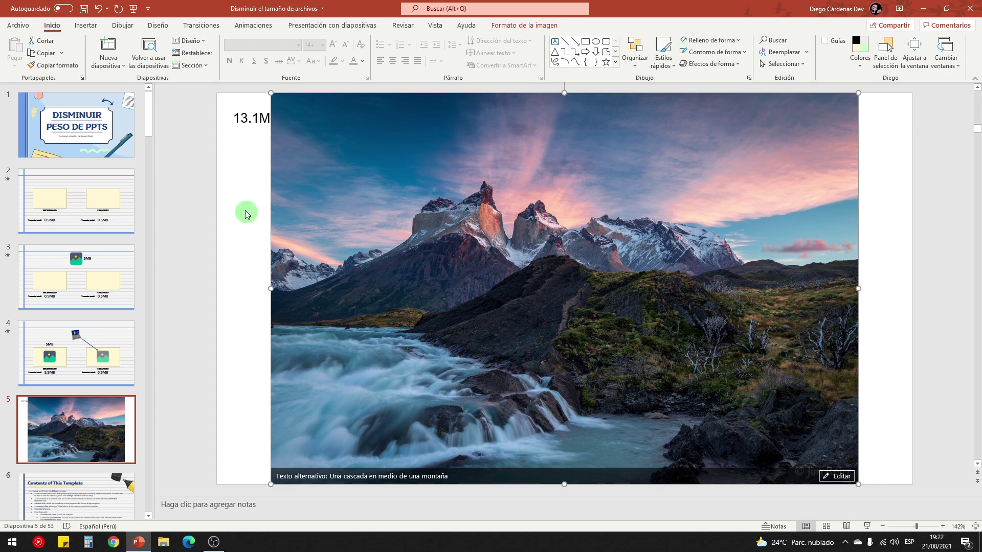
# - Save the presentation and dismiss the warning that the Muli font couldn't be saved
pyautogui.click(83, 10)
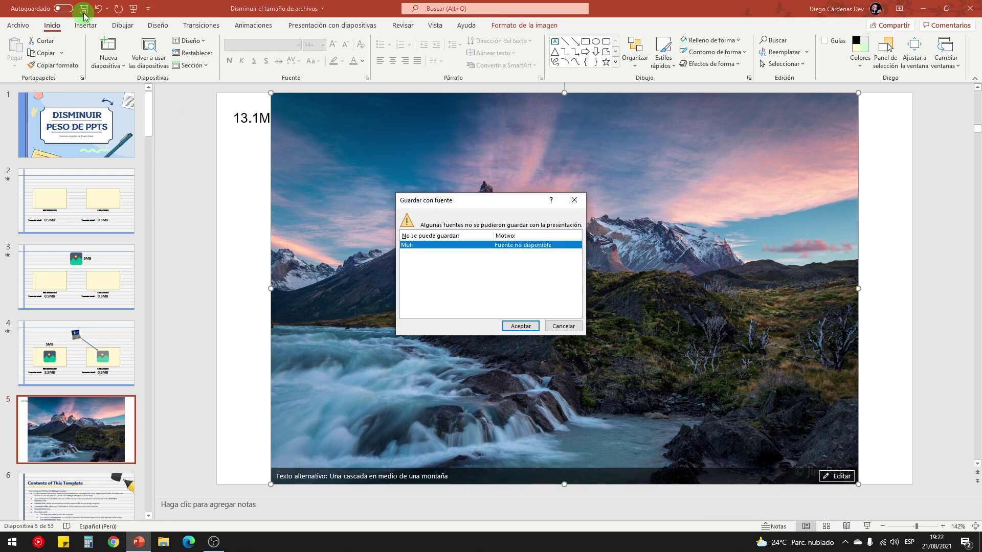
pyautogui.click(574, 201)
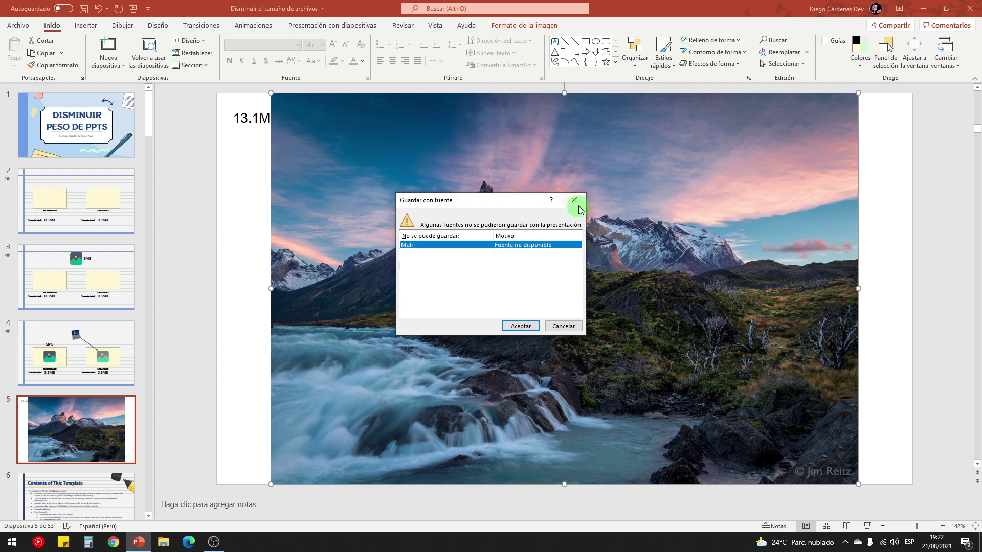
pyautogui.click(574, 200)
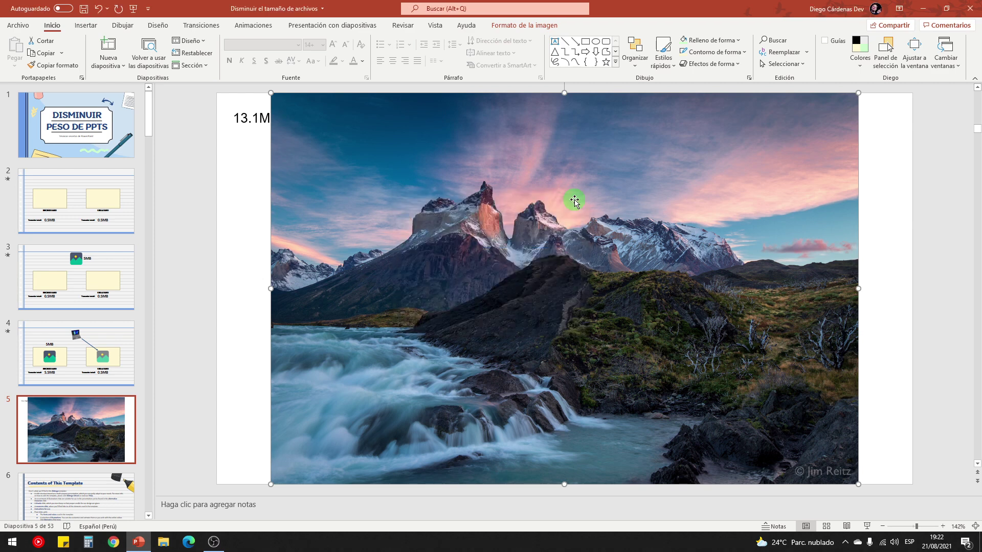
# - View the file's properties in Archivo > Información and return to slide 5
pyautogui.click(15, 25)
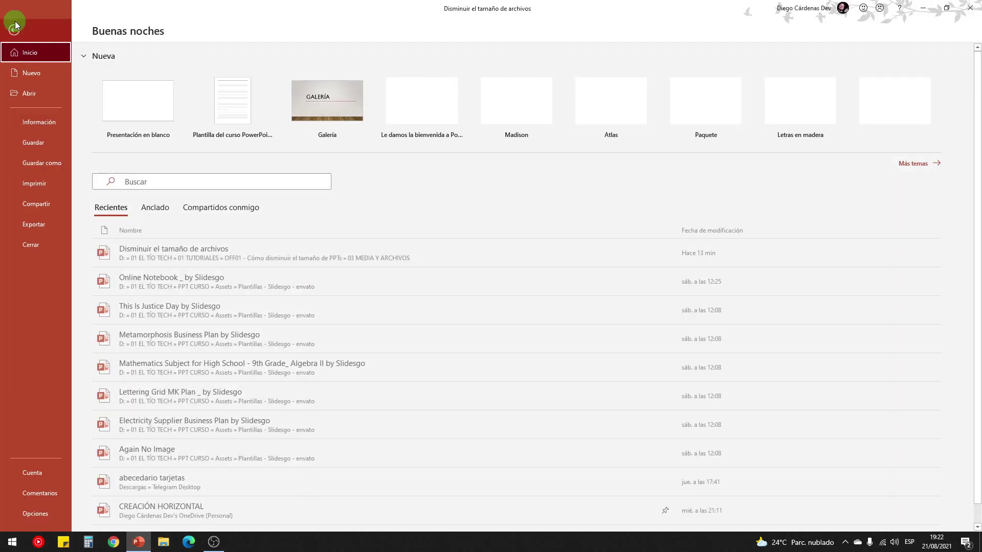
pyautogui.click(45, 123)
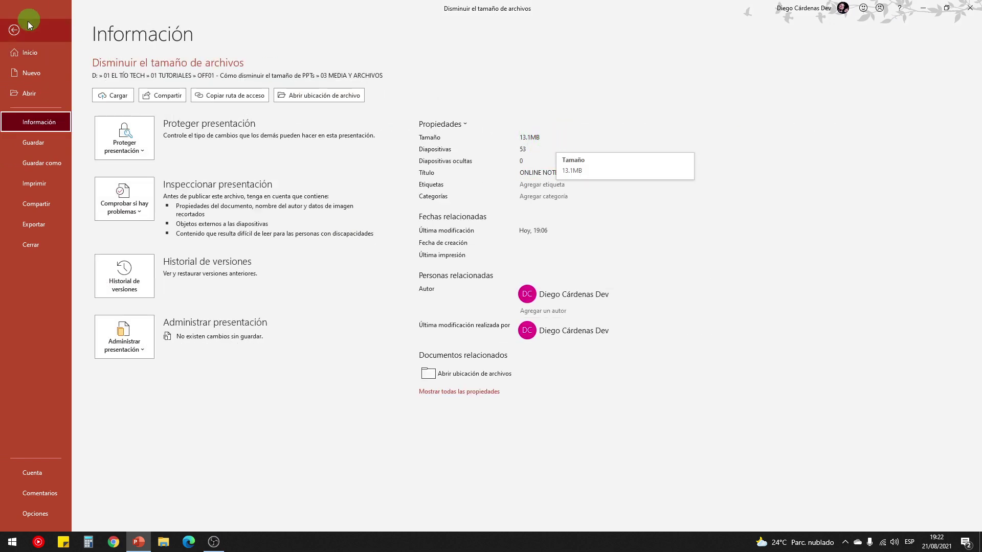
pyautogui.click(15, 30)
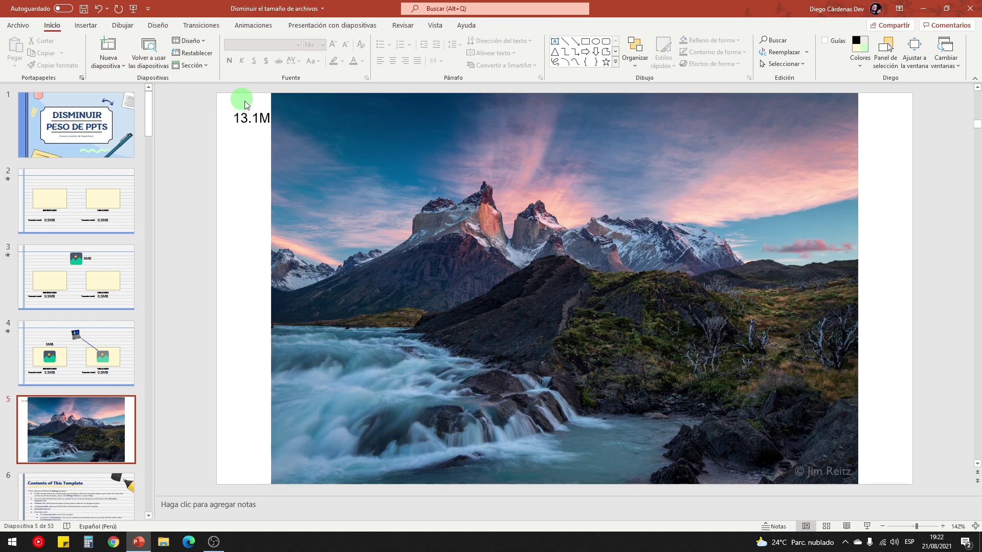
# - Move the 13.1MB label into the top-left corner, set it to size 11, and save
pyautogui.moveTo(259, 105)
pyautogui.mouseDown()
pyautogui.moveTo(241, 126)
pyautogui.moveTo(273, 138)
pyautogui.moveTo(261, 102)
pyautogui.mouseUp()
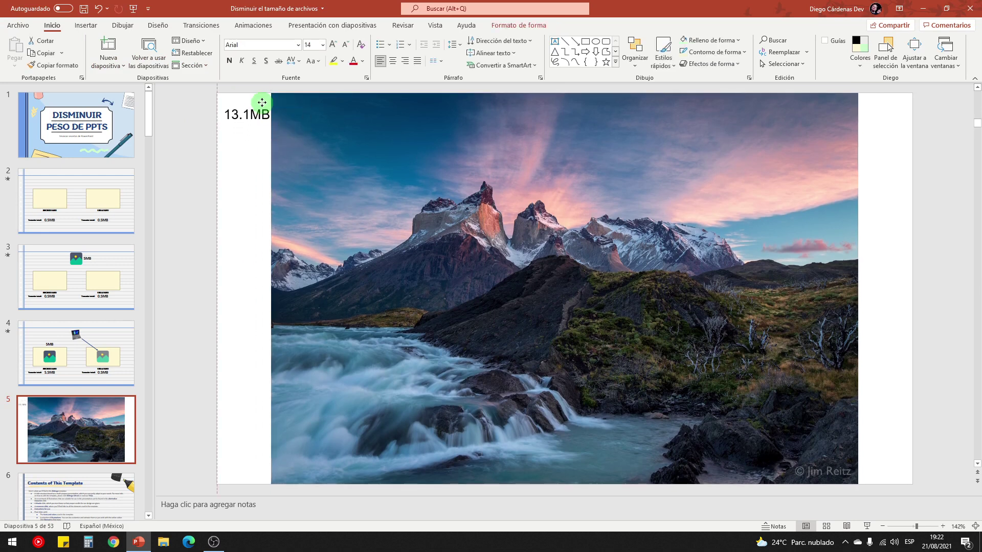
pyautogui.click(345, 45)
pyautogui.click(345, 44)
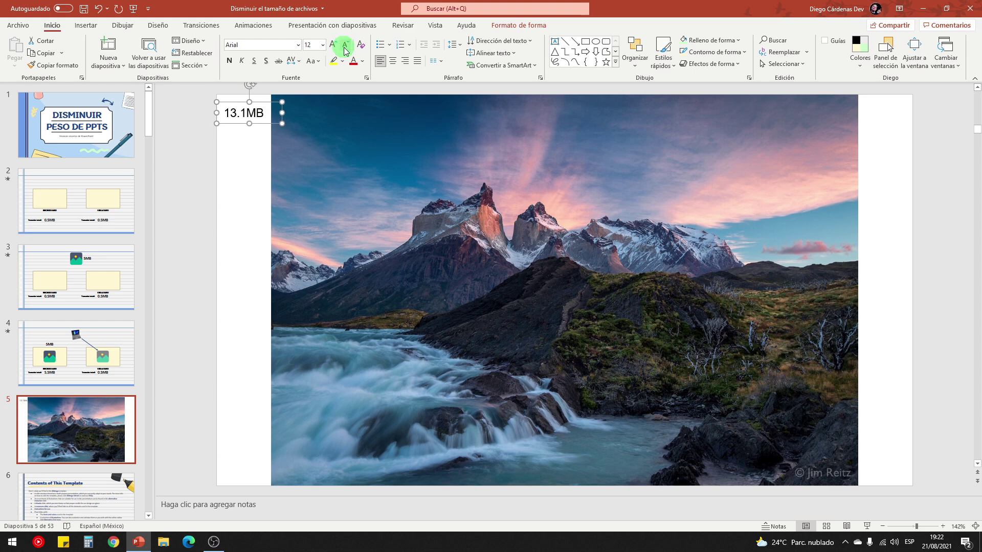
pyautogui.click(86, 375)
pyautogui.click(83, 9)
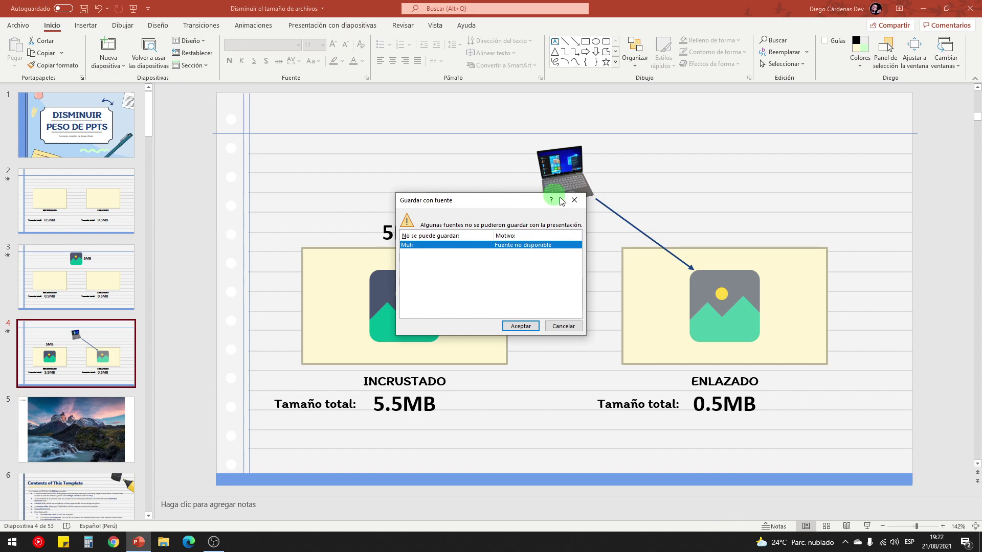
# - Confirm in Archivo > Información that the file size is now 28.3MB
pyautogui.click(15, 25)
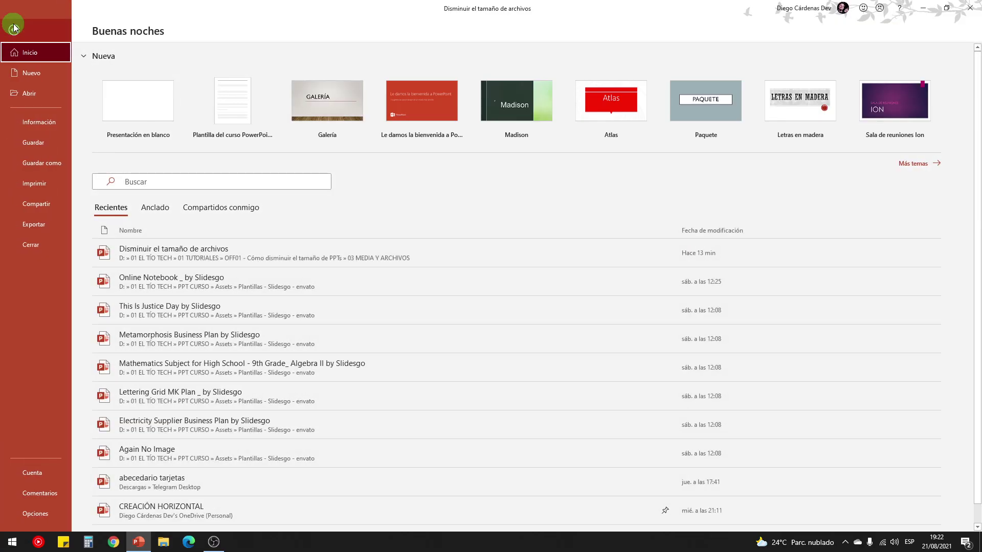
pyautogui.click(38, 122)
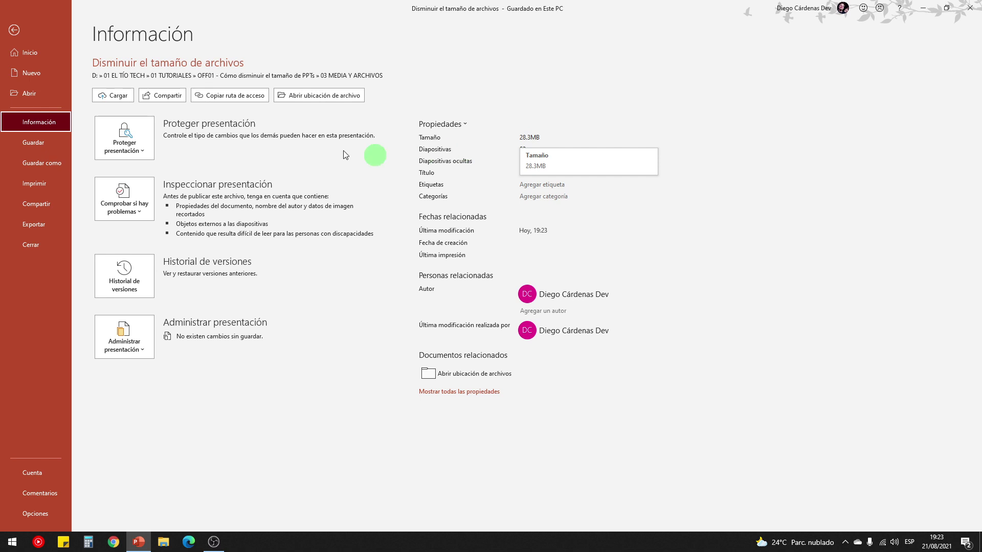
pyautogui.click(14, 29)
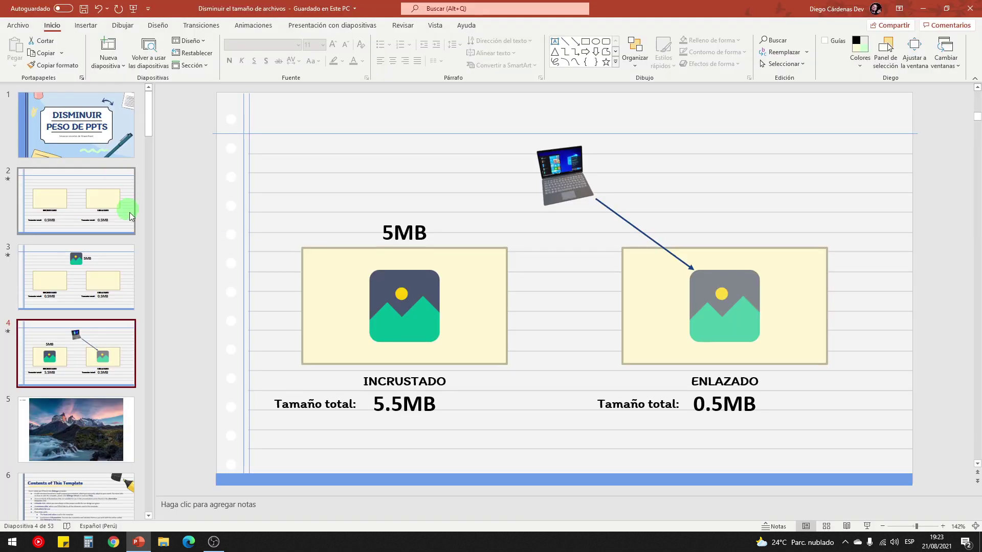
# - Duplicate the 13.1MB label just below itself and change the copy to '28.3MB'
pyautogui.click(104, 389)
pyautogui.click(253, 109)
pyautogui.moveTo(255, 101)
pyautogui.mouseDown()
pyautogui.moveTo(256, 128)
pyautogui.moveTo(215, 138)
pyautogui.mouseUp()
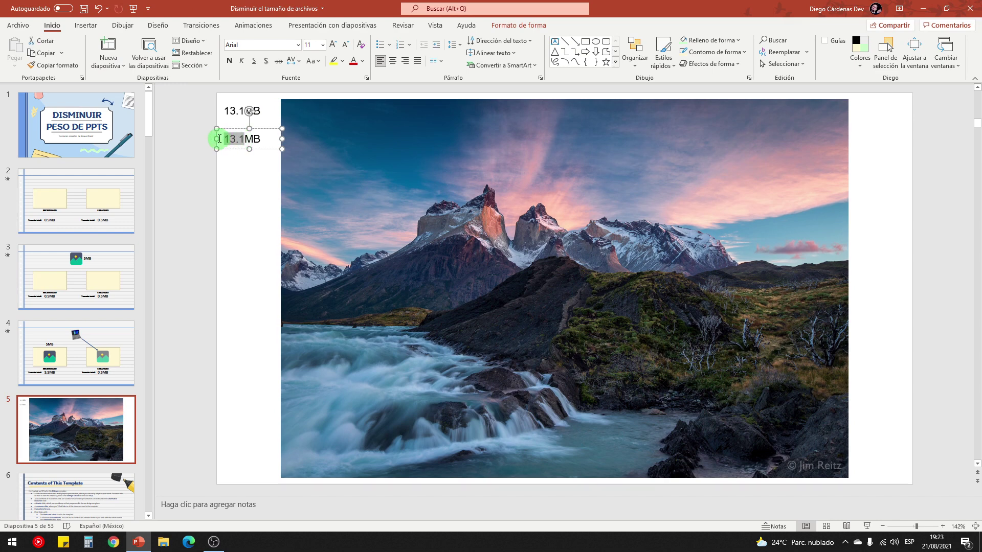
pyautogui.write('28.')
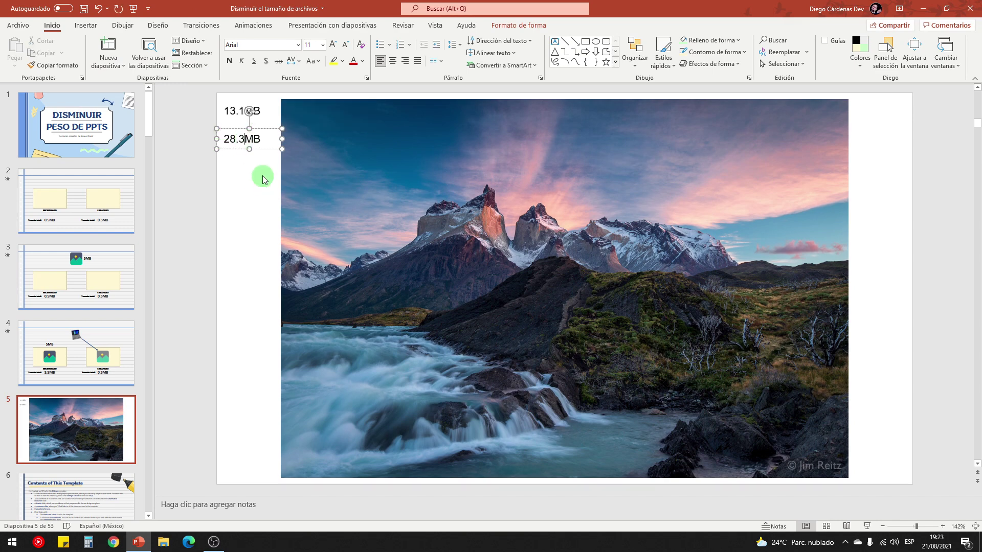
pyautogui.click(263, 176)
# - Compare slide 5's size labels and photo with slide 4's ENLAZADO box, then open the Nueva diapositiva layouts
pyautogui.moveTo(206, 169); pyautogui.dragTo(276, 124)
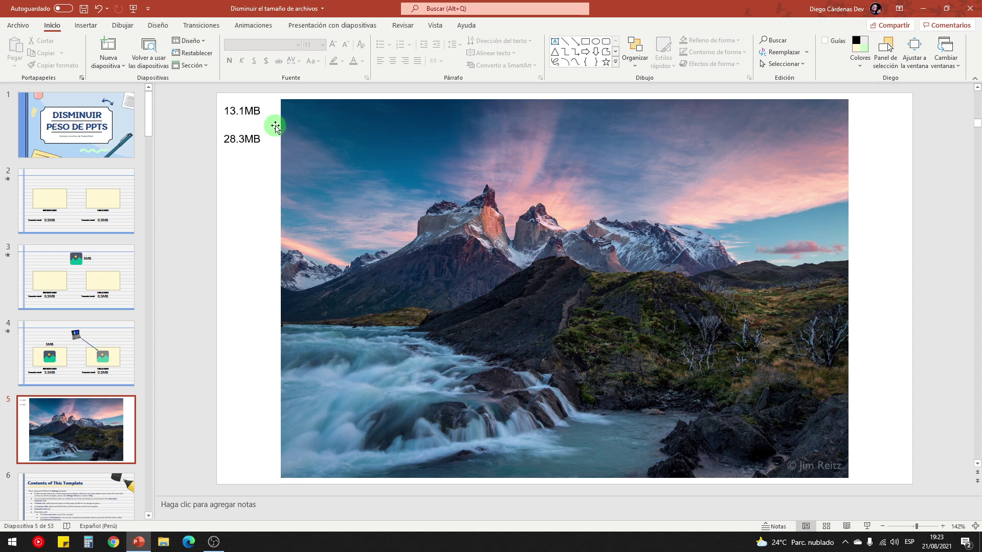
pyautogui.click(407, 127)
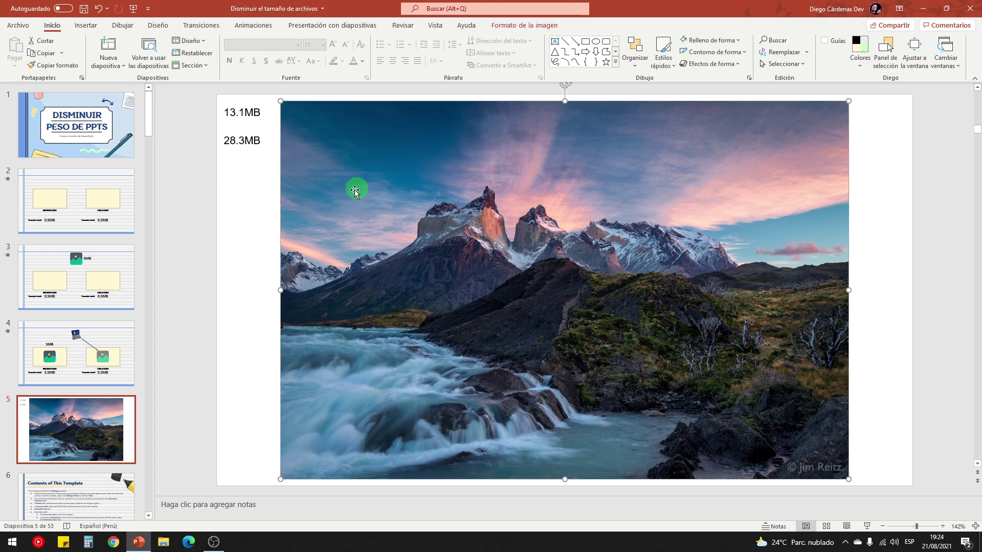
pyautogui.click(81, 361)
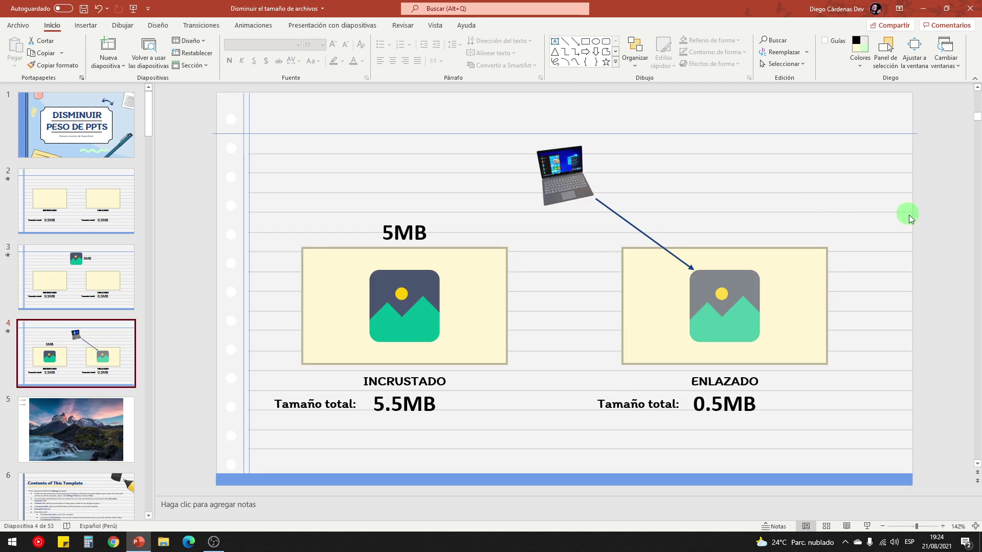
pyautogui.moveTo(890, 201)
pyautogui.mouseDown()
pyautogui.moveTo(586, 455)
pyautogui.moveTo(554, 463)
pyautogui.mouseUp()
pyautogui.click(80, 431)
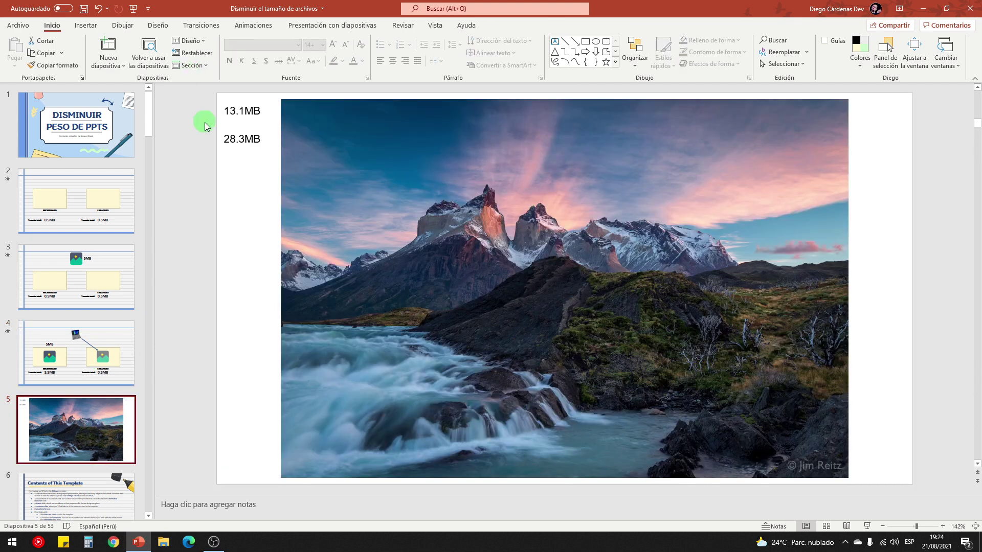
pyautogui.moveTo(208, 162); pyautogui.dragTo(278, 129)
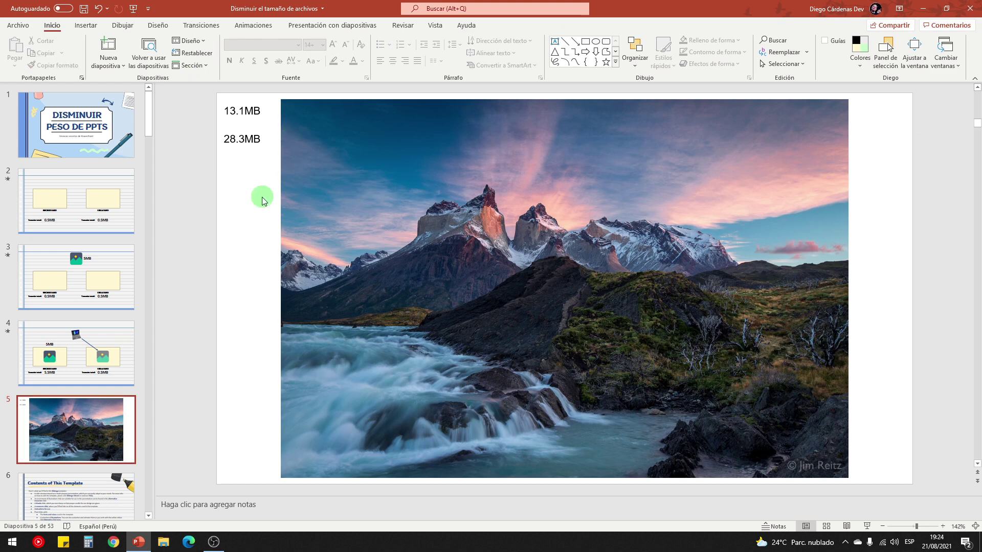
pyautogui.click(348, 145)
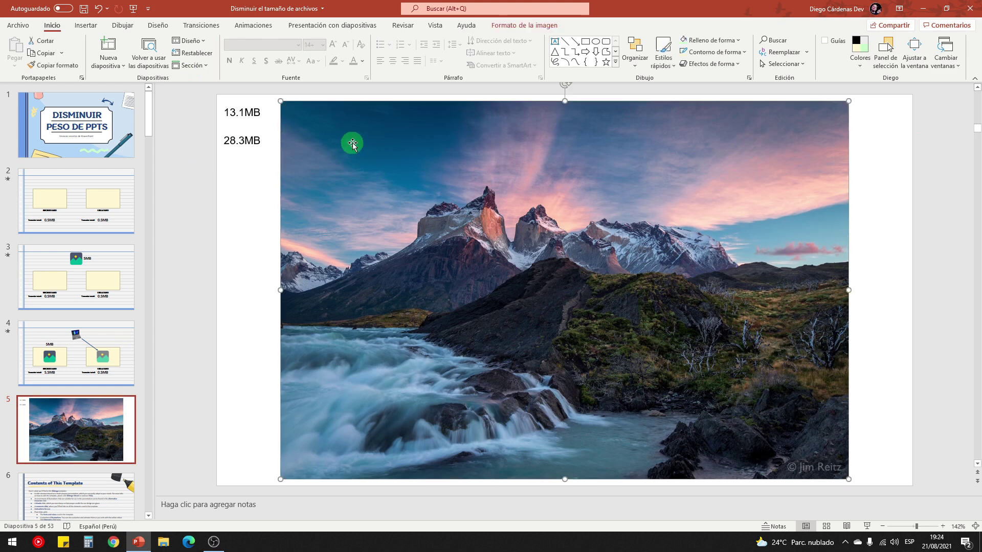
pyautogui.click(108, 65)
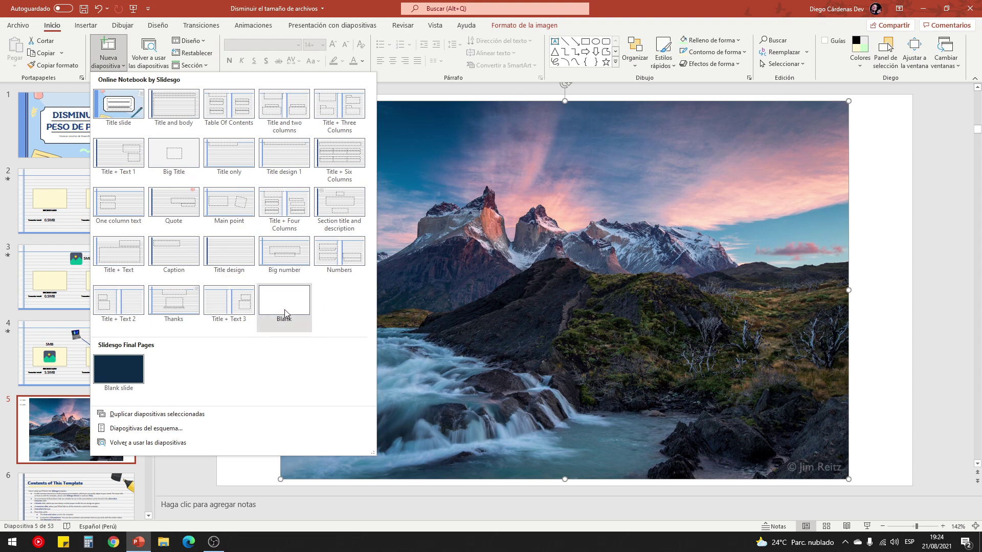
# - Add blank slide 6 with Fondo para PowerPoint inserted as a linked picture, slightly shrunk and centred
pyautogui.click(285, 313)
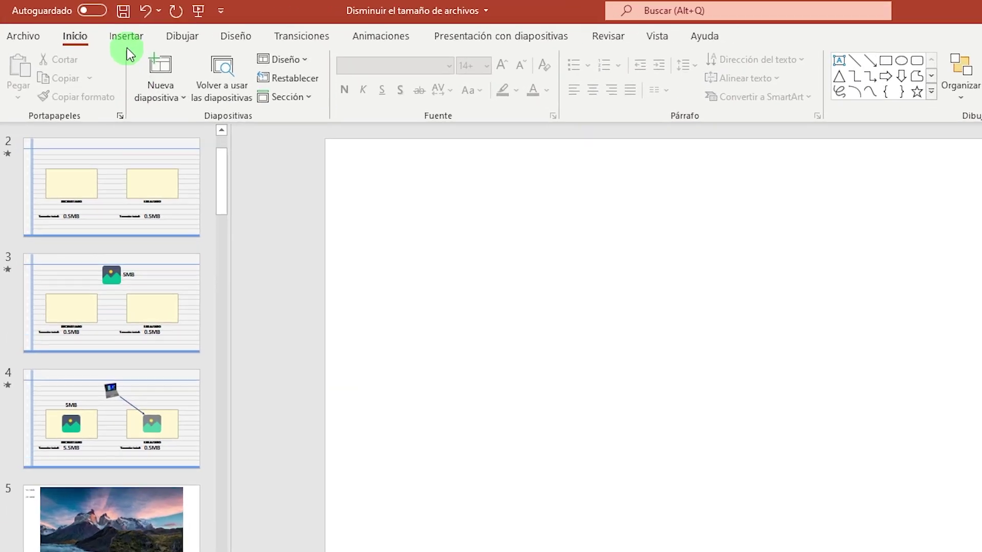
pyautogui.click(85, 26)
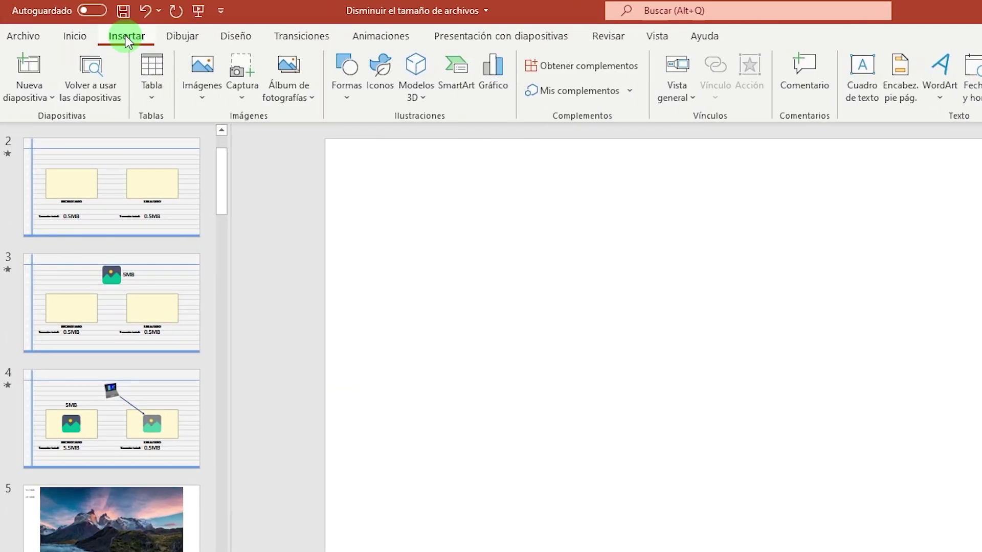
pyautogui.click(190, 76)
pyautogui.click(223, 140)
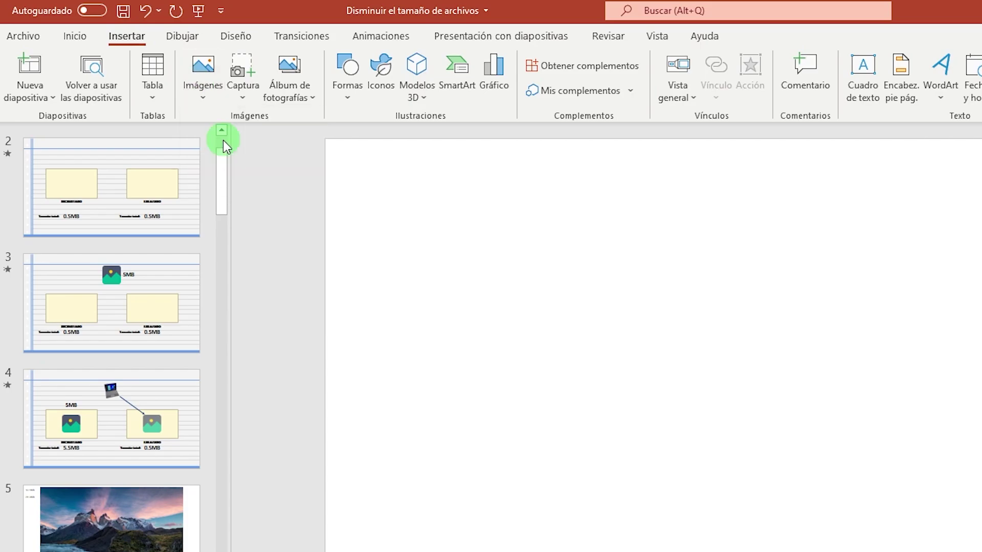
pyautogui.click(495, 350)
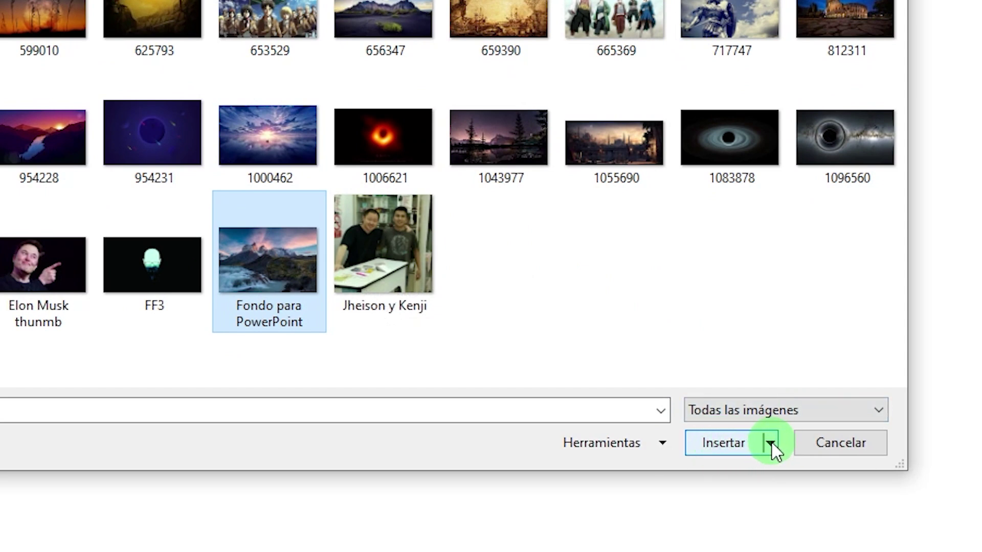
pyautogui.click(771, 444)
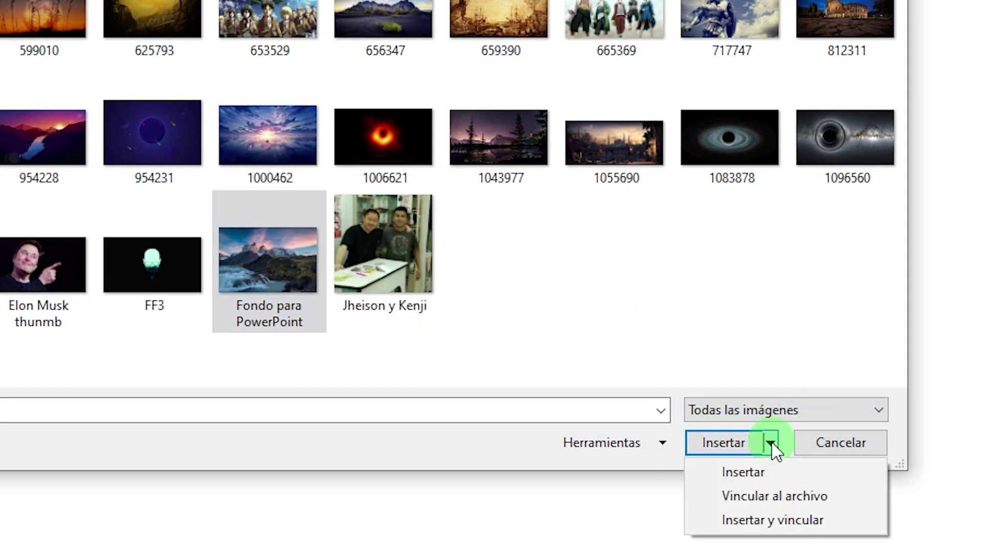
pyautogui.click(789, 502)
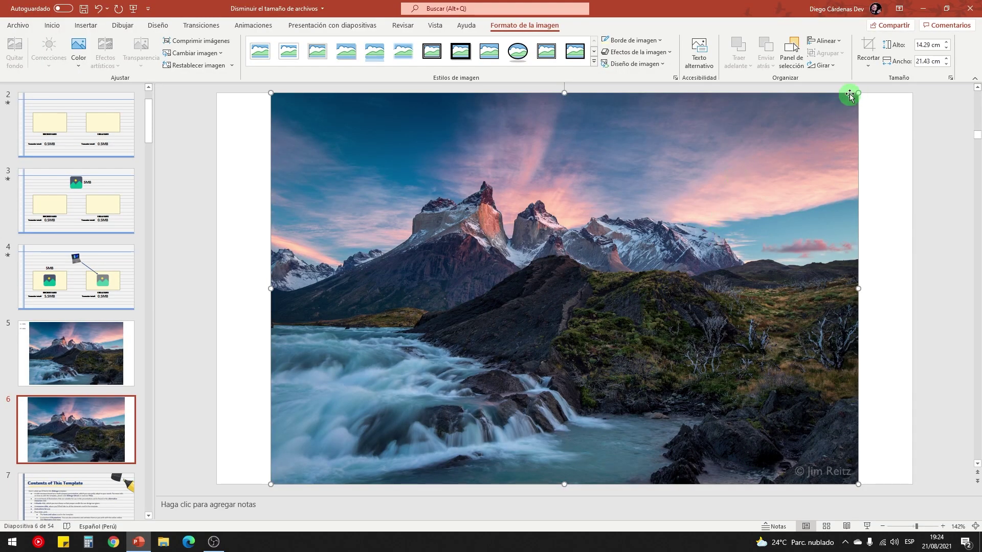
pyautogui.moveTo(851, 92); pyautogui.dragTo(804, 127)
pyautogui.moveTo(685, 219)
pyautogui.mouseDown()
pyautogui.moveTo(671, 220)
pyautogui.moveTo(682, 226)
pyautogui.mouseUp()
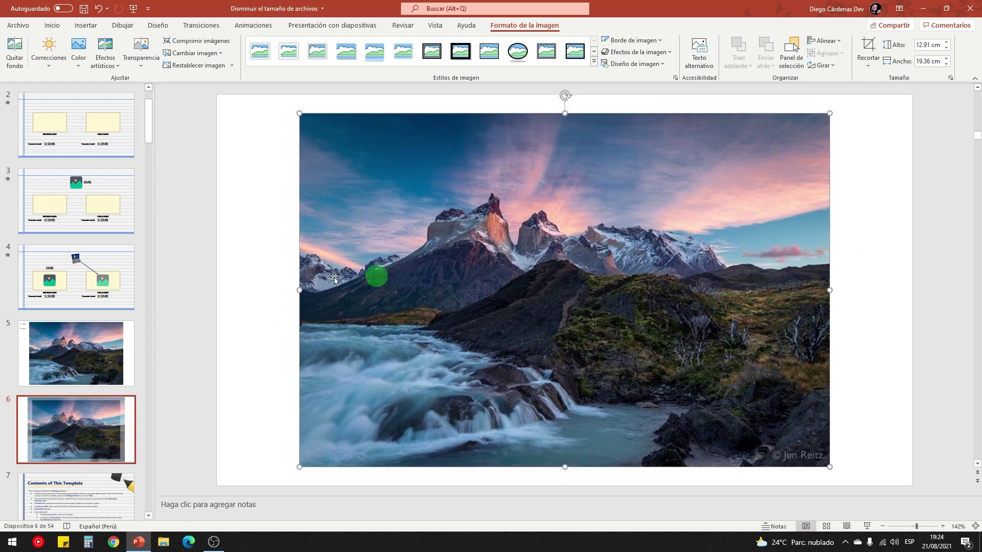
# - Compare with slide 5's embedded photo, then save the presentation
pyautogui.click(70, 346)
pyautogui.click(468, 260)
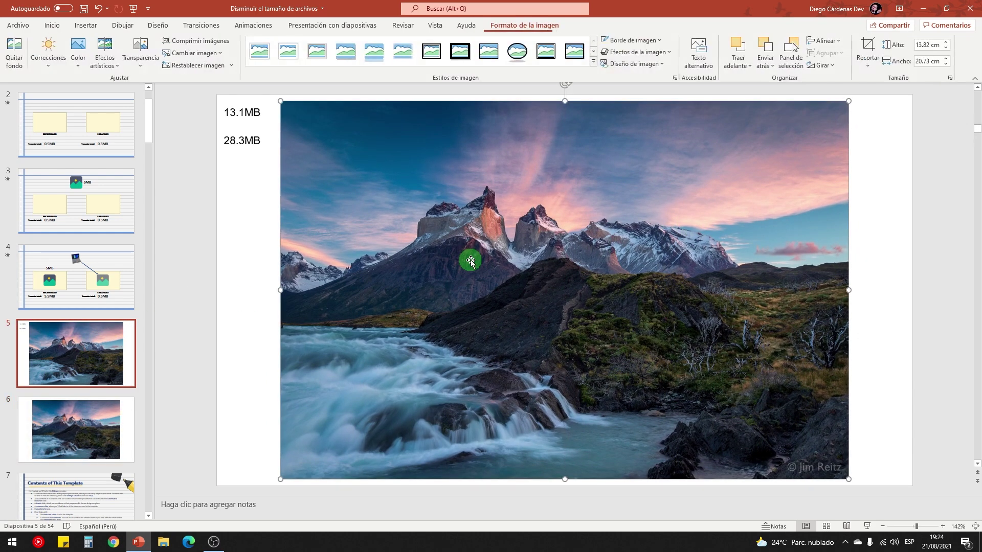
pyautogui.click(95, 401)
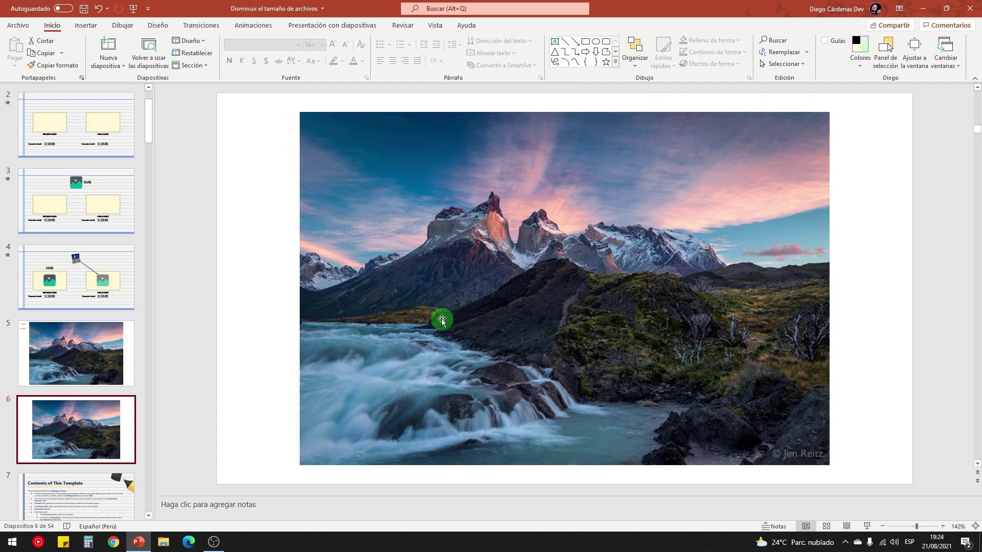
pyautogui.click(83, 8)
pyautogui.click(28, 27)
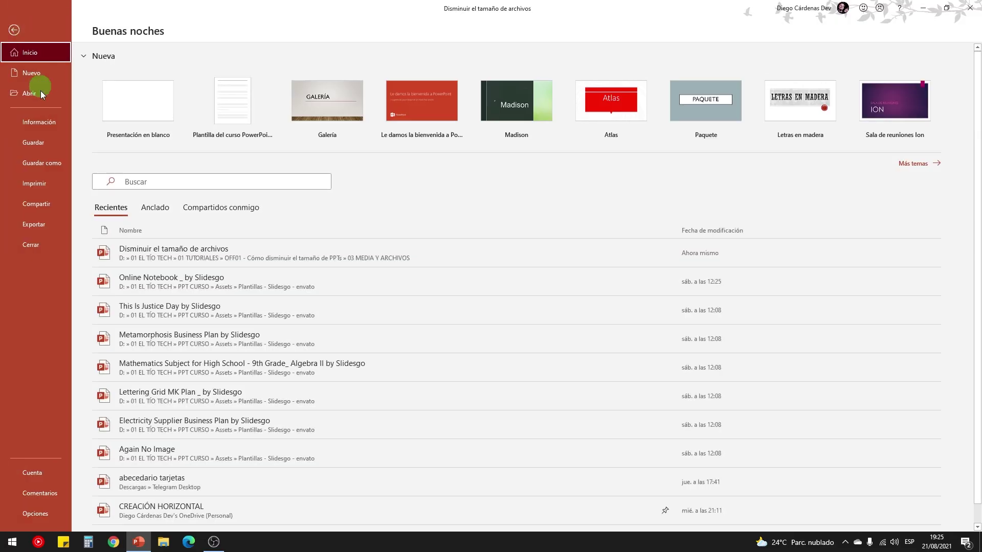
# - Confirm the 28.3MB file size in Información, save the presentation again and recheck it
pyautogui.click(45, 113)
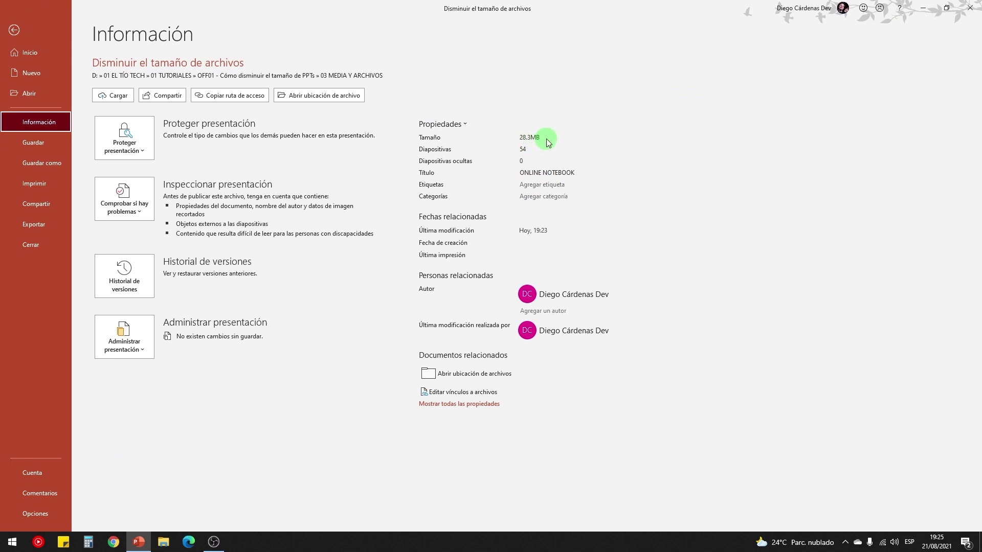
pyautogui.click(15, 31)
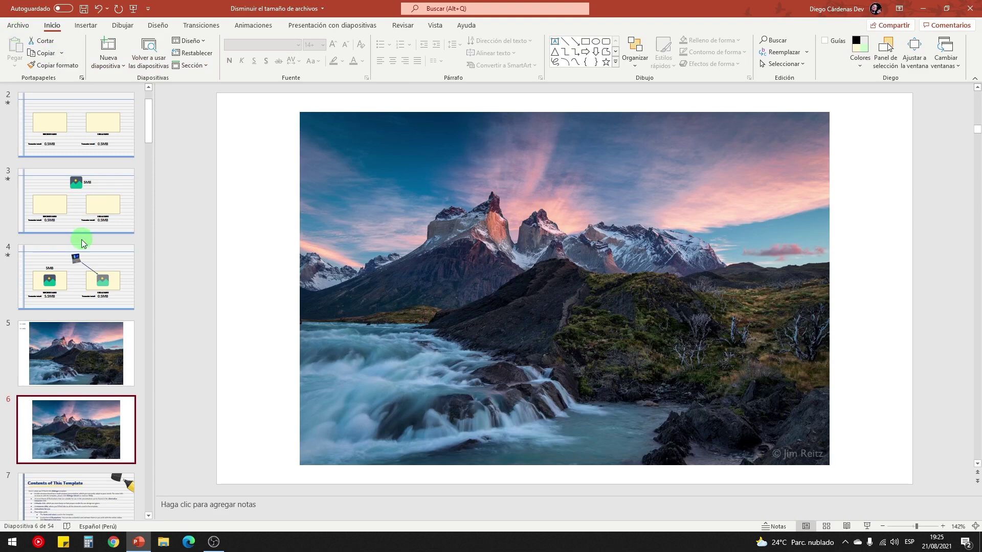
pyautogui.click(77, 338)
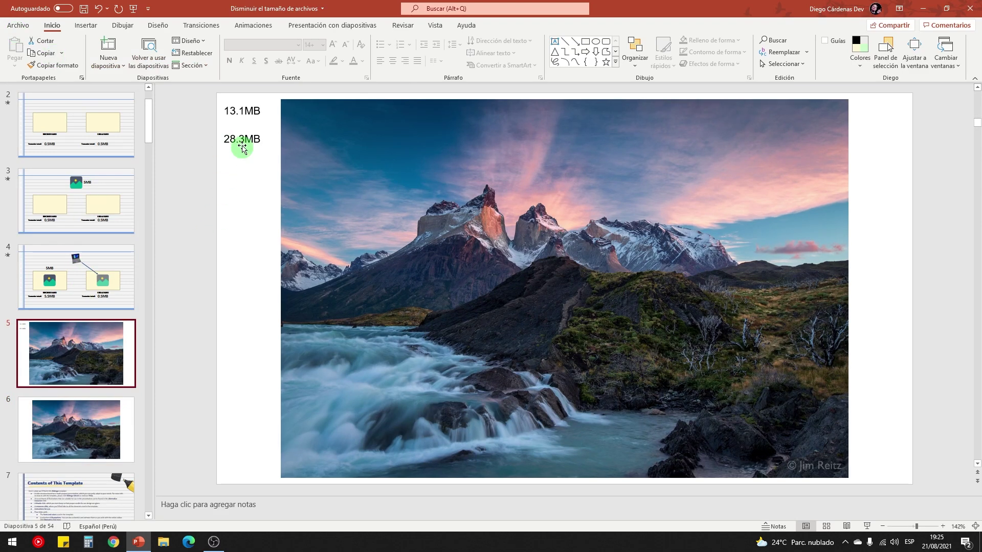
pyautogui.click(83, 8)
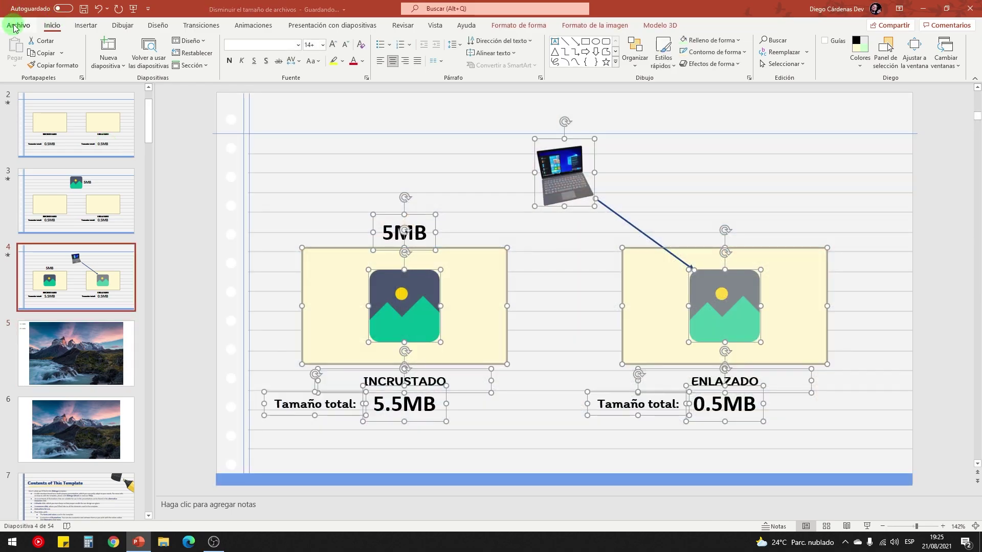
pyautogui.click(15, 28)
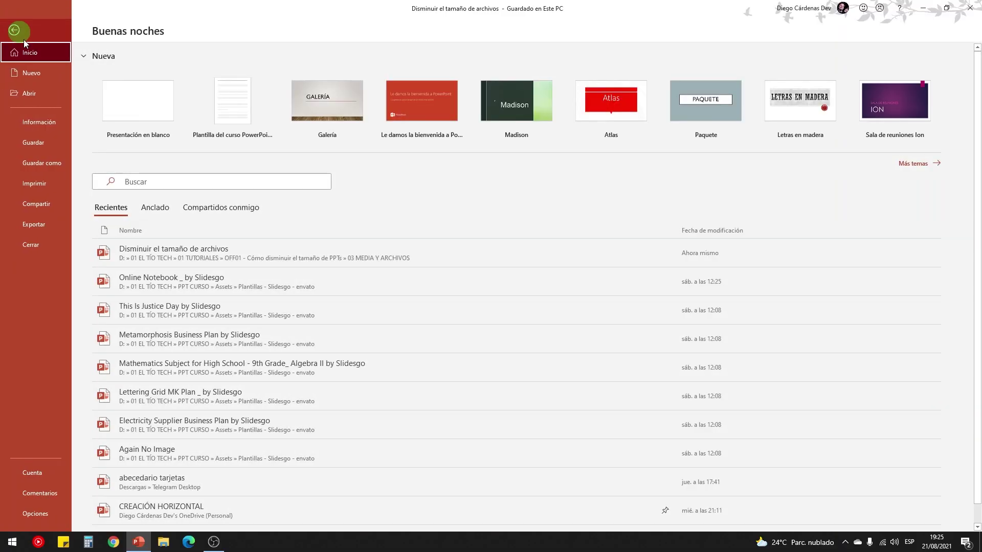
pyautogui.click(32, 122)
pyautogui.press('Escape')
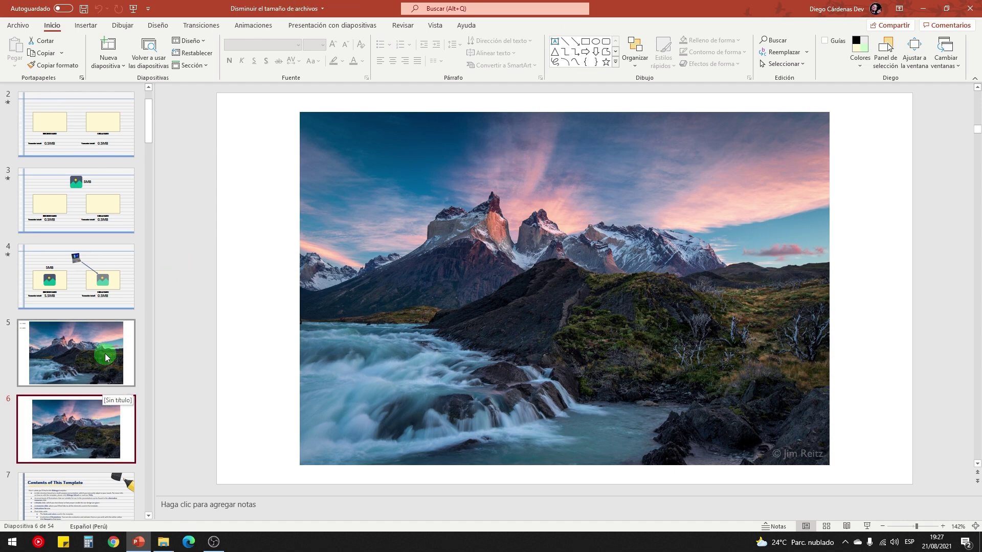
# - Highlight the 28.3MB label on slide 5, select slide 6's picture, then show the 03 Fondos de pantalla folder
pyautogui.click(106, 357)
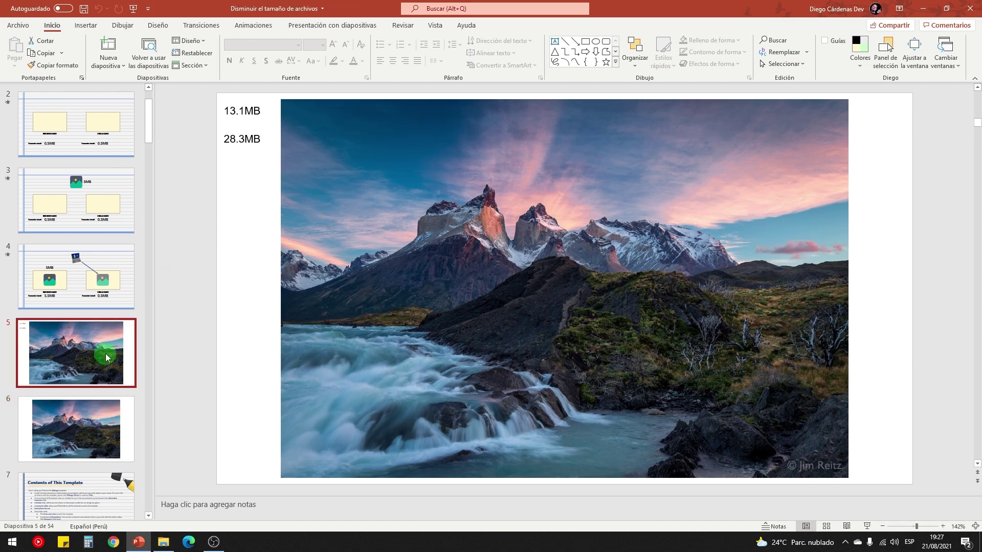
pyautogui.click(490, 208)
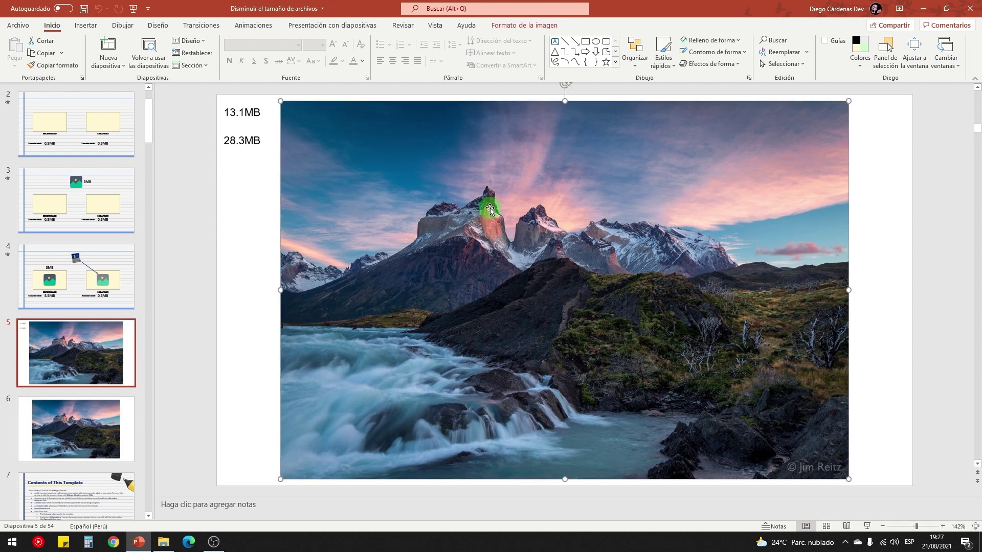
pyautogui.click(258, 143)
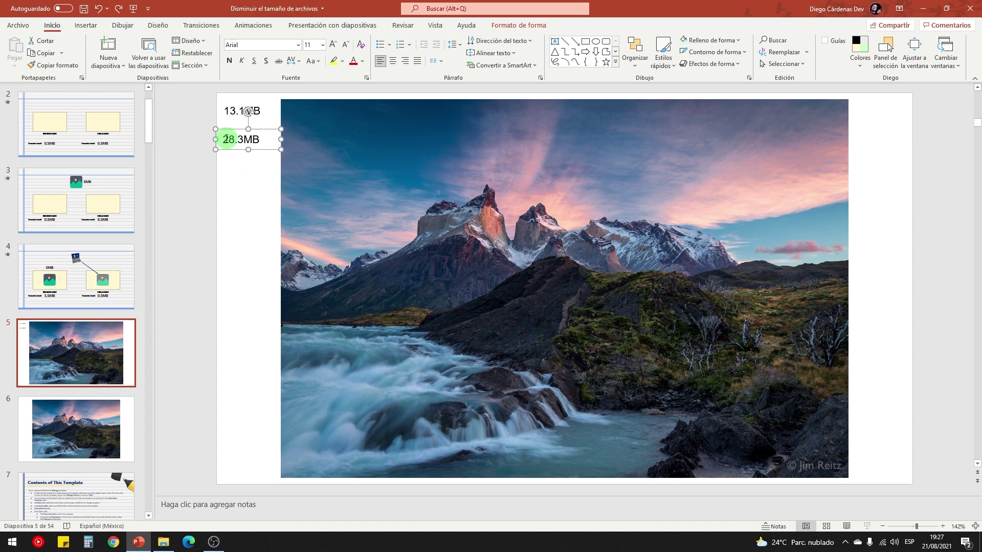
pyautogui.moveTo(226, 137); pyautogui.dragTo(254, 137)
pyautogui.click(261, 195)
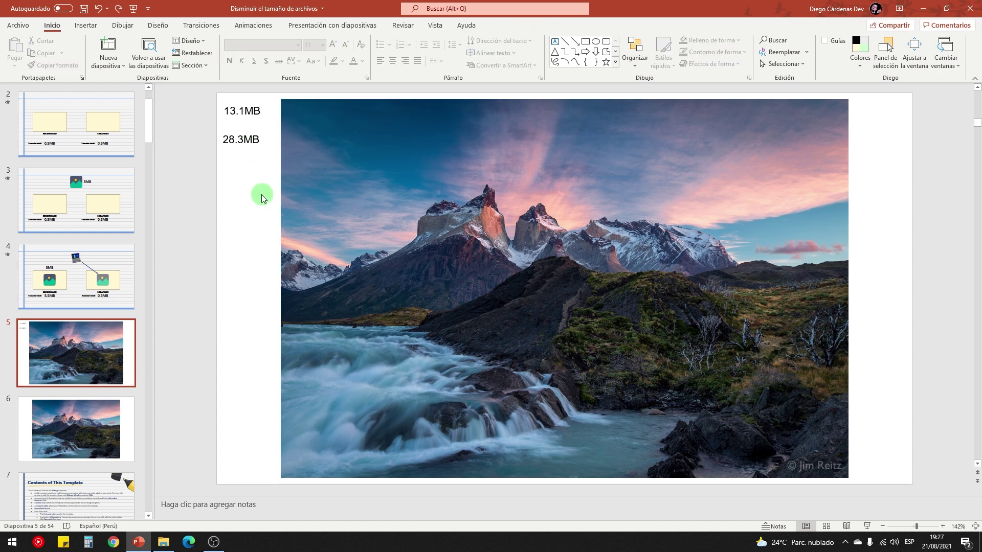
pyautogui.click(75, 428)
pyautogui.moveTo(273, 97); pyautogui.dragTo(880, 480)
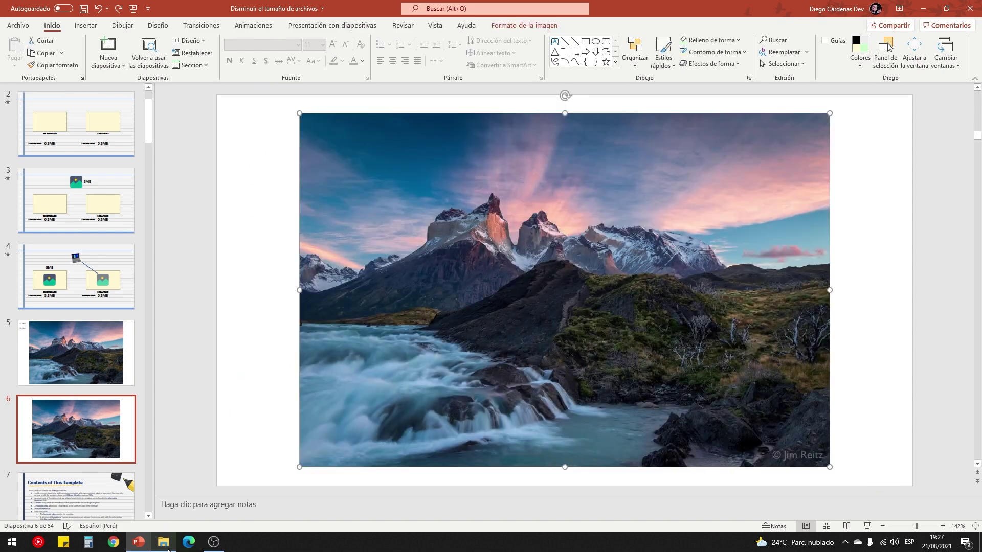
pyautogui.click(164, 542)
# - Show the folder as large icons and delete the Fondo para PowerPoint photo
pyautogui.click(179, 479)
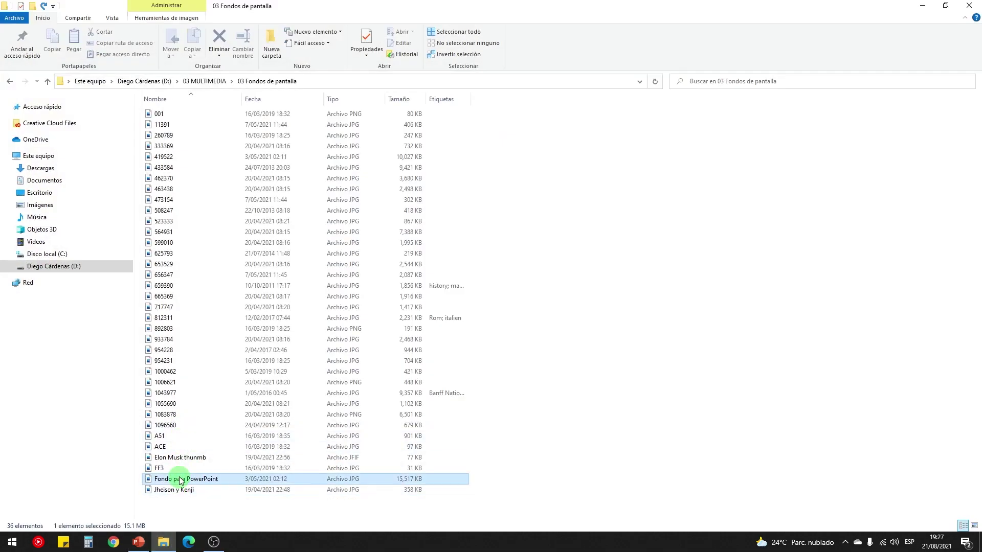
pyautogui.click(113, 18)
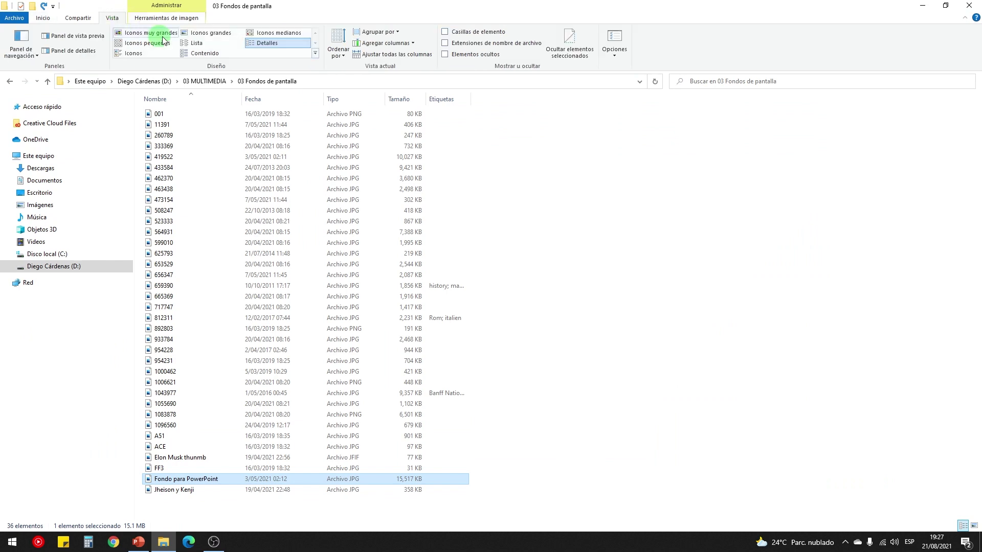
pyautogui.click(207, 33)
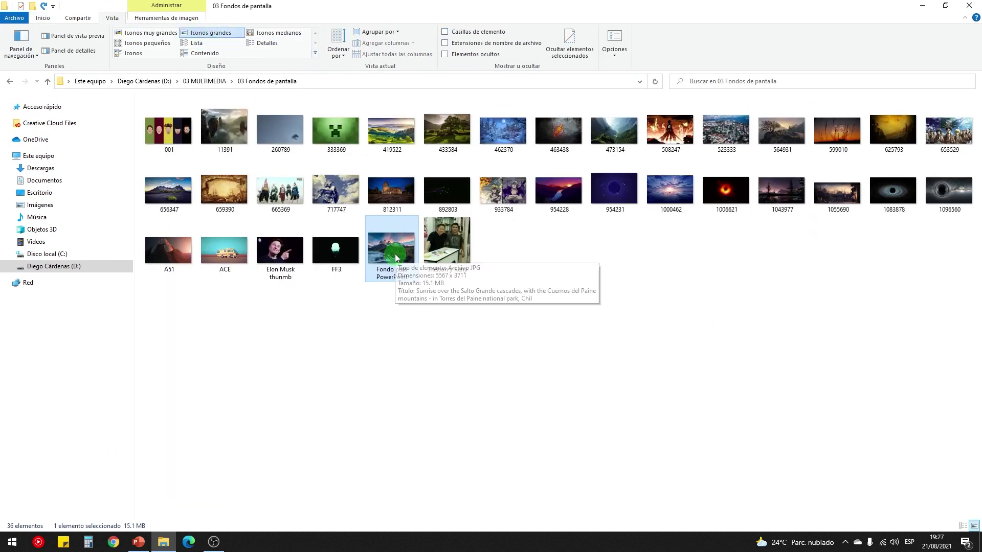
pyautogui.press('Delete')
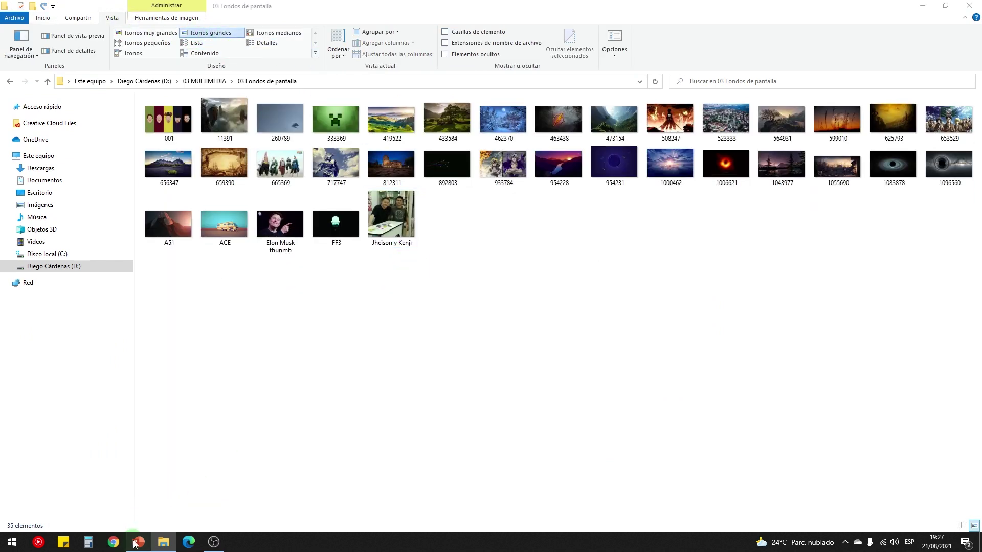
# - Close PowerPoint and relaunch it to its start screen
pyautogui.click(138, 542)
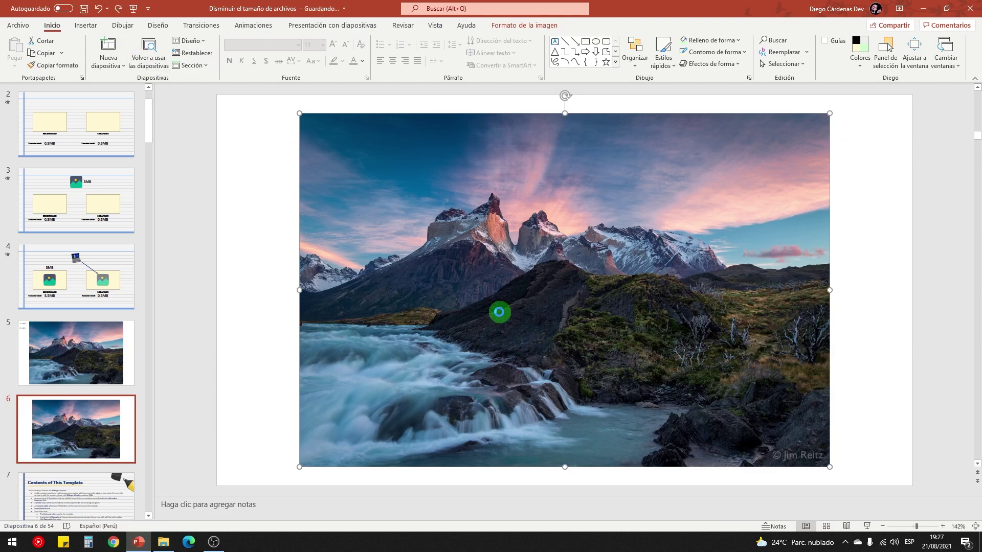
pyautogui.click(969, 8)
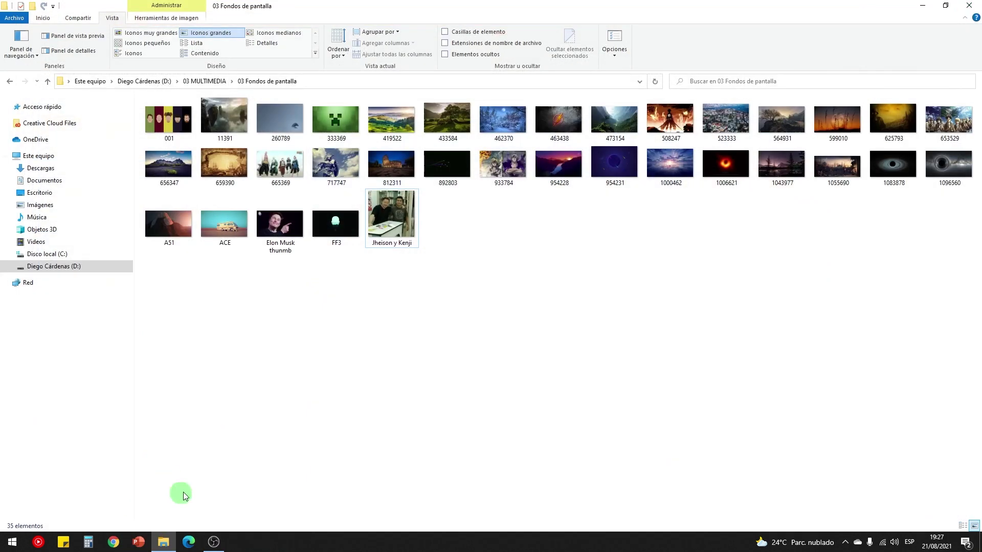
pyautogui.click(138, 540)
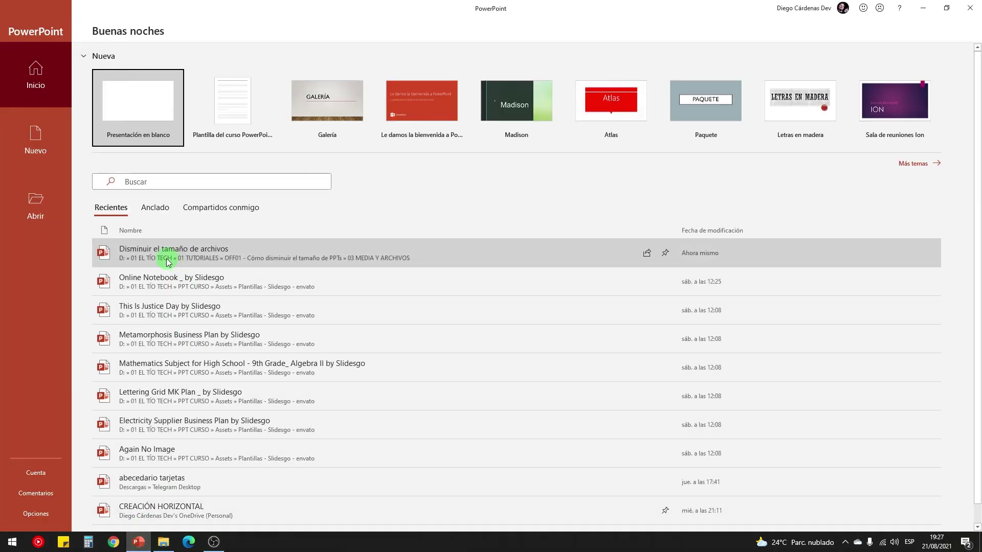
# - Reopen Disminuir el tamaño de archivos and select slide 6's contents
pyautogui.click(107, 253)
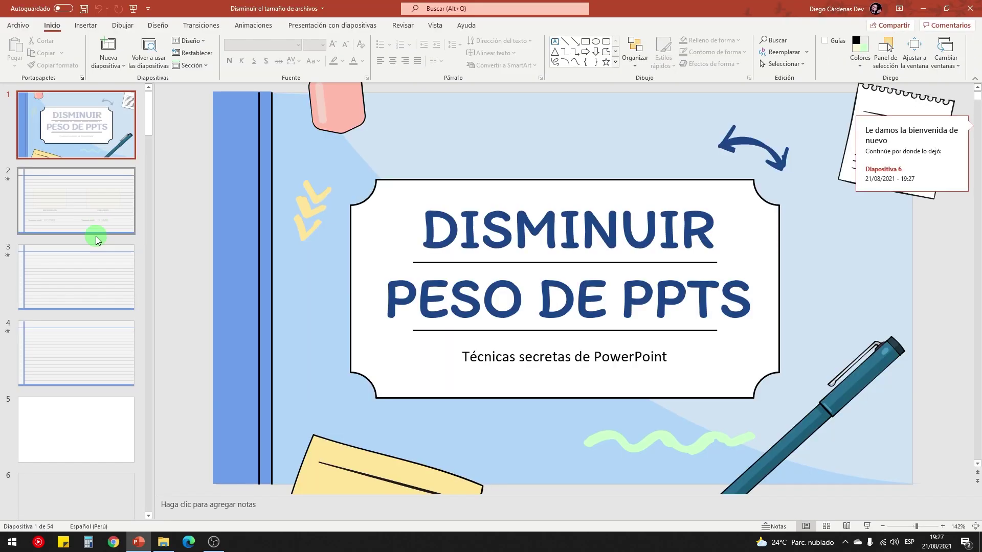
pyautogui.scroll(-1, 79, 404)
pyautogui.click(87, 424)
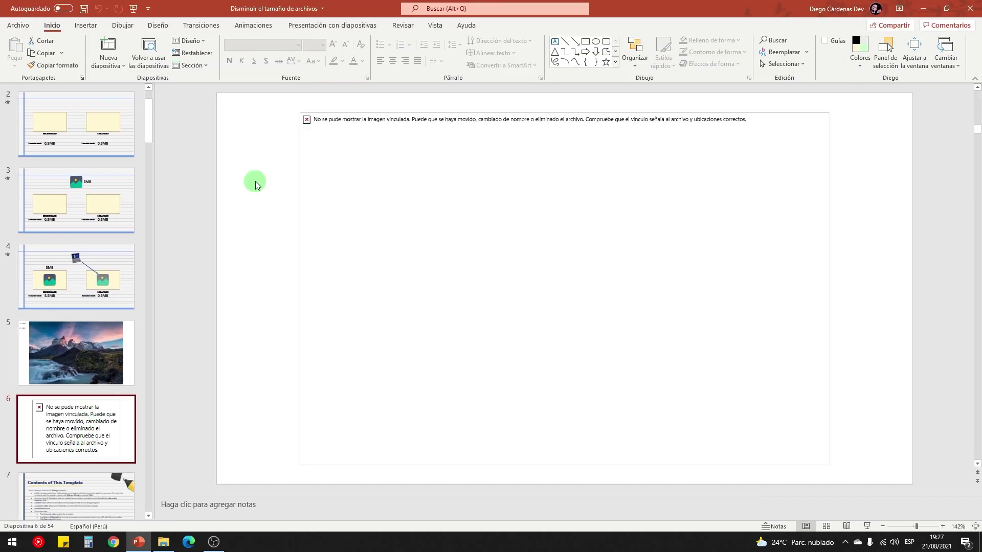
pyautogui.moveTo(279, 101); pyautogui.dragTo(888, 496)
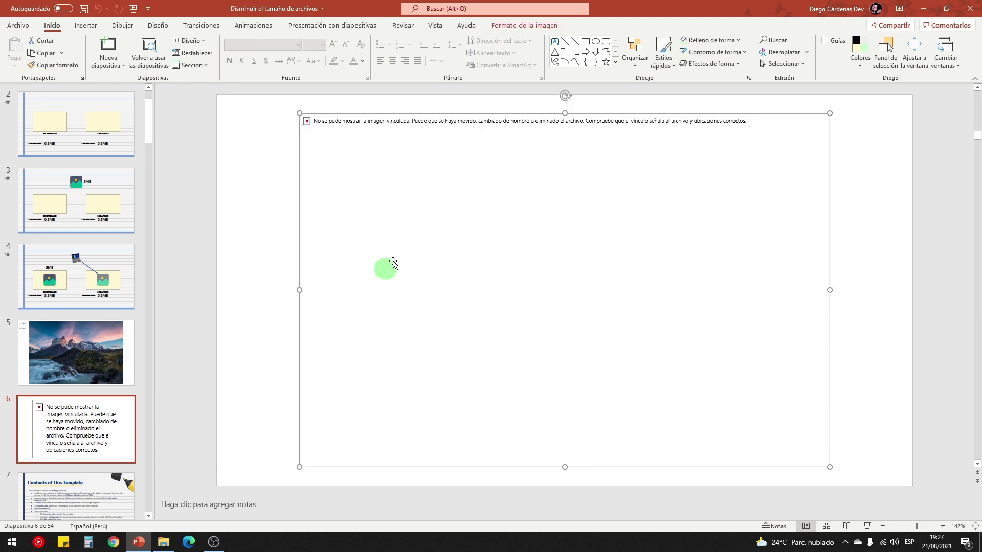
# - Compare slide 5's embedded mountain photo with slide 6's broken linked image
pyautogui.click(80, 350)
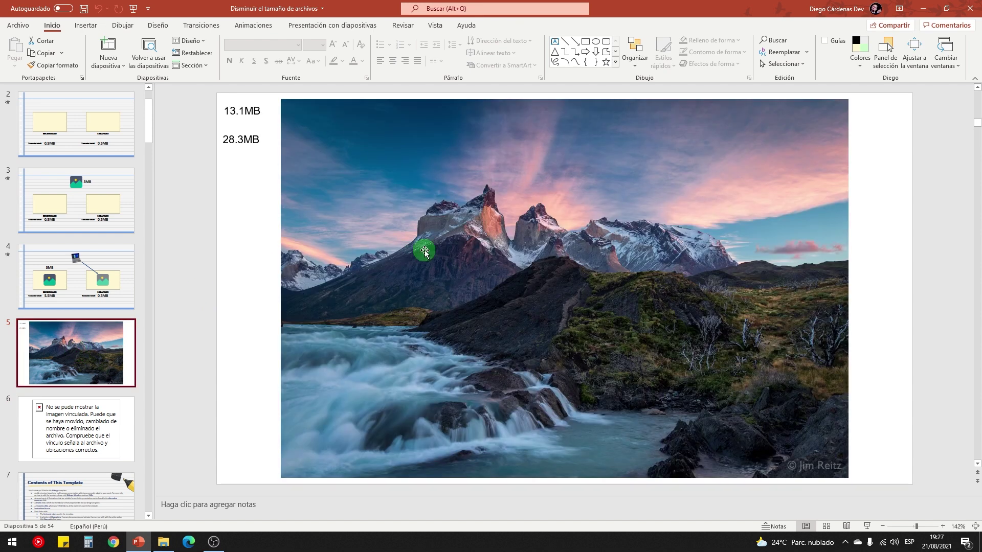
pyautogui.click(423, 249)
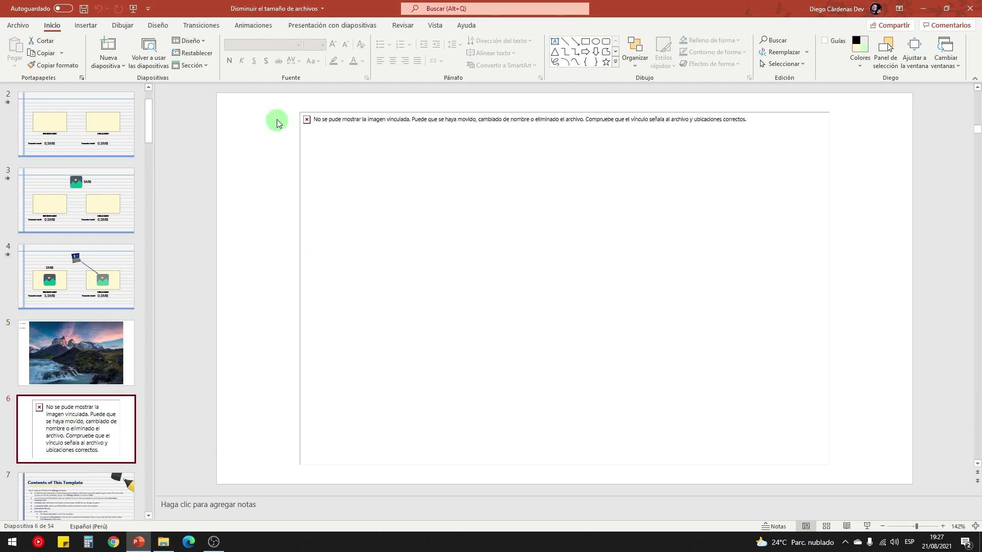
pyautogui.moveTo(275, 105)
pyautogui.mouseDown()
pyautogui.moveTo(527, 235)
pyautogui.moveTo(857, 350)
pyautogui.mouseUp()
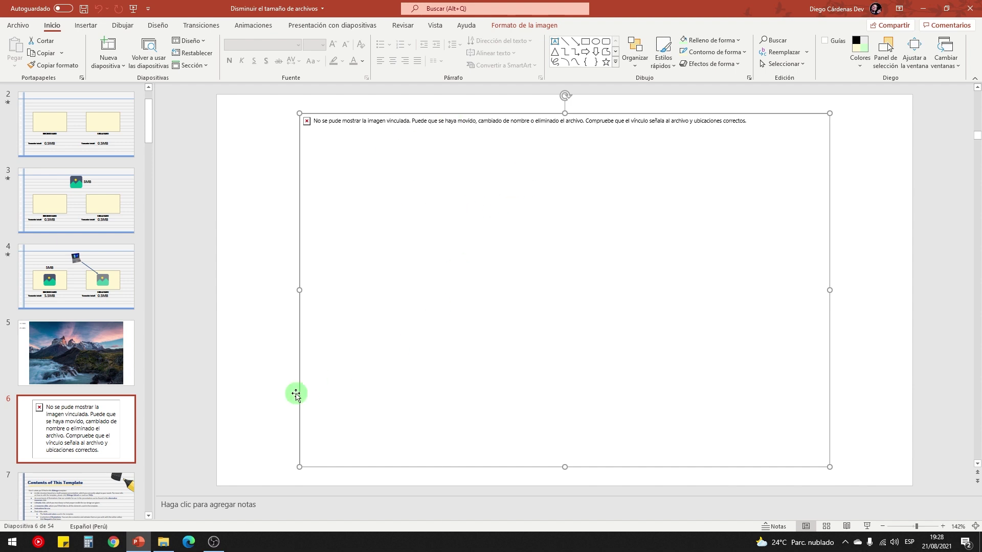
pyautogui.click(109, 365)
pyautogui.click(105, 419)
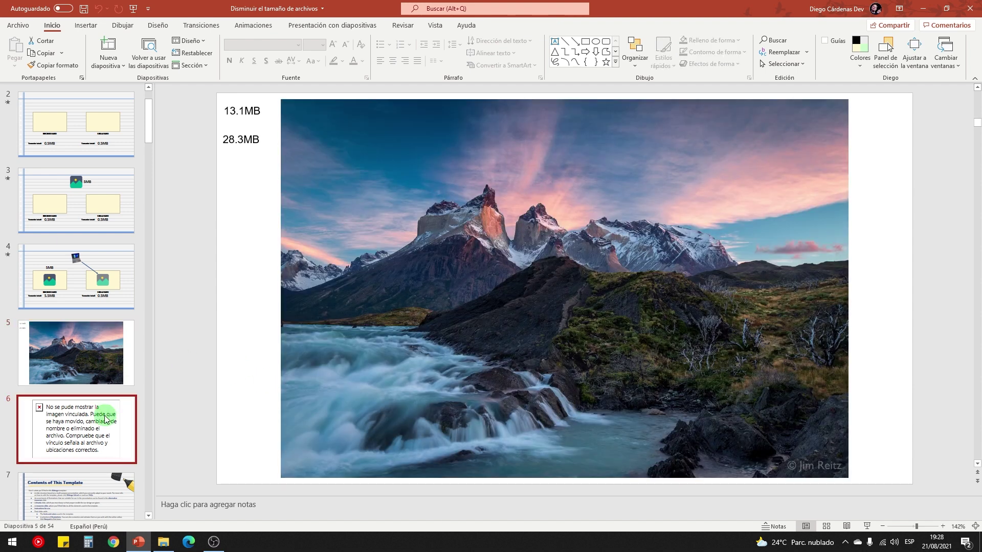
pyautogui.click(100, 377)
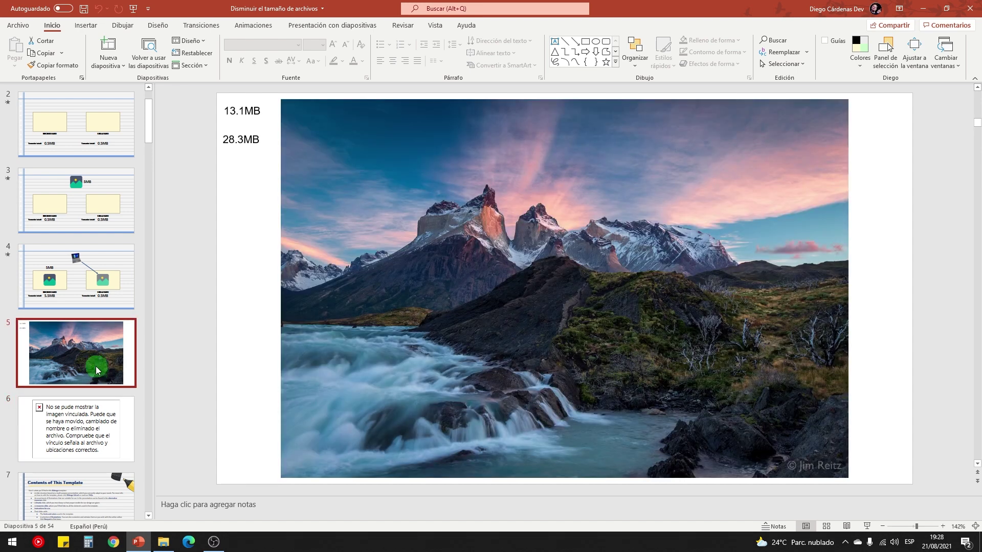
pyautogui.click(90, 437)
# - Select the INCRUSTADO half of slide 4's diagram, then slide 5's mountain photo
pyautogui.click(95, 286)
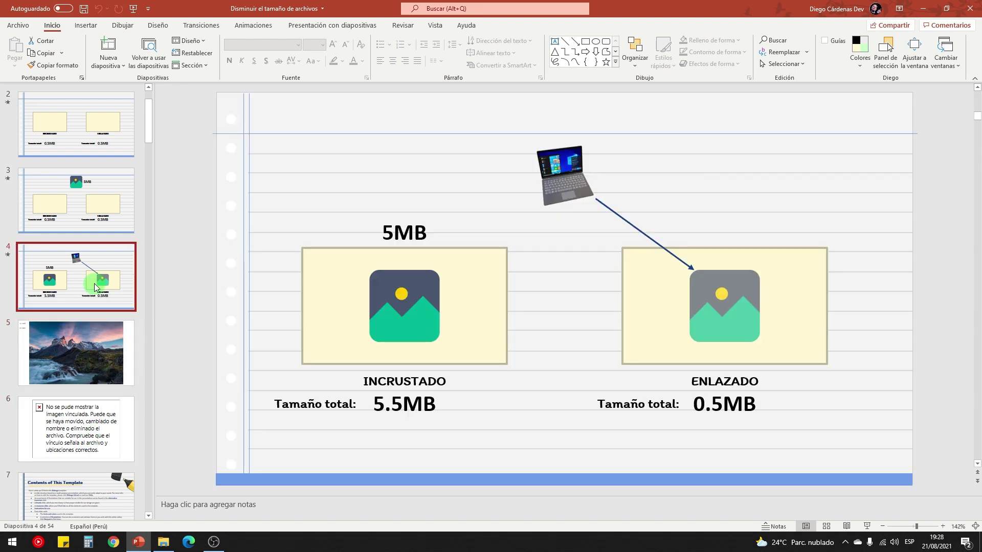
pyautogui.moveTo(175, 213); pyautogui.dragTo(565, 498)
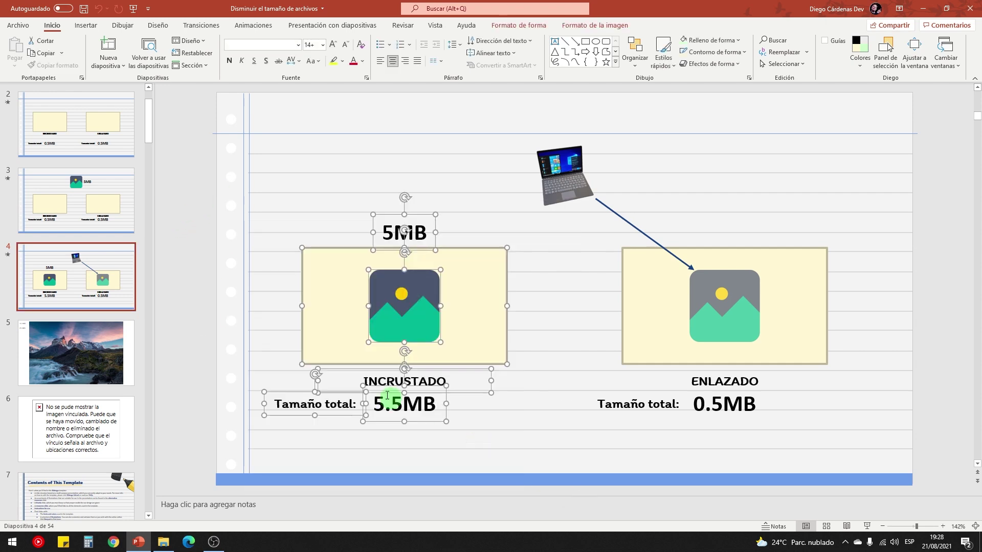
pyautogui.click(85, 358)
pyautogui.click(477, 203)
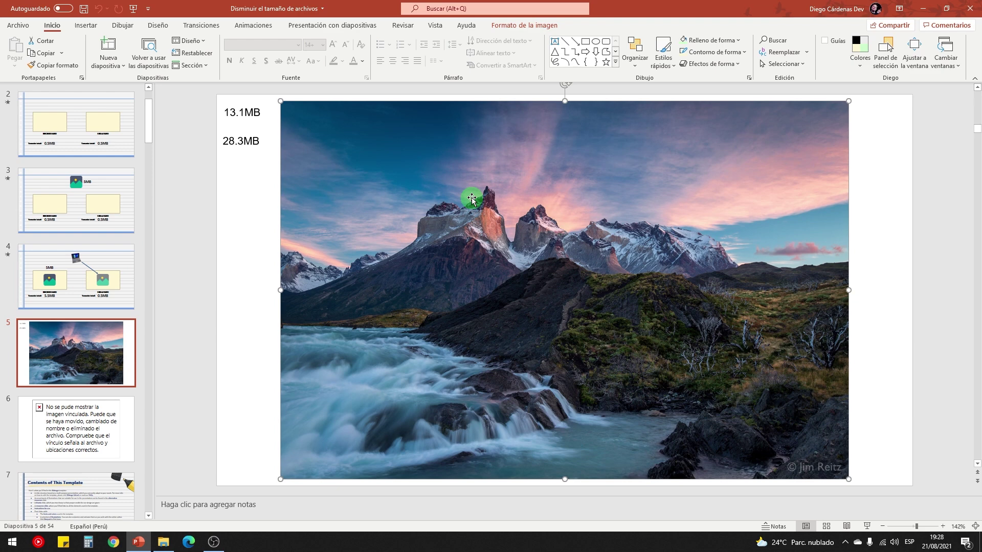
pyautogui.click(525, 26)
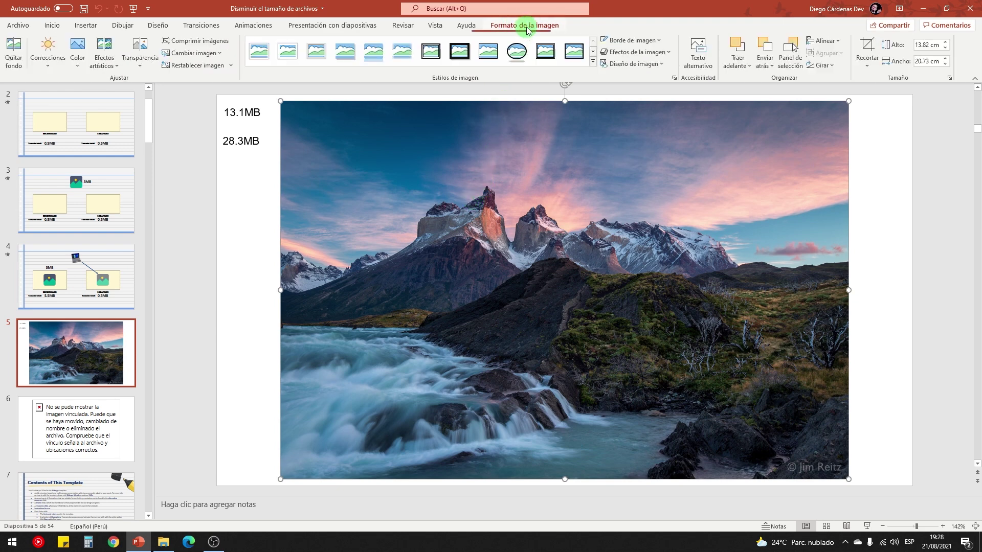
pyautogui.click(197, 43)
pyautogui.moveTo(476, 203)
pyautogui.mouseDown()
pyautogui.moveTo(455, 204)
pyautogui.moveTo(492, 194)
pyautogui.mouseUp()
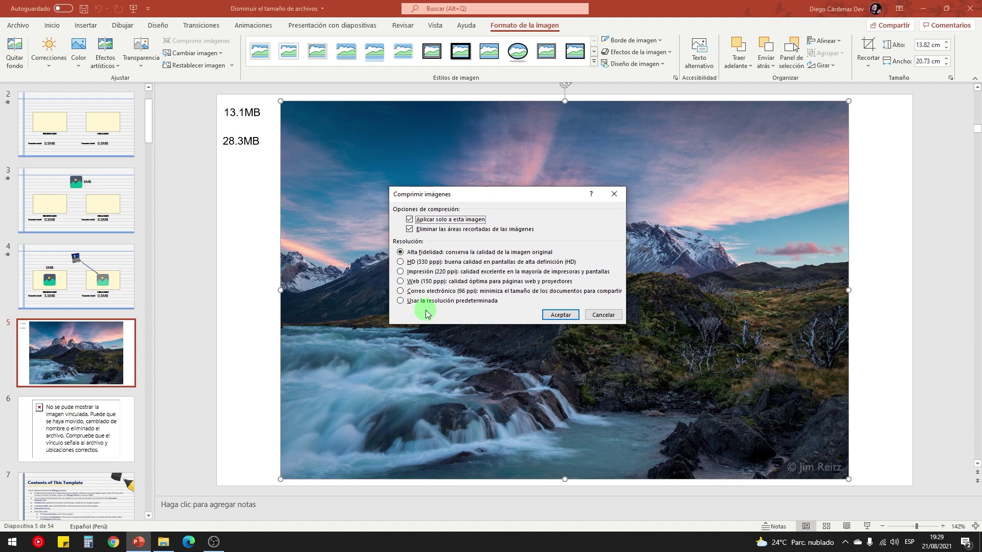
pyautogui.moveTo(470, 195); pyautogui.dragTo(464, 194)
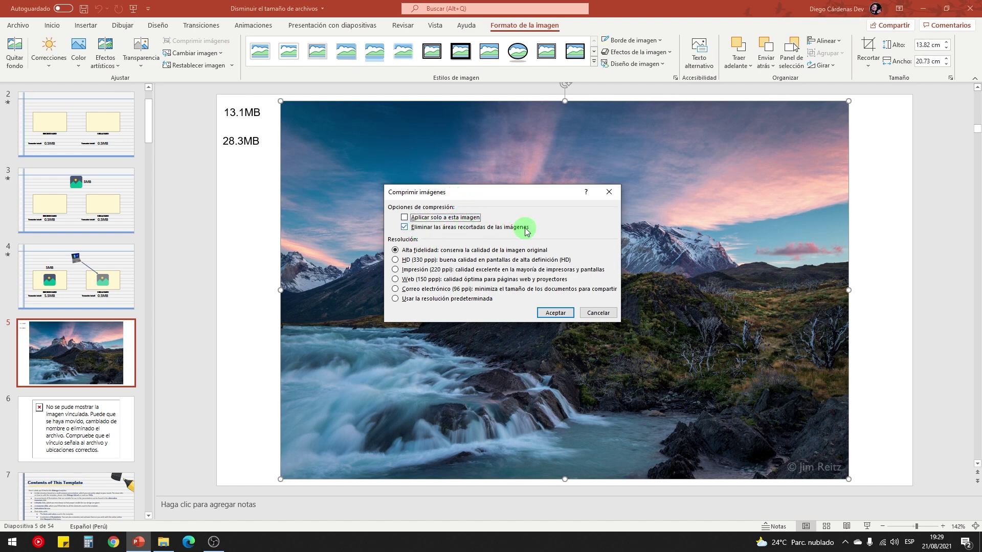
pyautogui.click(609, 192)
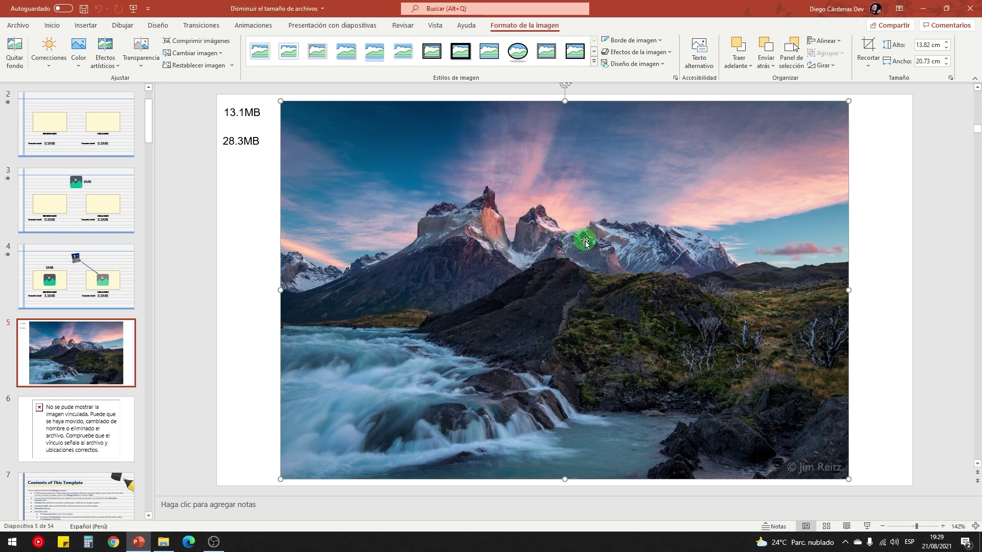
# - Crop the mountain photo's top and right edges, reposition it, and refine the top crop to 11.13 × 16.46 cm
pyautogui.click(867, 46)
pyautogui.moveTo(844, 102); pyautogui.dragTo(735, 173)
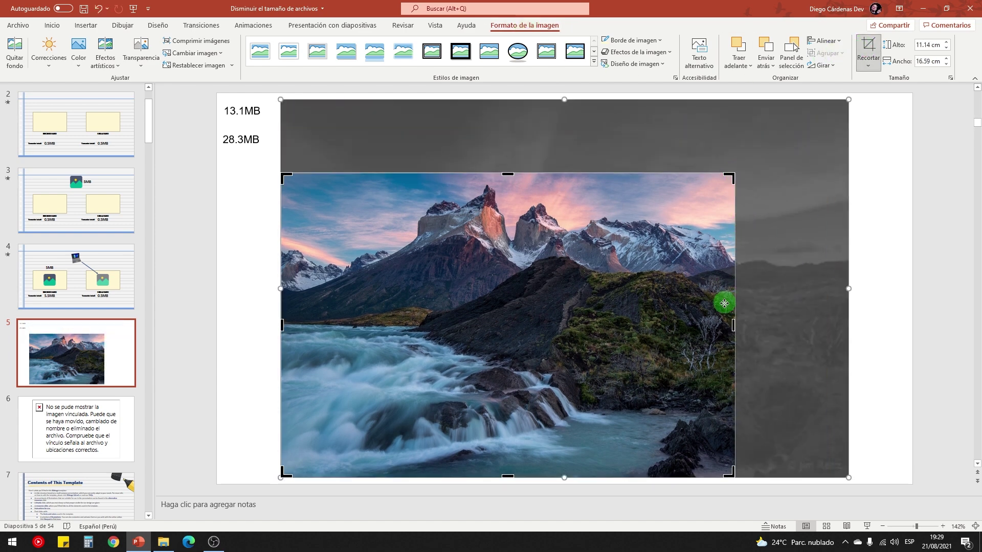
pyautogui.moveTo(727, 176); pyautogui.dragTo(731, 179)
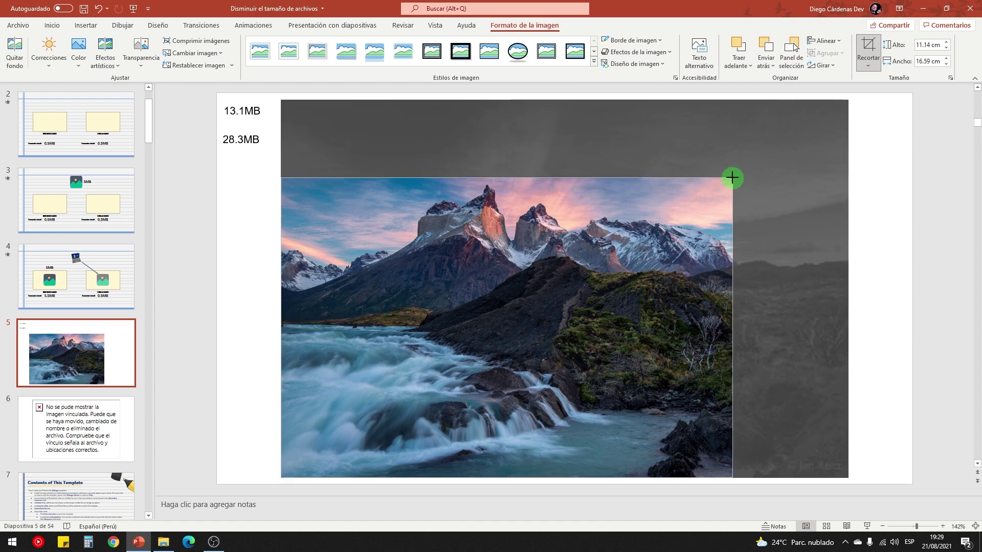
pyautogui.click(903, 192)
pyautogui.moveTo(550, 235); pyautogui.dragTo(608, 198)
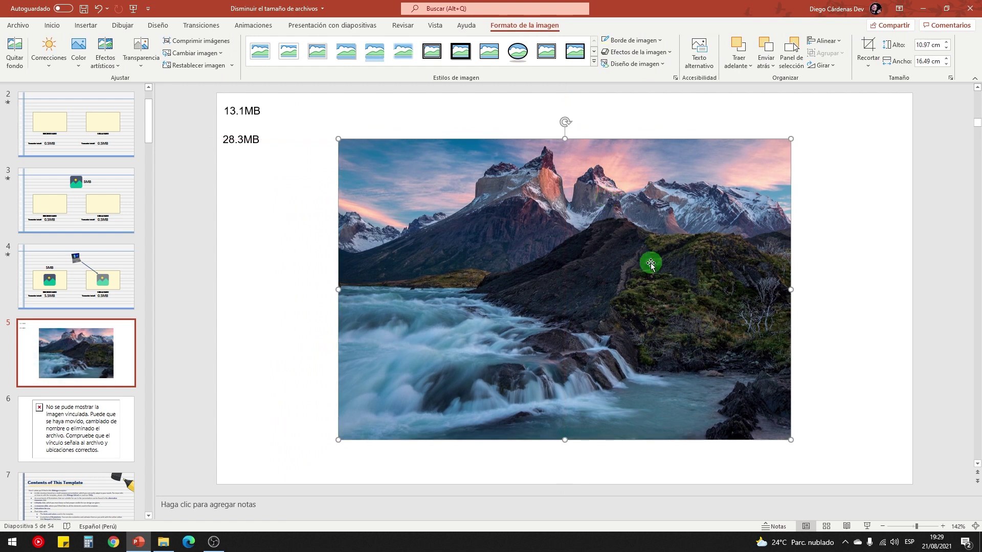
pyautogui.click(873, 49)
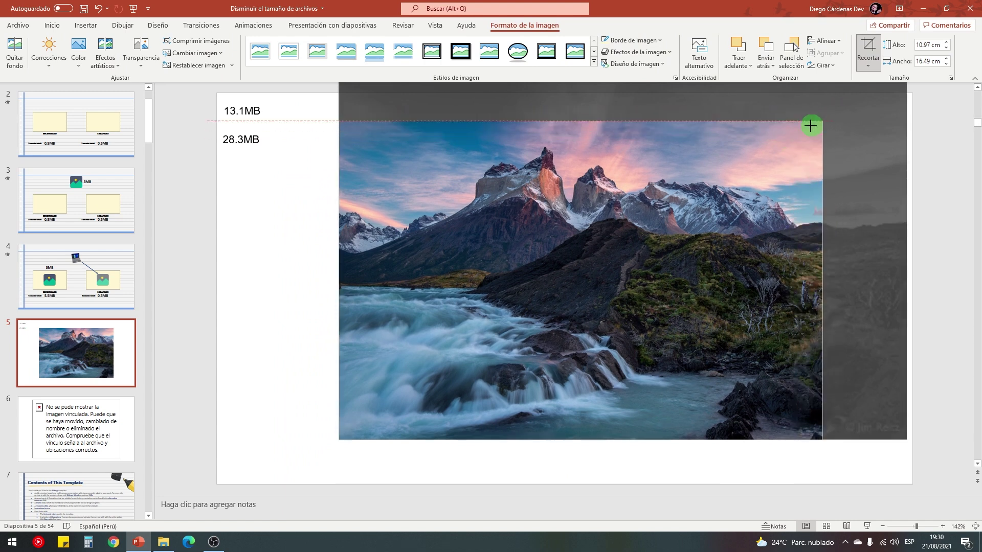
pyautogui.moveTo(787, 145); pyautogui.dragTo(786, 139)
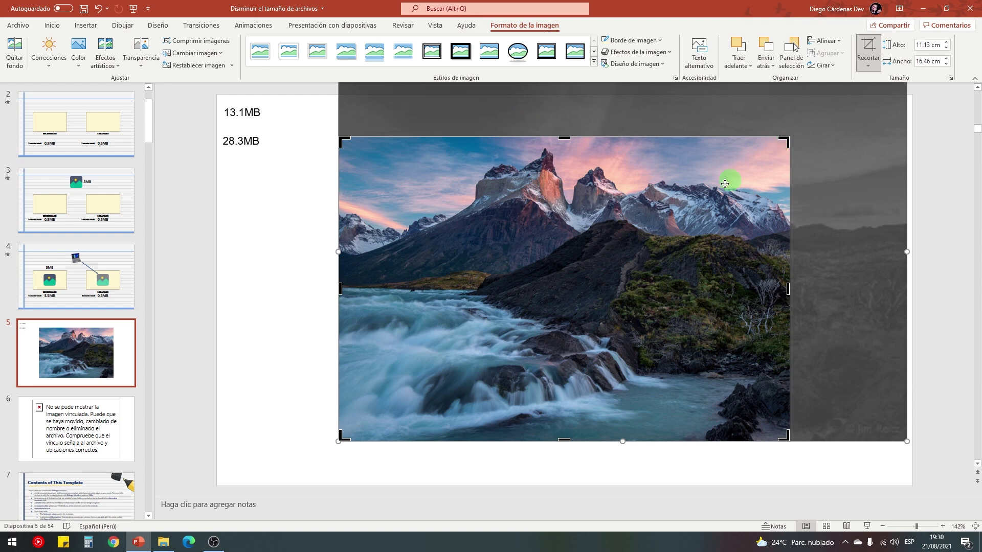
pyautogui.click(307, 246)
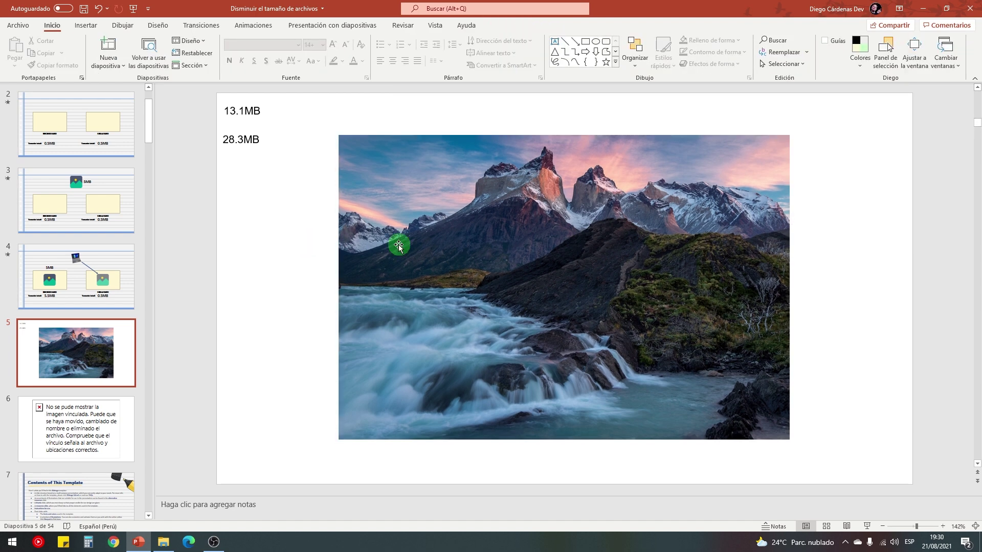
# - Compress all pictures at Alta fidelidad, deleting the photo's cropped areas
pyautogui.click(444, 215)
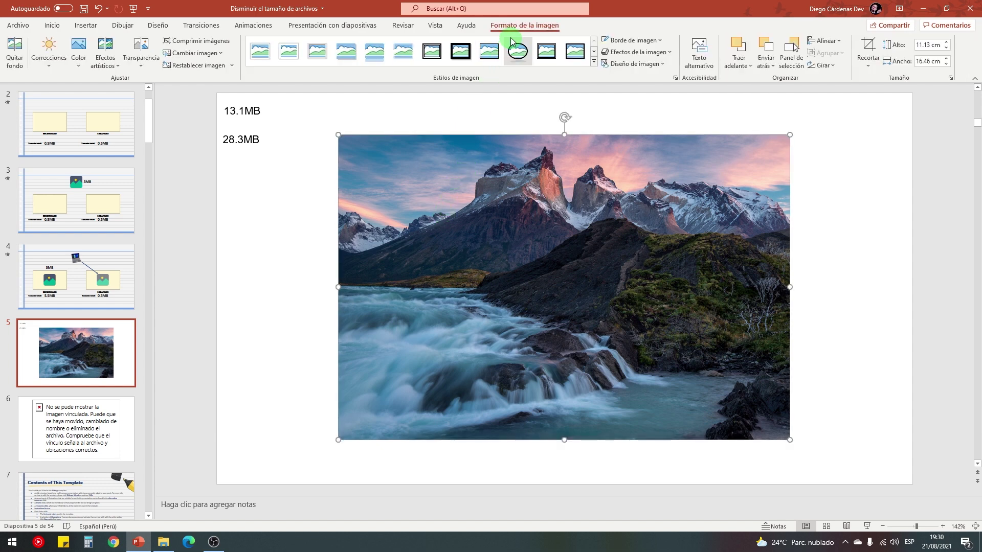
pyautogui.click(205, 48)
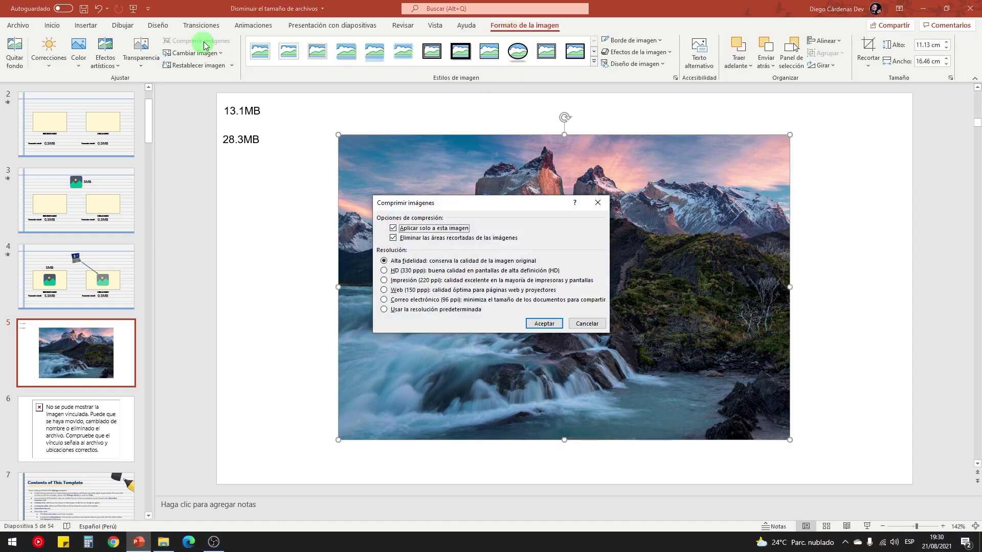
pyautogui.click(393, 238)
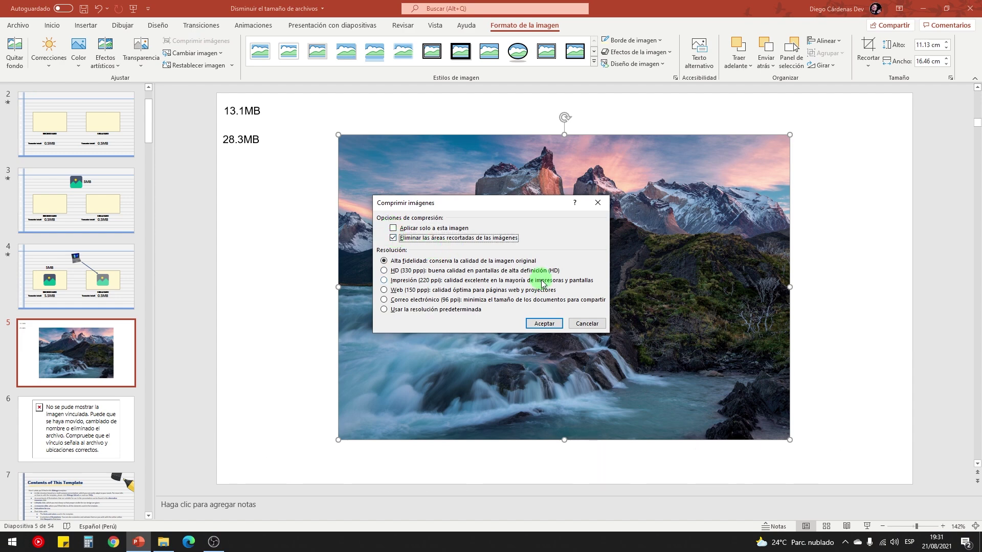
pyautogui.click(545, 322)
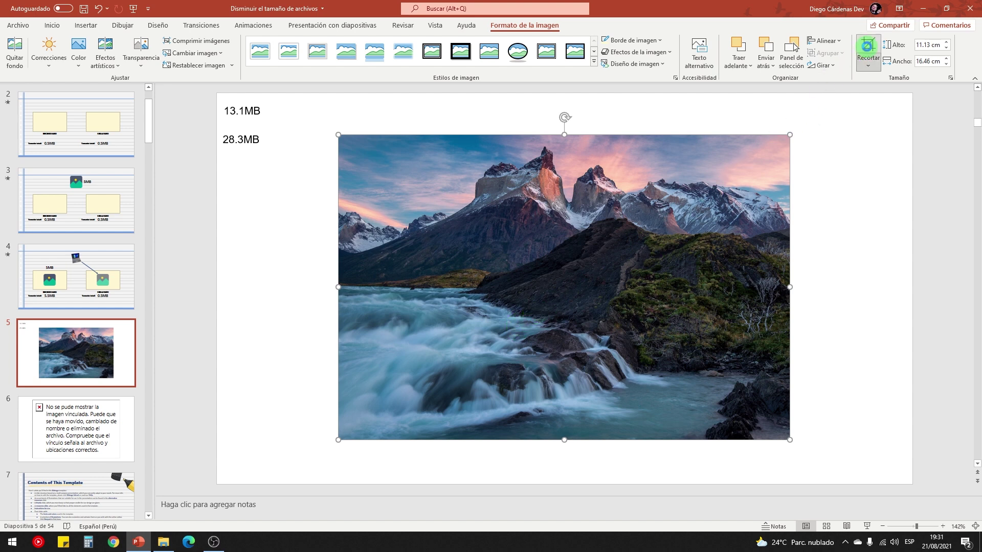
# - Verify in crop mode that the trimmed areas can no longer be restored
pyautogui.click(868, 46)
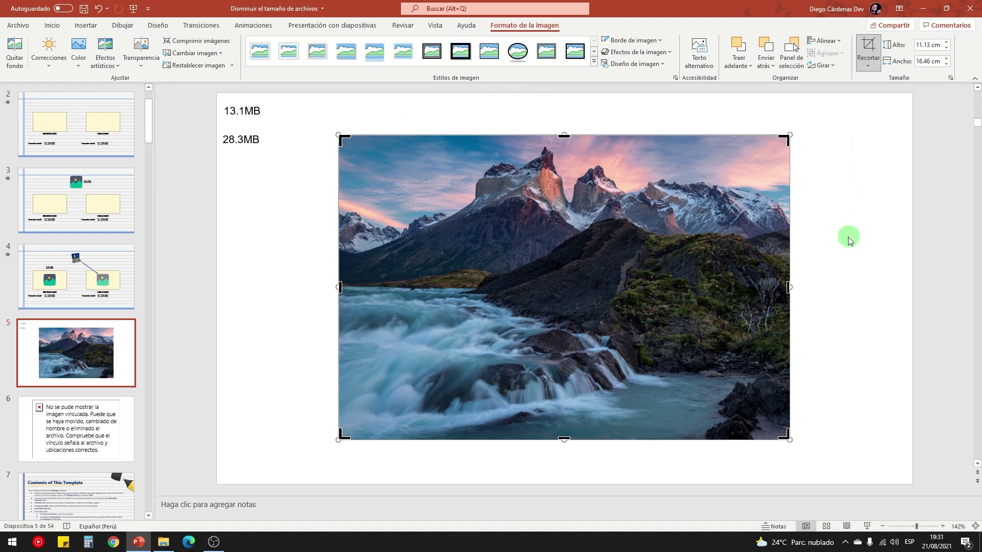
pyautogui.moveTo(786, 139); pyautogui.dragTo(783, 140)
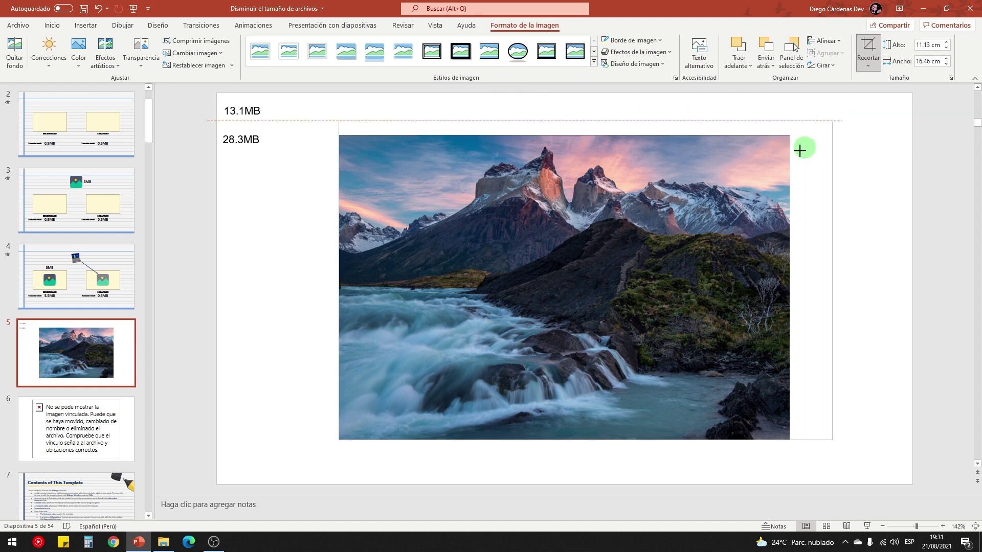
pyautogui.click(840, 194)
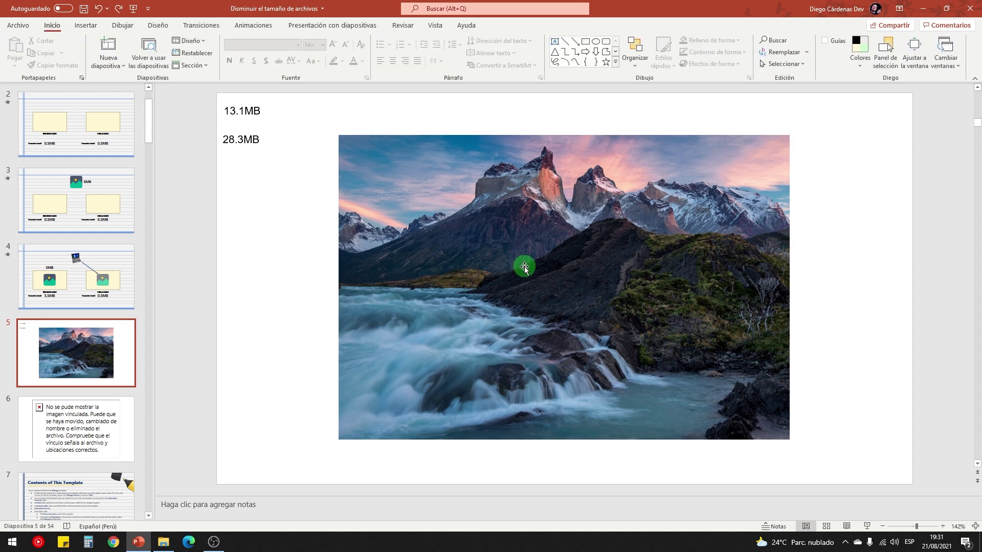
pyautogui.click(521, 234)
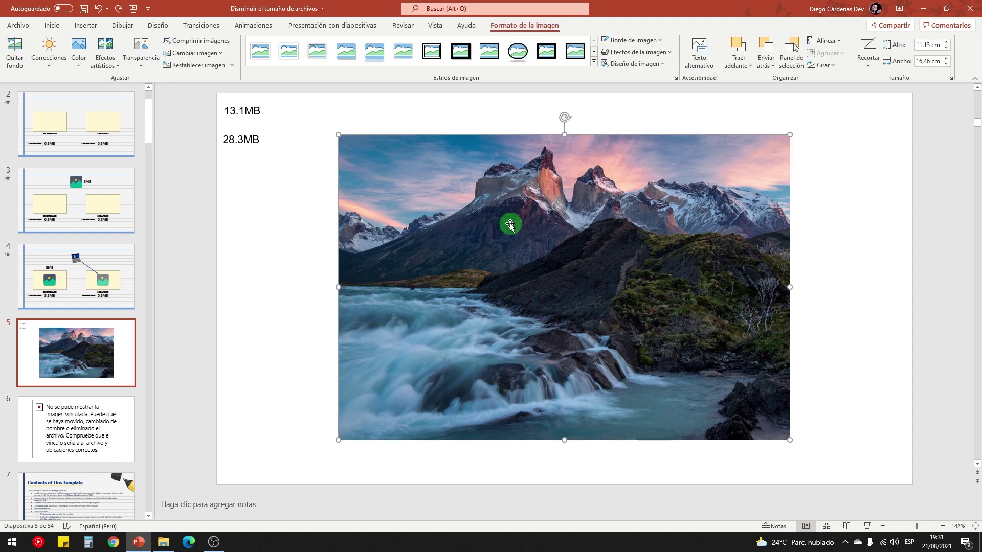
# - Compress the pictures to 96 ppi email quality and enlarge the photo to 14.23 × 21.05 cm
pyautogui.click(196, 40)
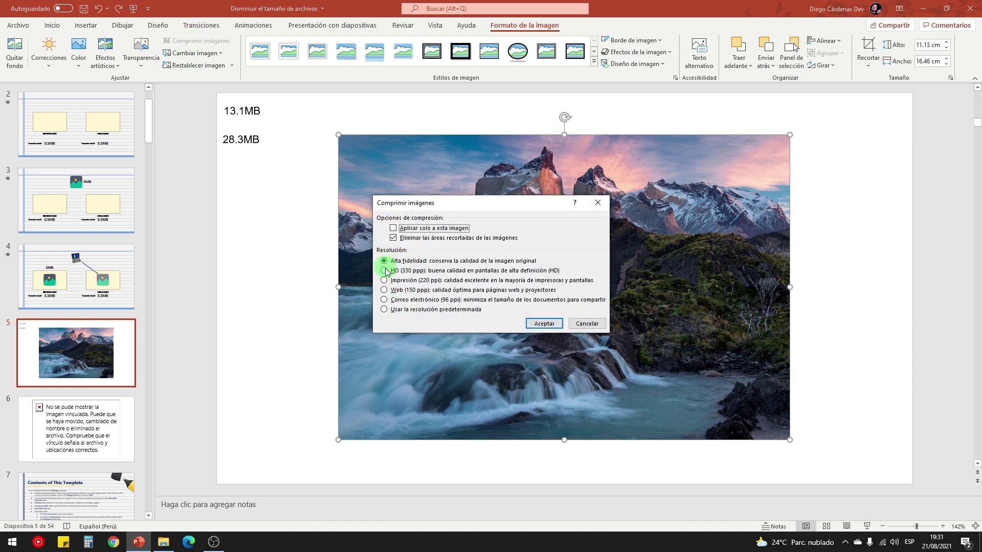
pyautogui.click(384, 301)
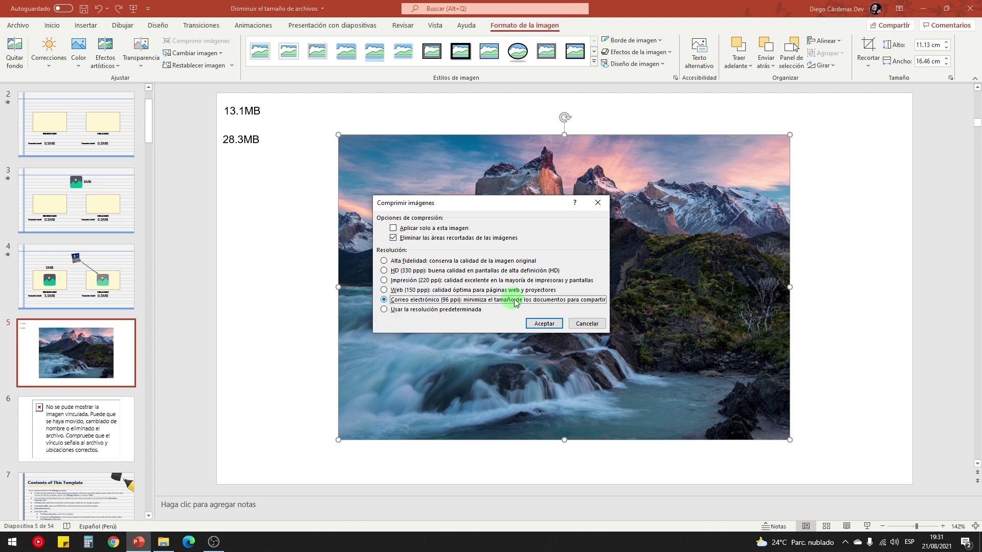
pyautogui.click(541, 321)
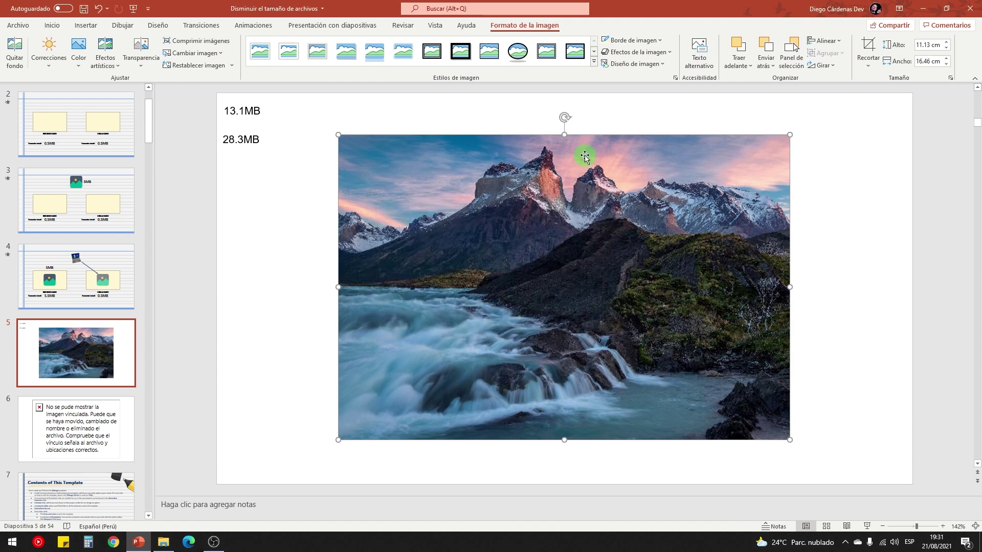
pyautogui.moveTo(790, 134); pyautogui.dragTo(854, 93)
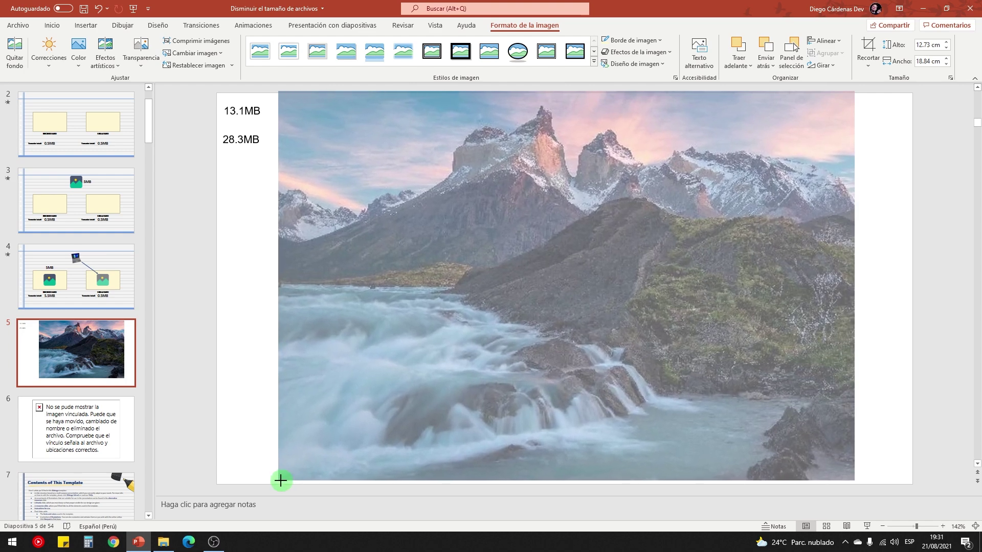
pyautogui.moveTo(340, 441); pyautogui.dragTo(280, 483)
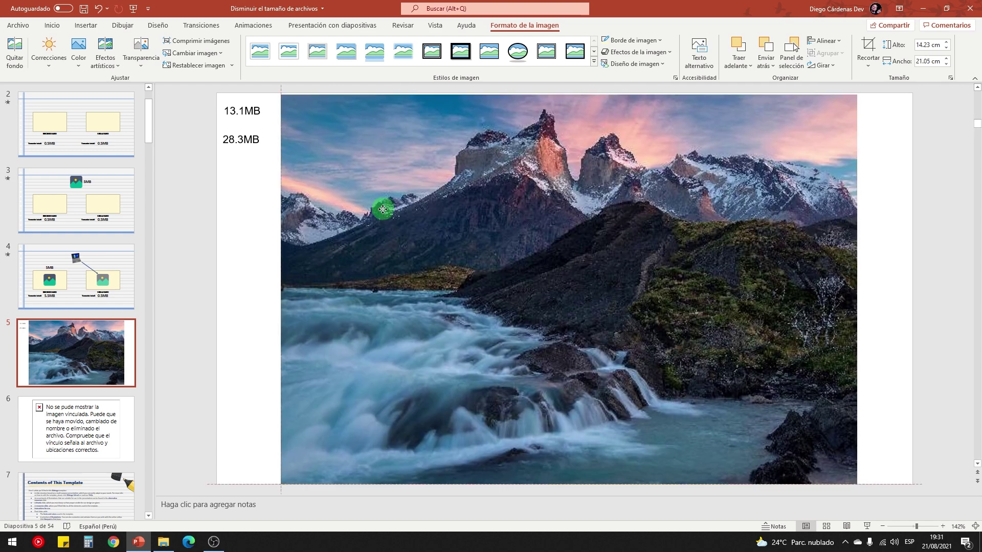
pyautogui.moveTo(383, 209); pyautogui.dragTo(385, 207)
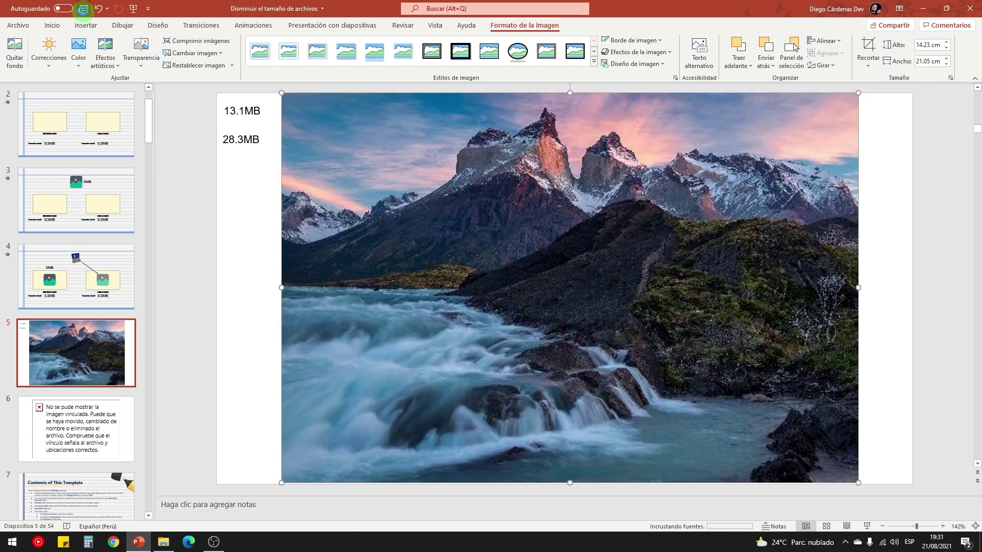
# - Check the file size in Información, now 12.5MB, and click into the 13.1MB note
pyautogui.click(18, 25)
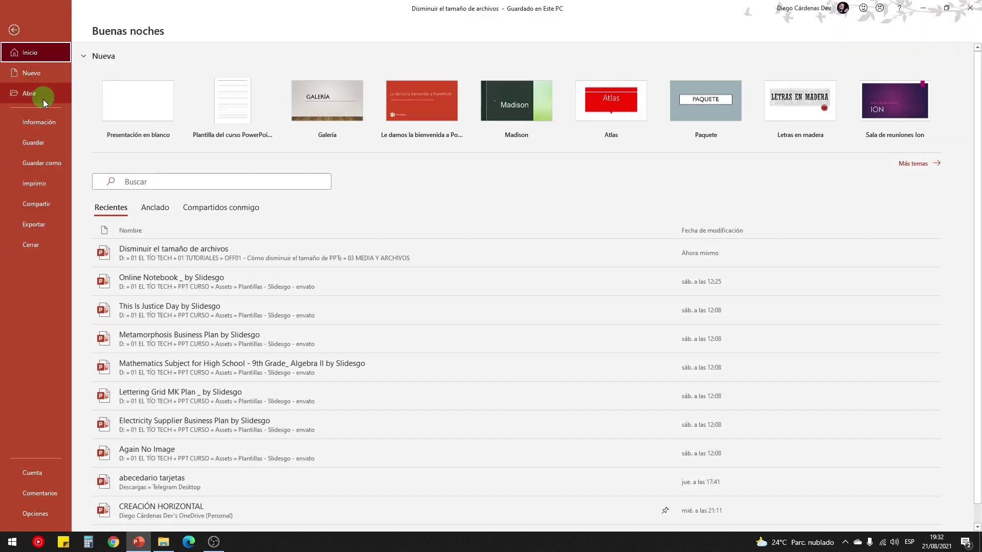
pyautogui.click(40, 122)
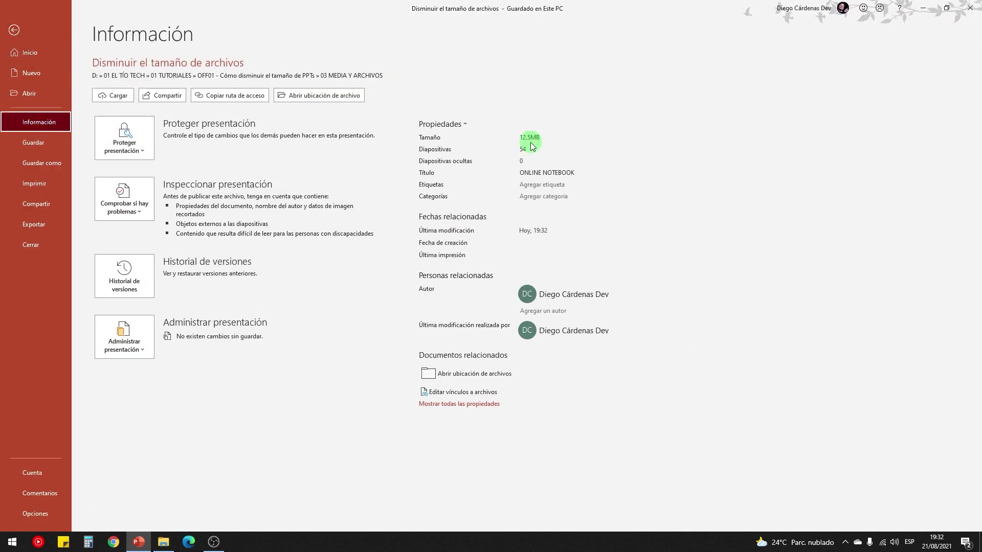
pyautogui.click(15, 30)
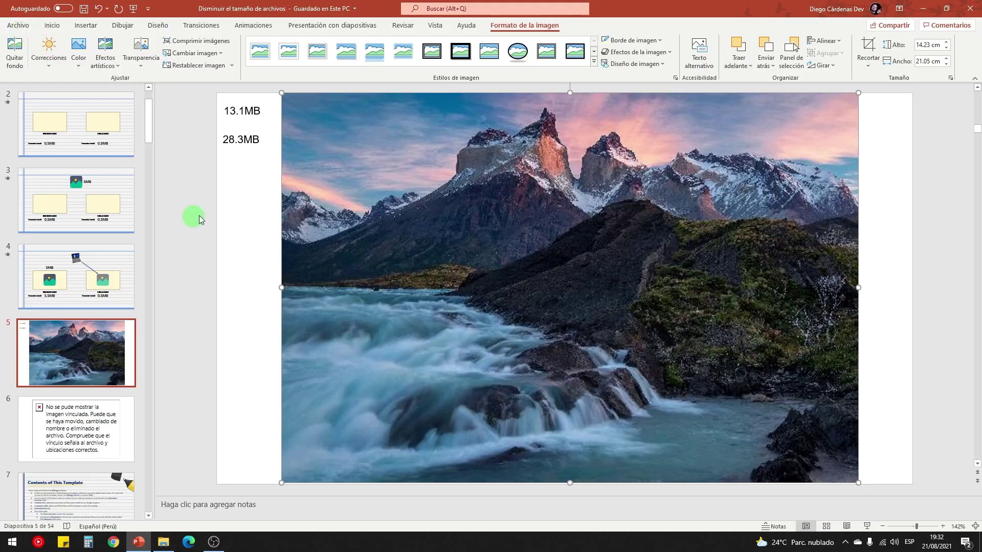
pyautogui.click(240, 111)
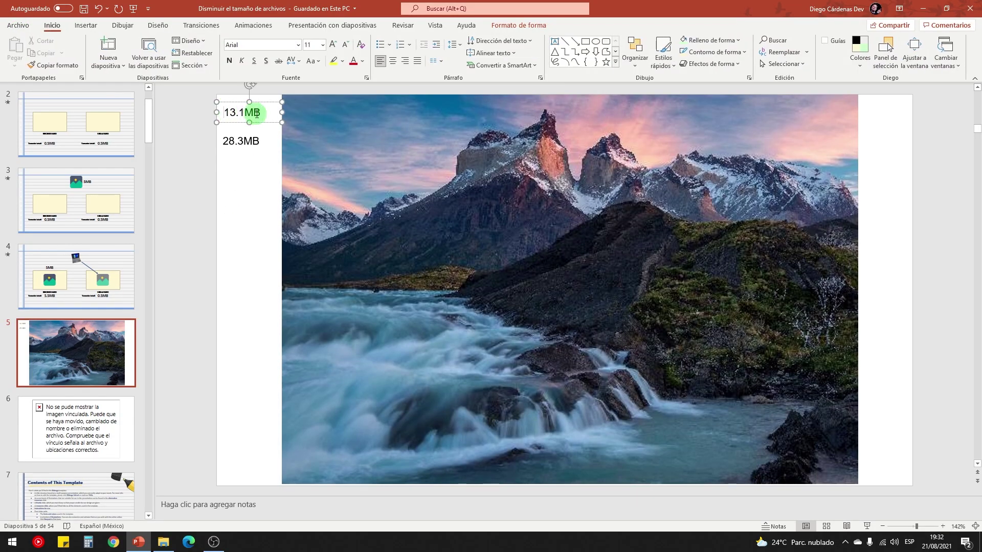
# - Select the 13.1MB value, then compress the pictures at 330 ppi HD
pyautogui.moveTo(257, 114); pyautogui.dragTo(223, 114)
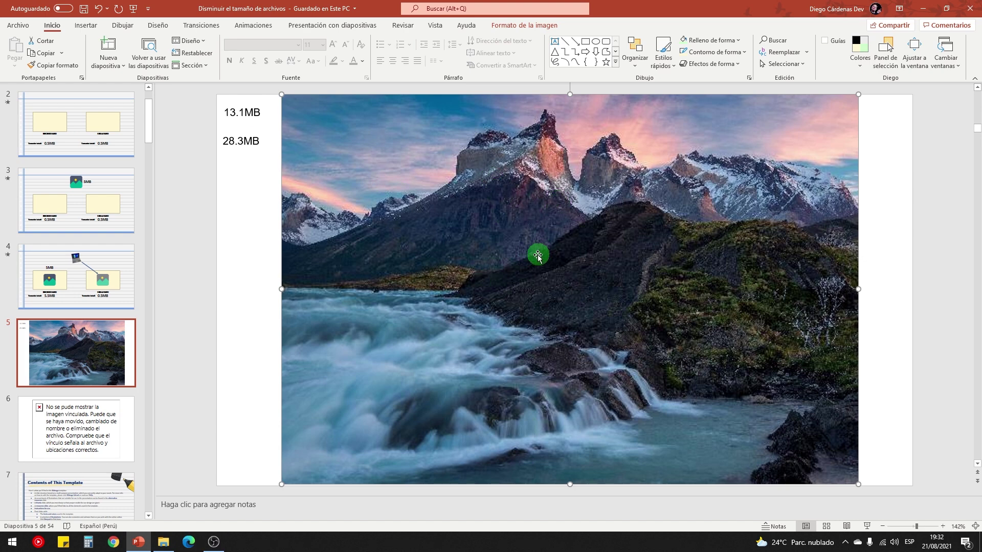
pyautogui.click(527, 26)
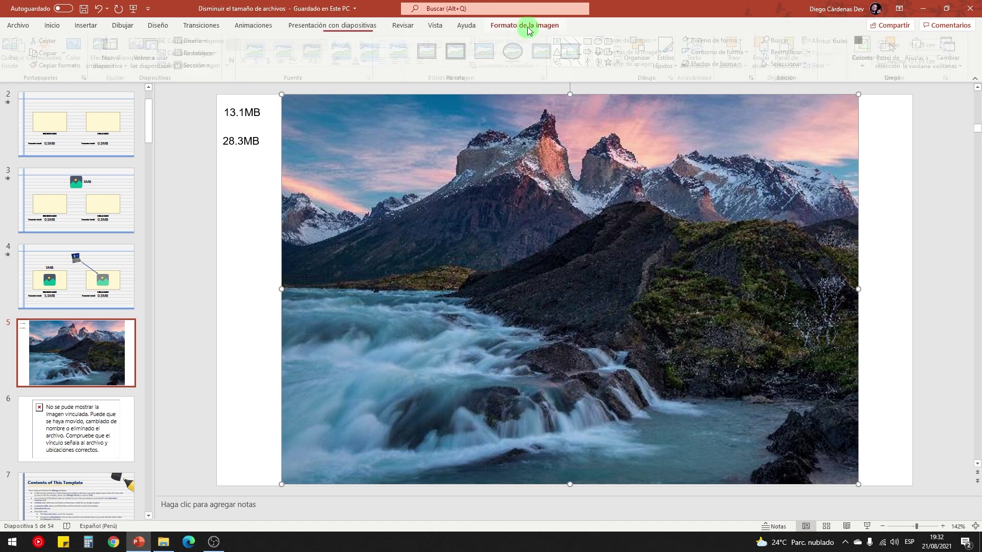
pyautogui.click(220, 41)
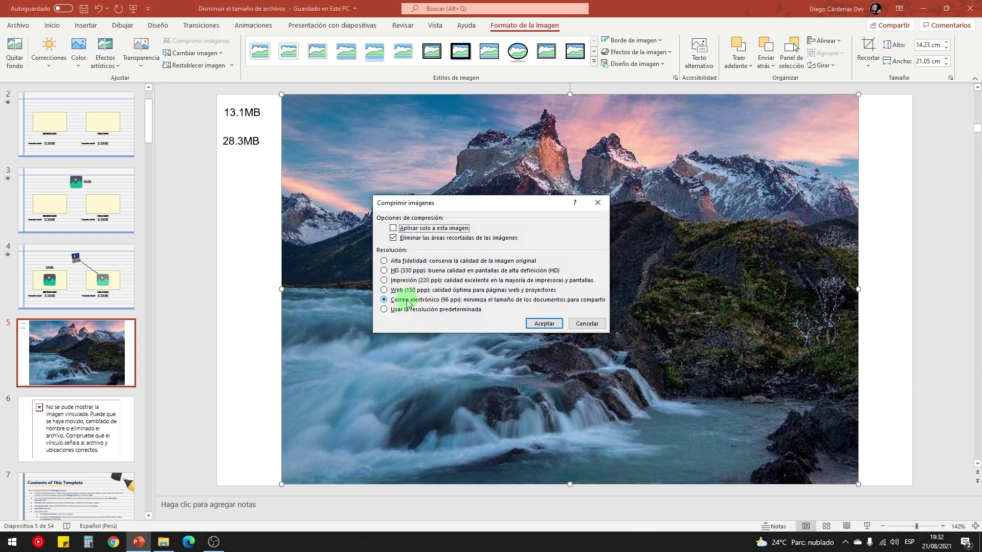
pyautogui.click(384, 271)
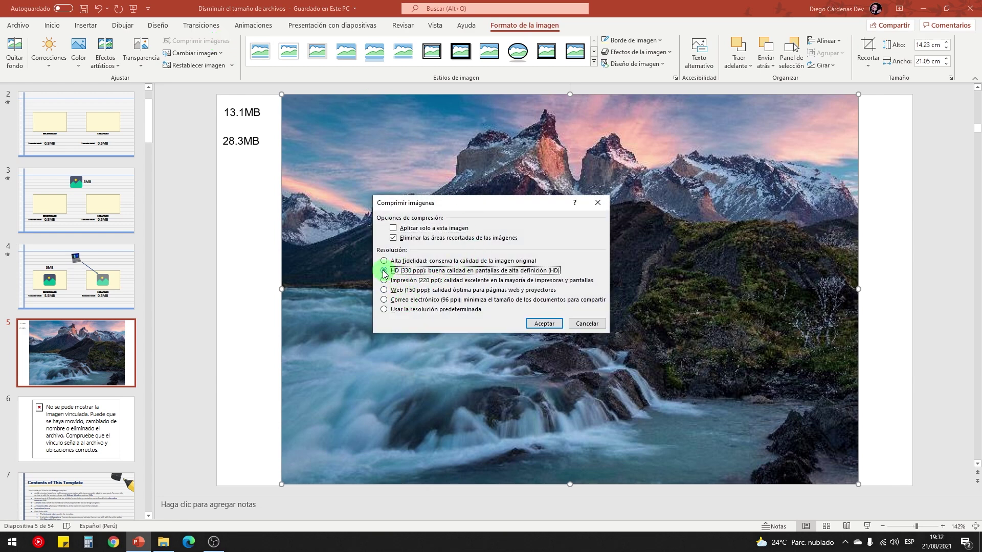
pyautogui.click(544, 324)
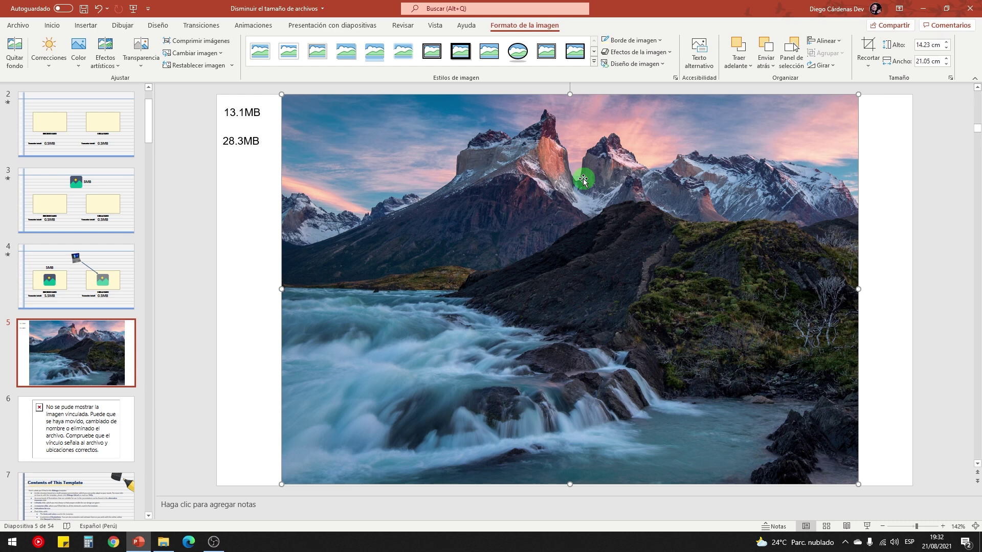
pyautogui.click(220, 199)
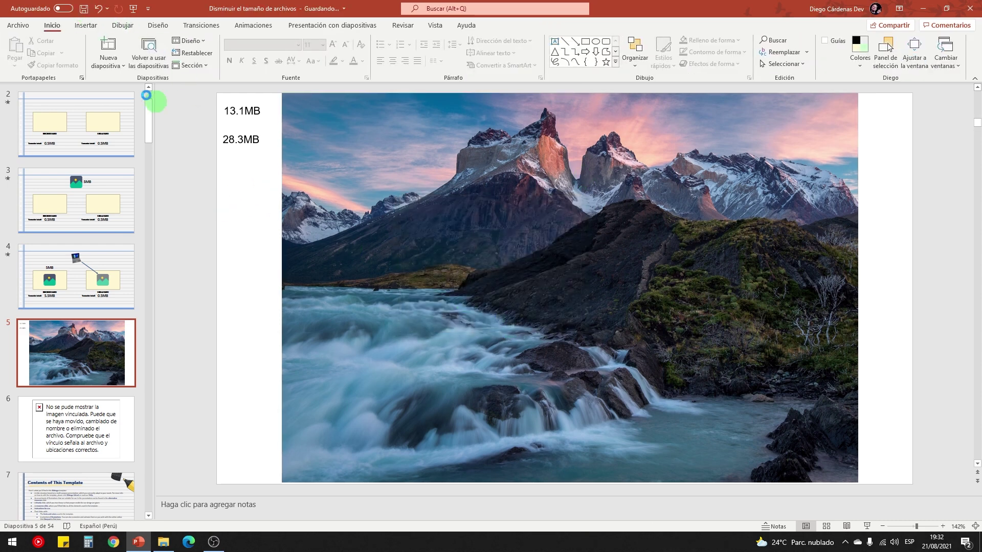
# - Recheck the file size in Información, then select the 28.3MB label text
pyautogui.click(19, 26)
pyautogui.click(42, 113)
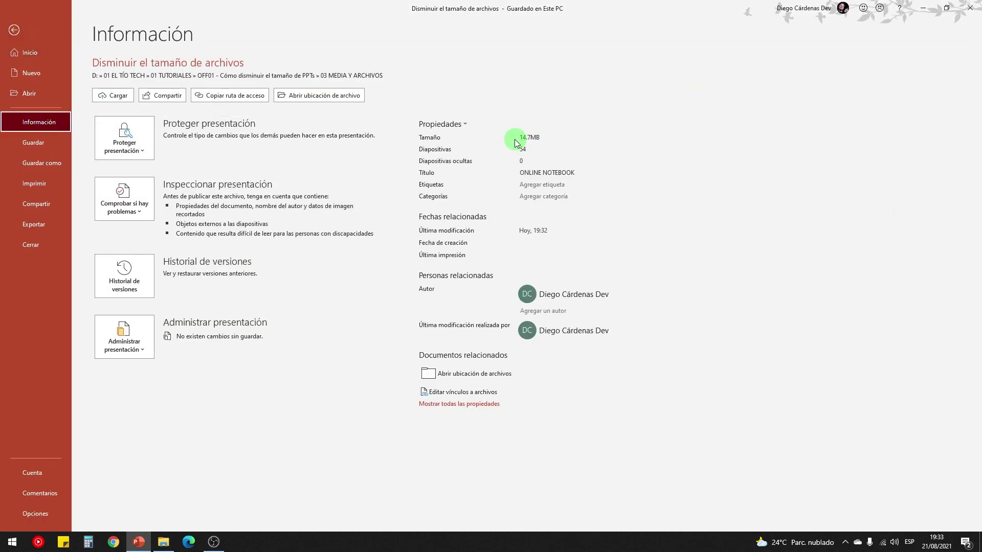
pyautogui.click(14, 30)
pyautogui.click(243, 140)
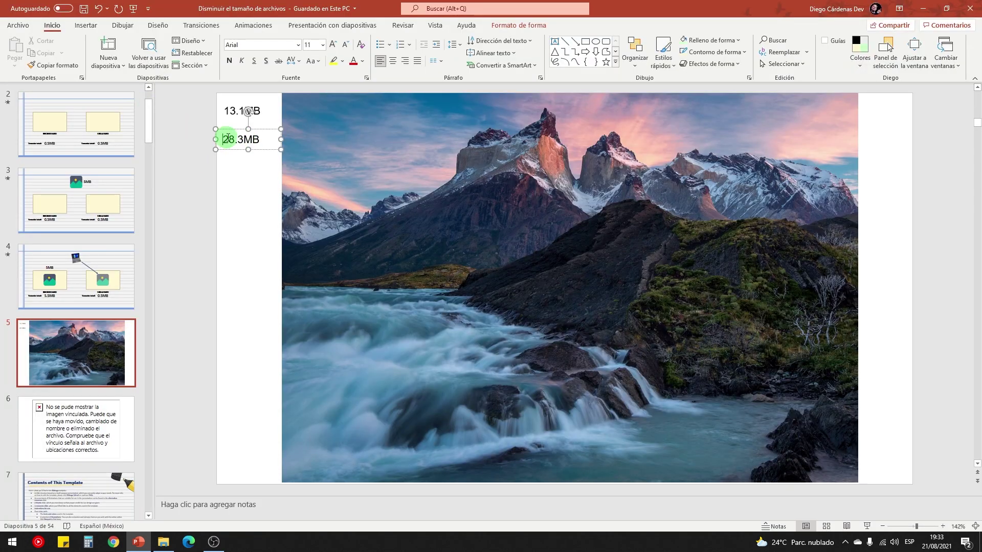
pyautogui.doubleClick(227, 139)
pyautogui.click(269, 186)
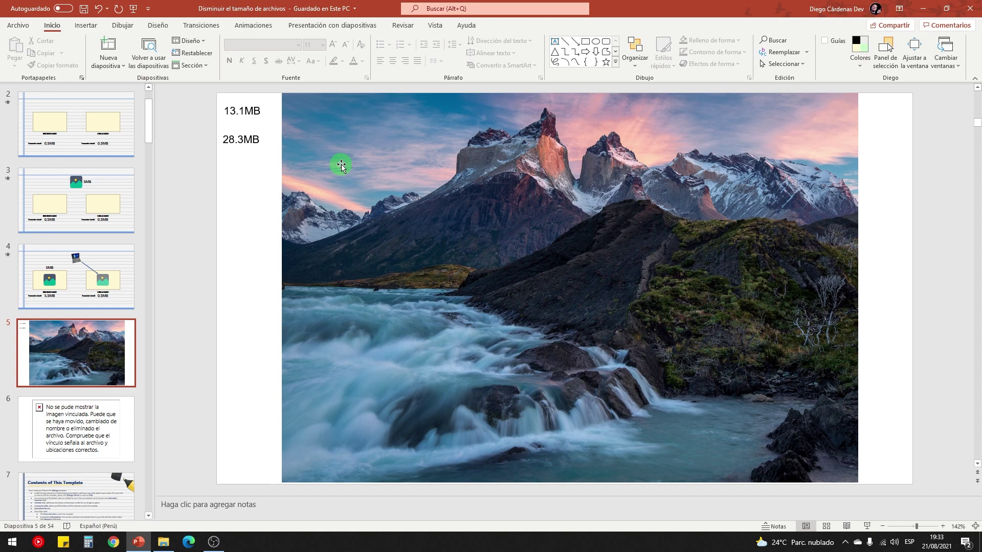
# - Open Comprimir imágenes for the mountain picture and cancel without applying
pyautogui.click(395, 175)
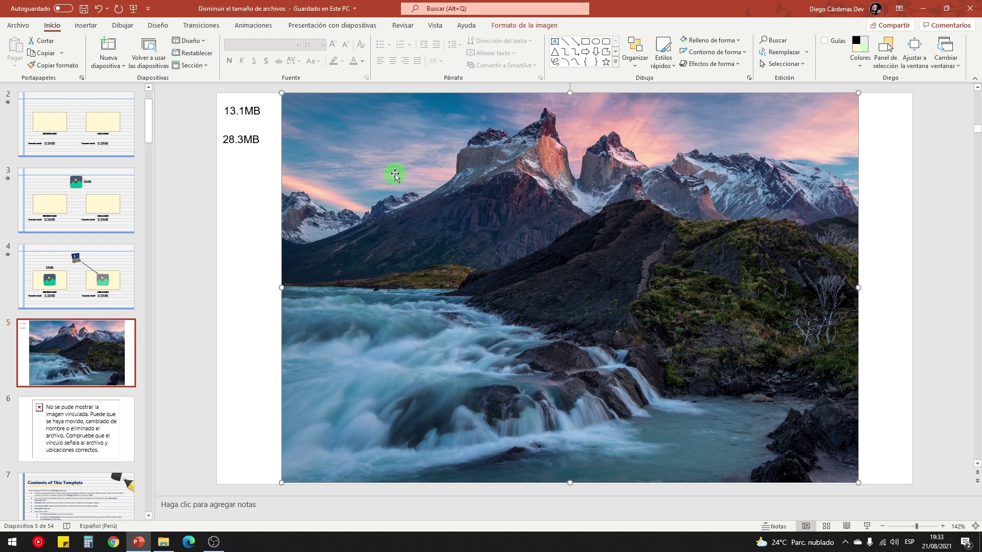
pyautogui.click(524, 25)
pyautogui.click(199, 41)
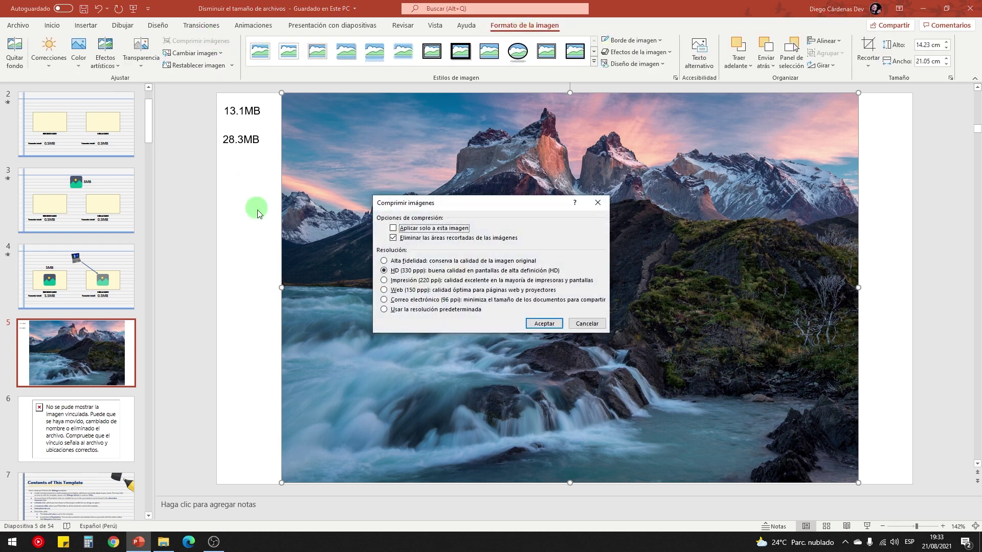
pyautogui.moveTo(450, 202); pyautogui.dragTo(463, 201)
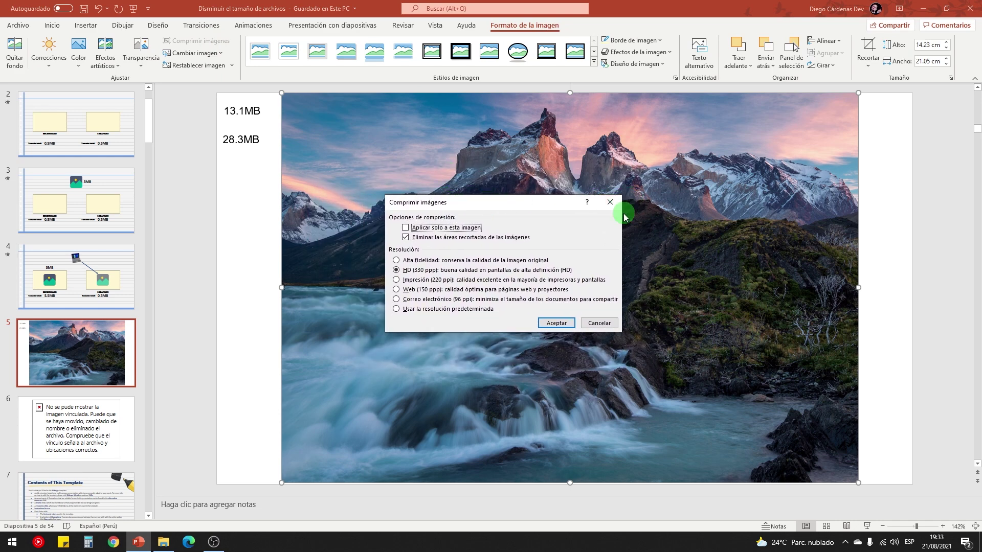
pyautogui.click(610, 202)
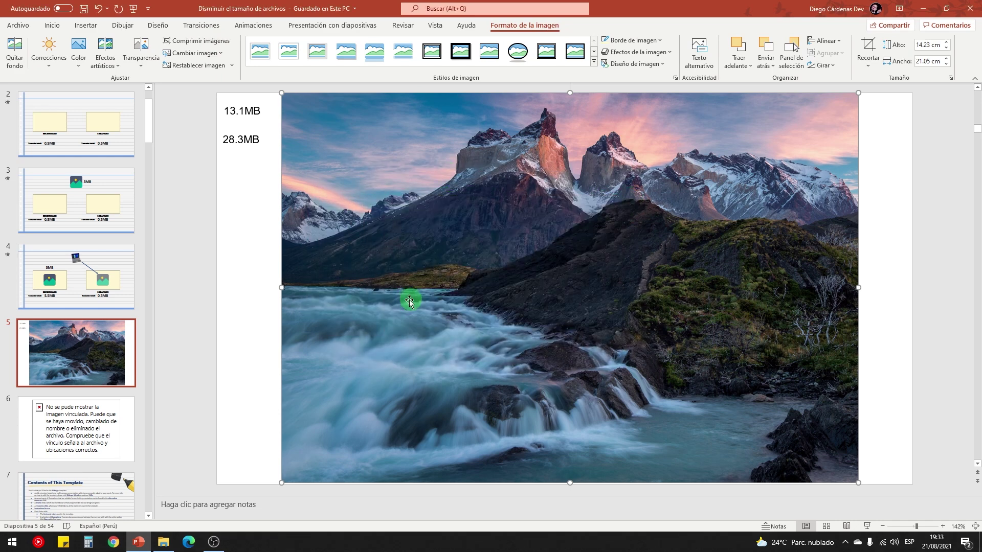
# - Go to slide 4 and select all objects of the INCRUSTADO card
pyautogui.click(272, 96)
pyautogui.click(76, 283)
pyautogui.moveTo(248, 200); pyautogui.dragTo(511, 468)
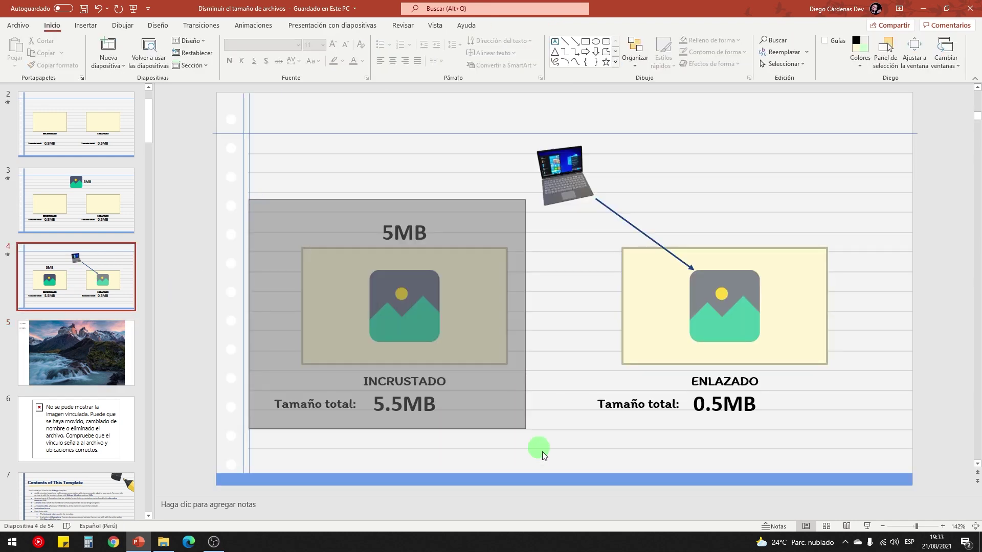
# - Open slide 6 and select its broken linked image
pyautogui.click(82, 424)
pyautogui.moveTo(271, 105)
pyautogui.mouseDown()
pyautogui.moveTo(733, 370)
pyautogui.moveTo(885, 487)
pyautogui.mouseUp()
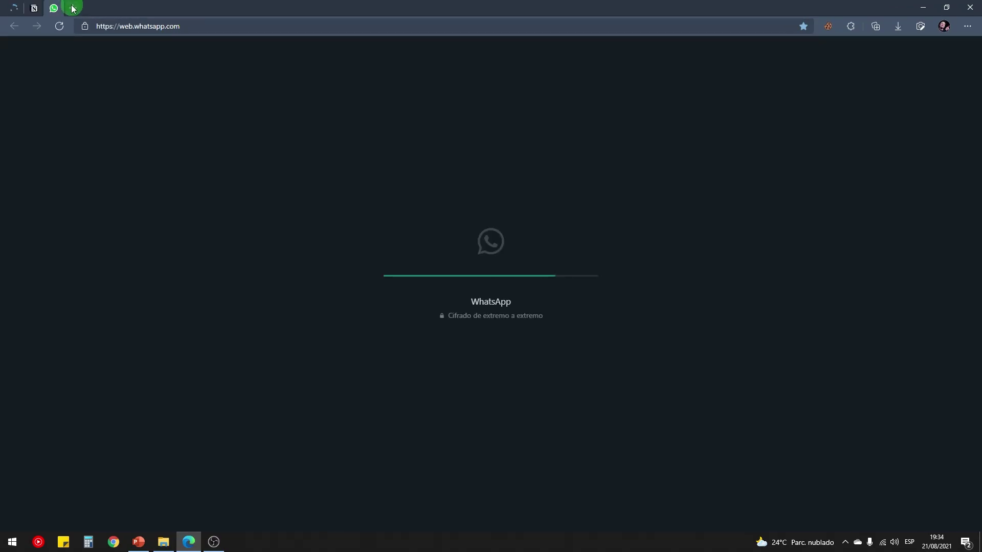
# - Search YouTube for 'el tio' in a new tab and open the Excel basic course video
pyautogui.click(72, 8)
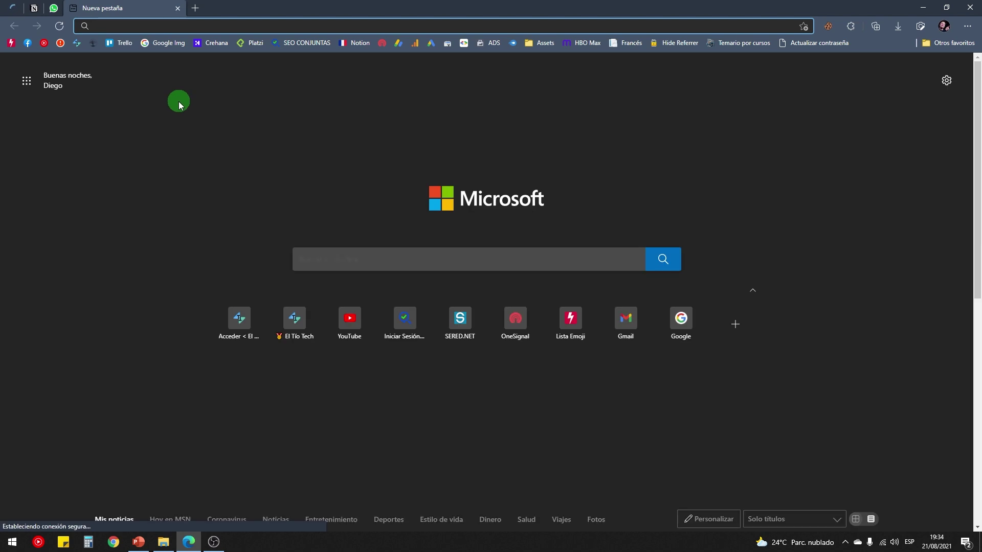
pyautogui.write('youtube.com')
pyautogui.press('Tab')
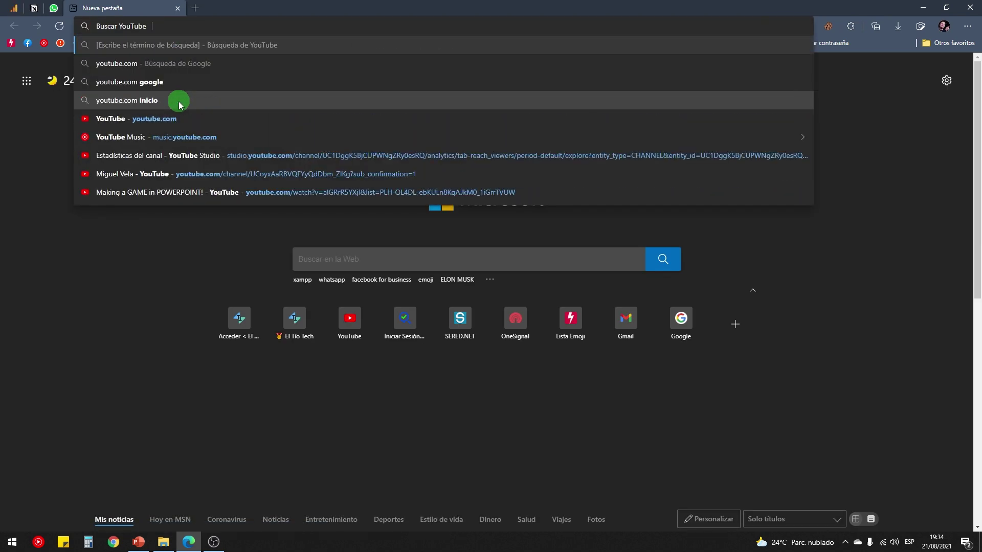
pyautogui.write('el tio')
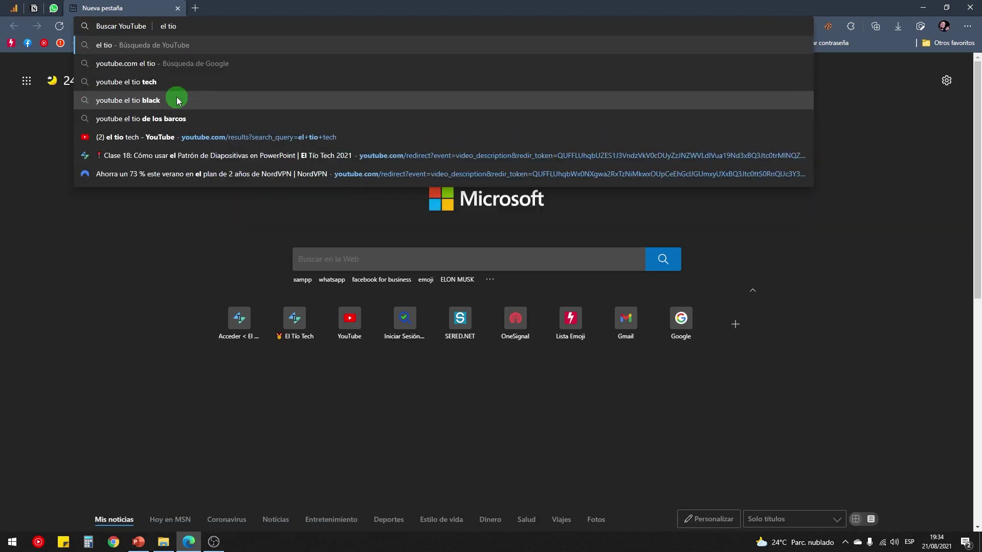
pyautogui.click(179, 83)
pyautogui.scroll(-3, 85, 212)
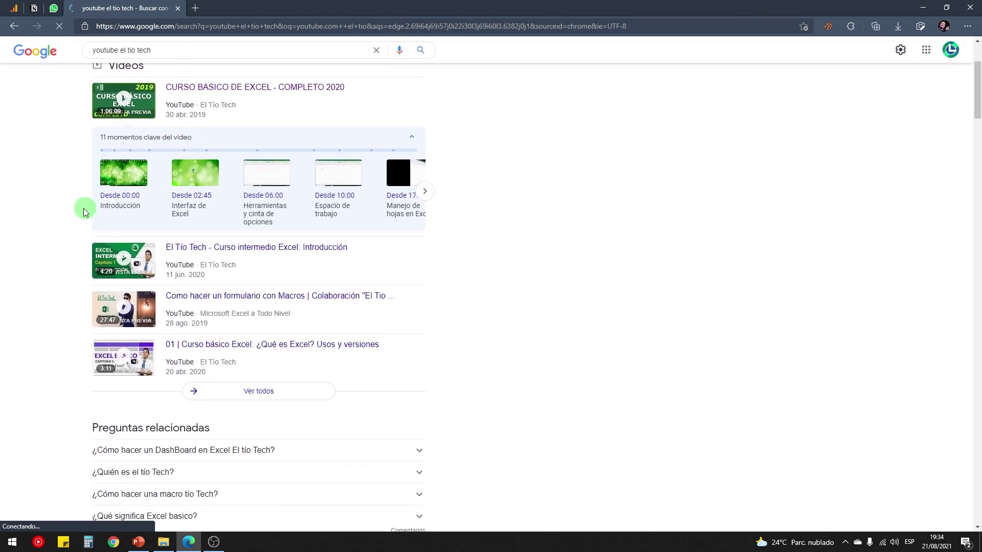
pyautogui.scroll(2, 154, 204)
pyautogui.click(251, 205)
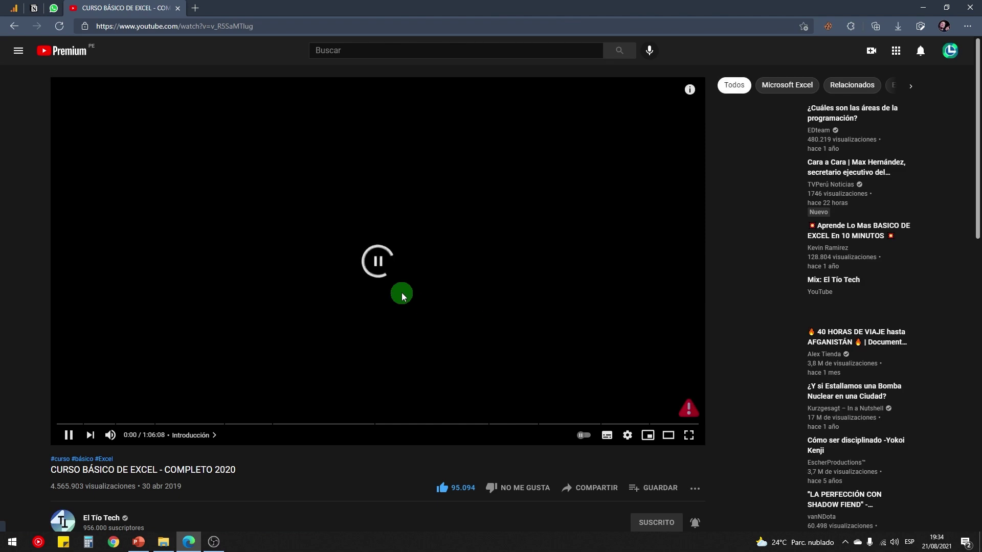
# - Copy the CURSO BÁSICO DE EXCEL - COMPLETO 2020 video's share link and return to PowerPoint
pyautogui.scroll(-2, 403, 295)
pyautogui.click(583, 413)
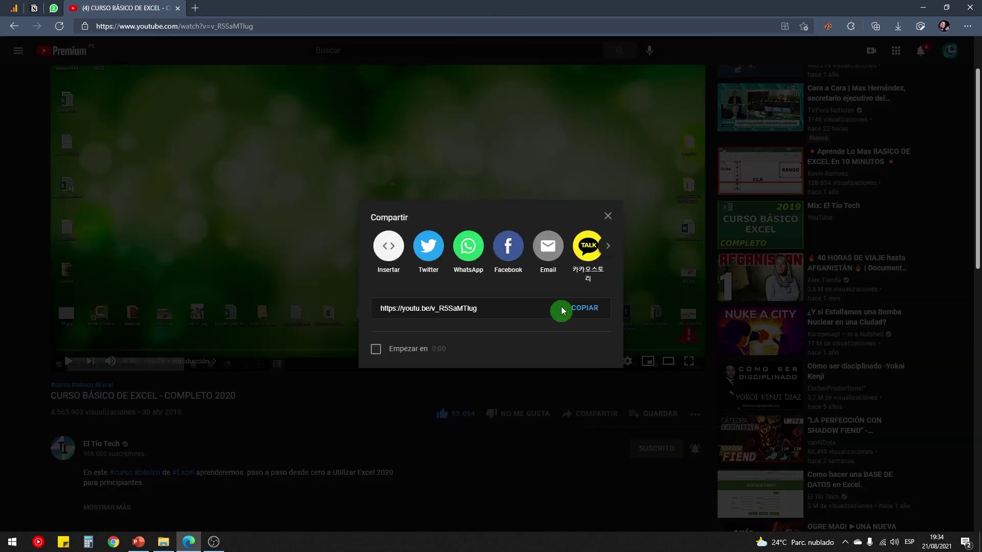
pyautogui.click(583, 308)
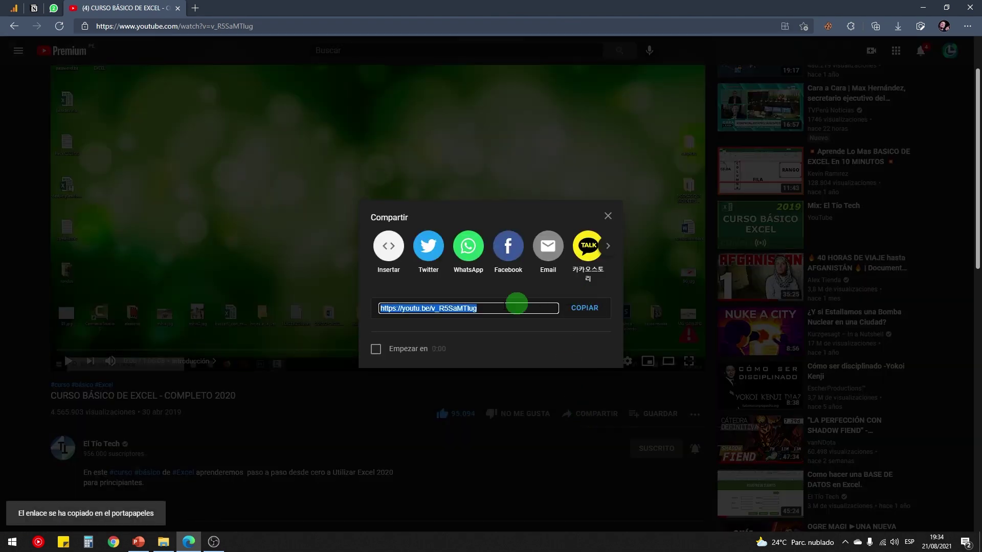
pyautogui.click(139, 541)
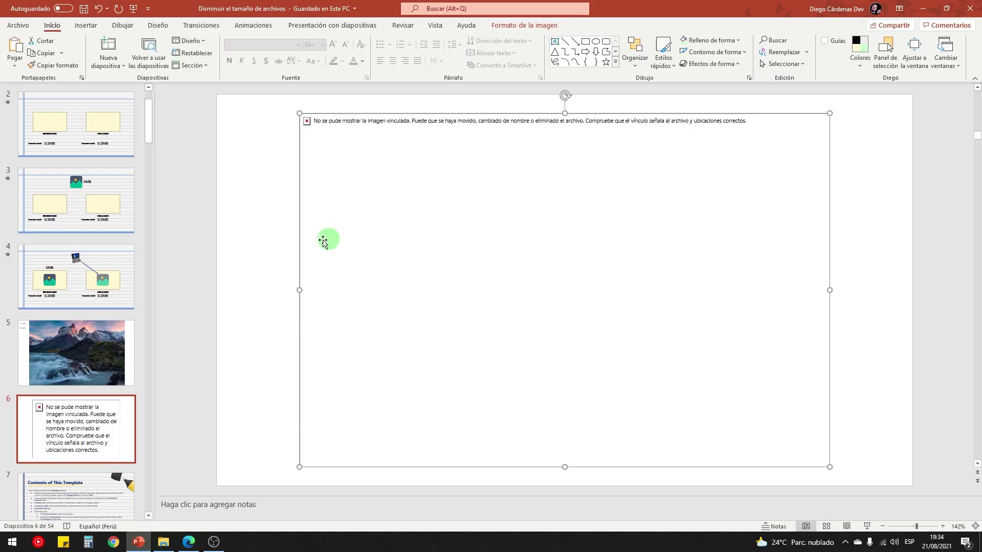
# - Add a blank slide 7 and insert the YouTube video as an online video
pyautogui.click(109, 63)
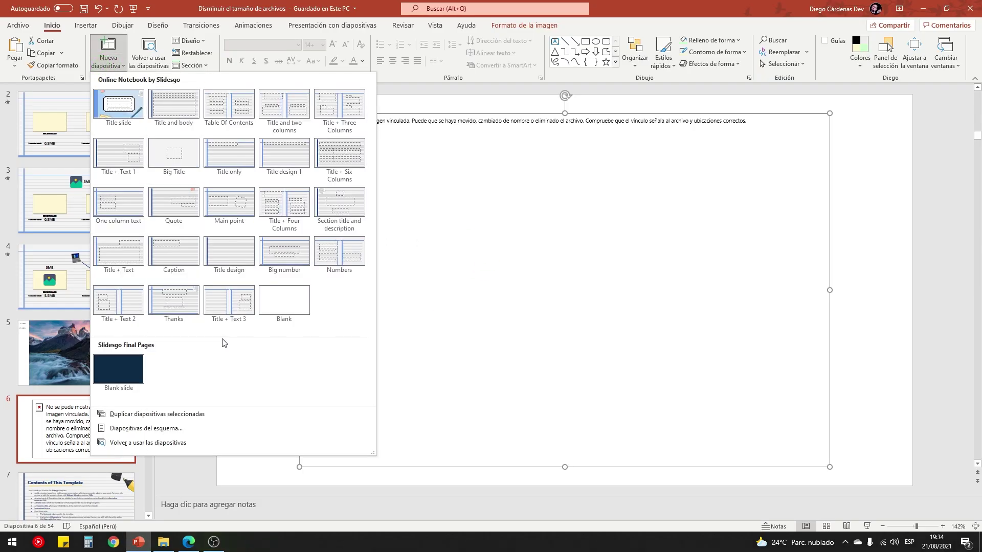
pyautogui.click(283, 300)
pyautogui.click(86, 26)
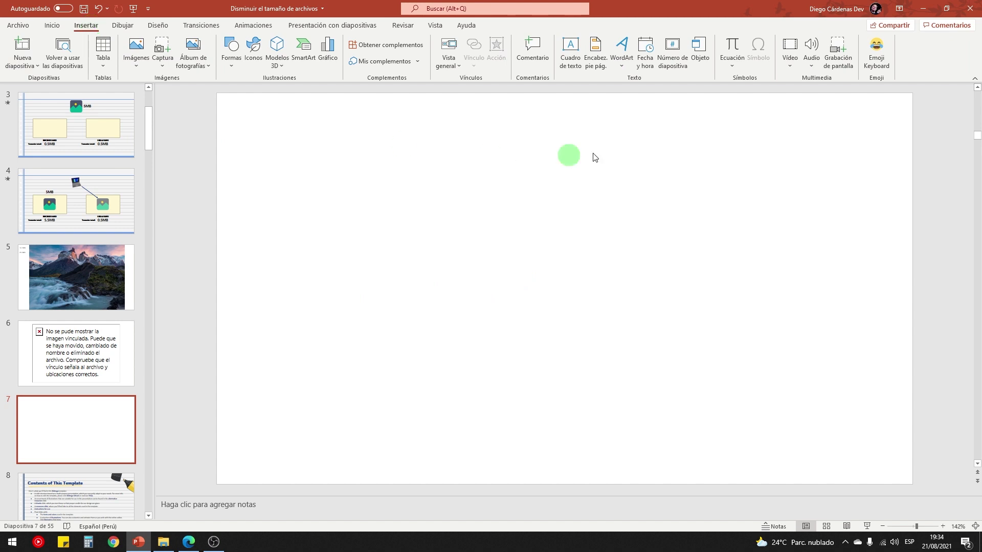
pyautogui.click(790, 54)
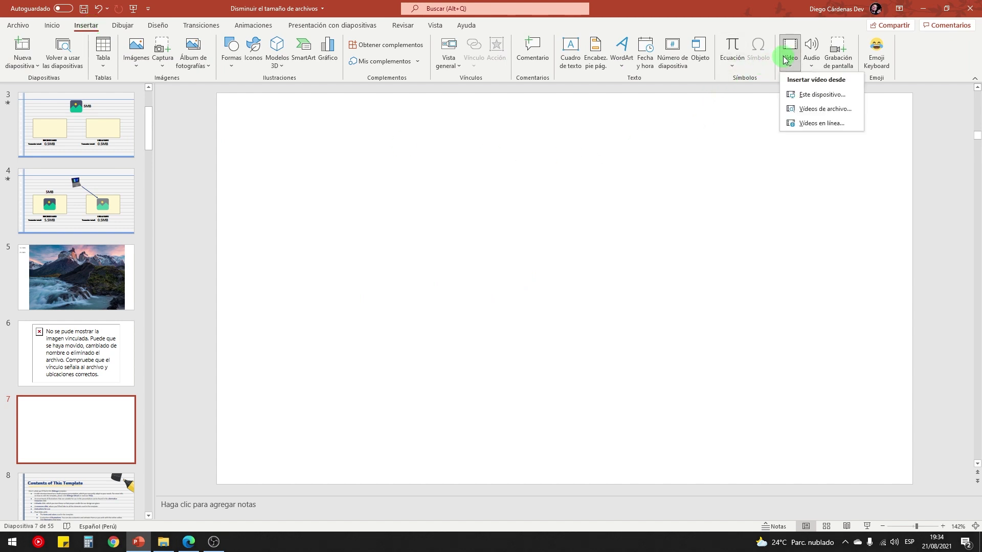
pyautogui.click(805, 123)
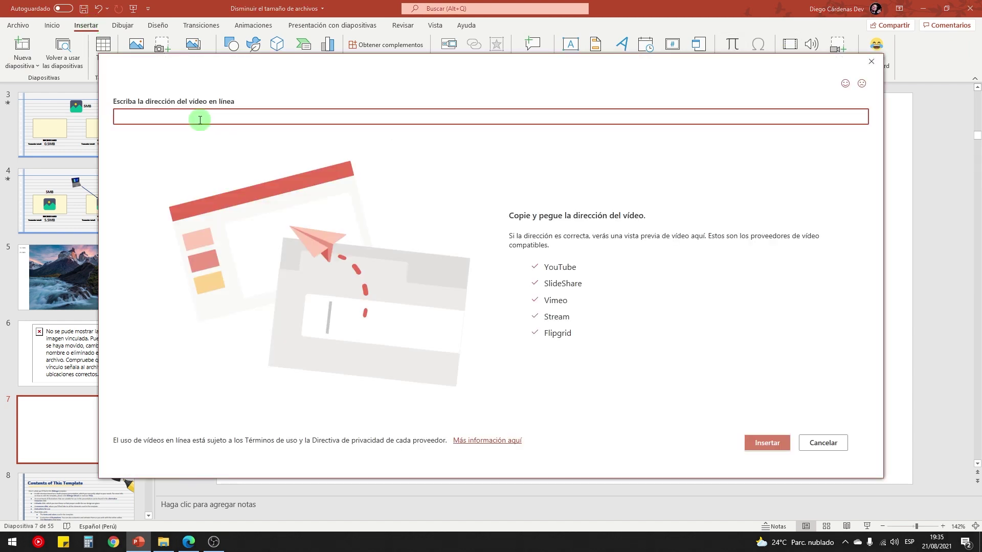
pyautogui.click(770, 448)
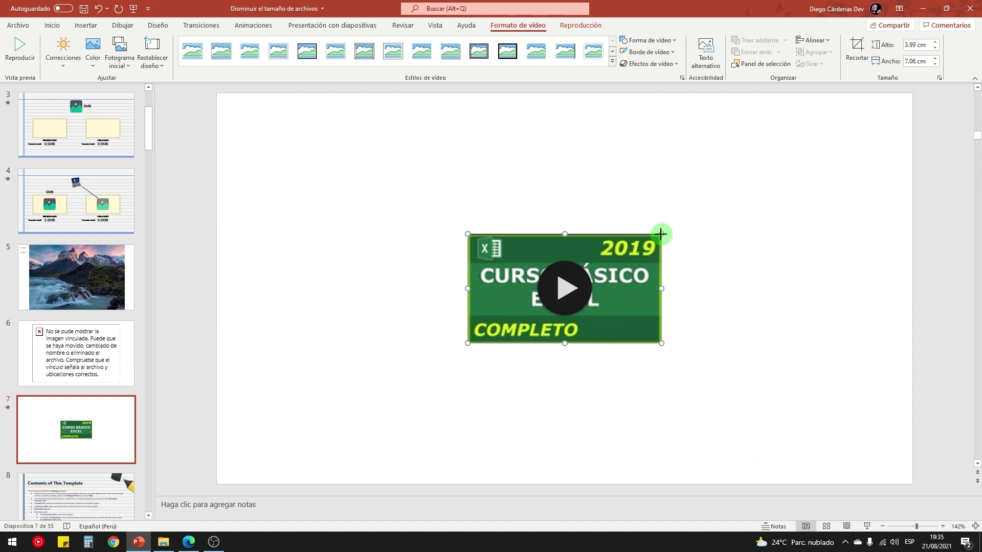
# - Enlarge the video to 7.83 × 13.86 cm, centre it, and close YouTube's share window
pyautogui.moveTo(660, 234); pyautogui.dragTo(846, 129)
pyautogui.moveTo(754, 173)
pyautogui.mouseDown()
pyautogui.moveTo(675, 197)
pyautogui.moveTo(661, 225)
pyautogui.mouseUp()
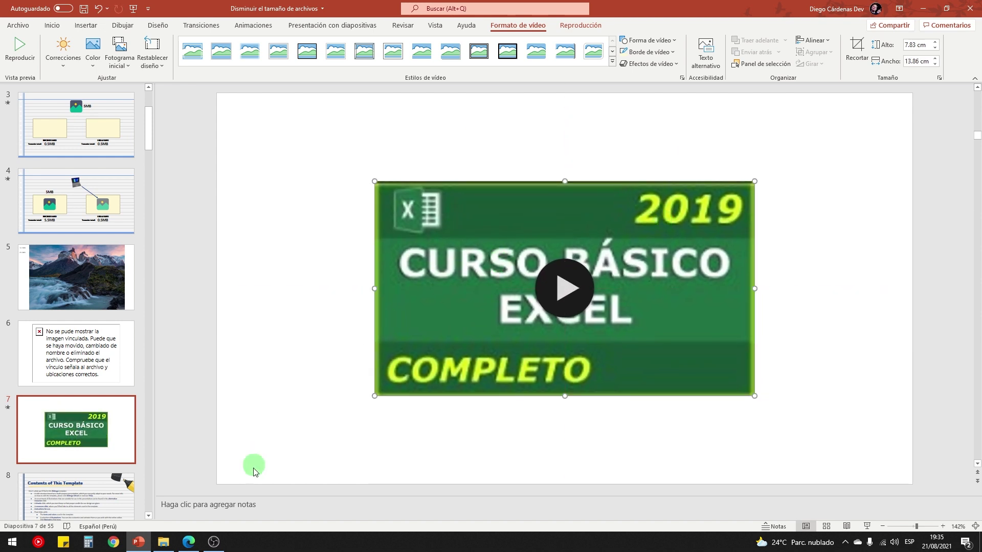
pyautogui.click(188, 542)
pyautogui.click(608, 213)
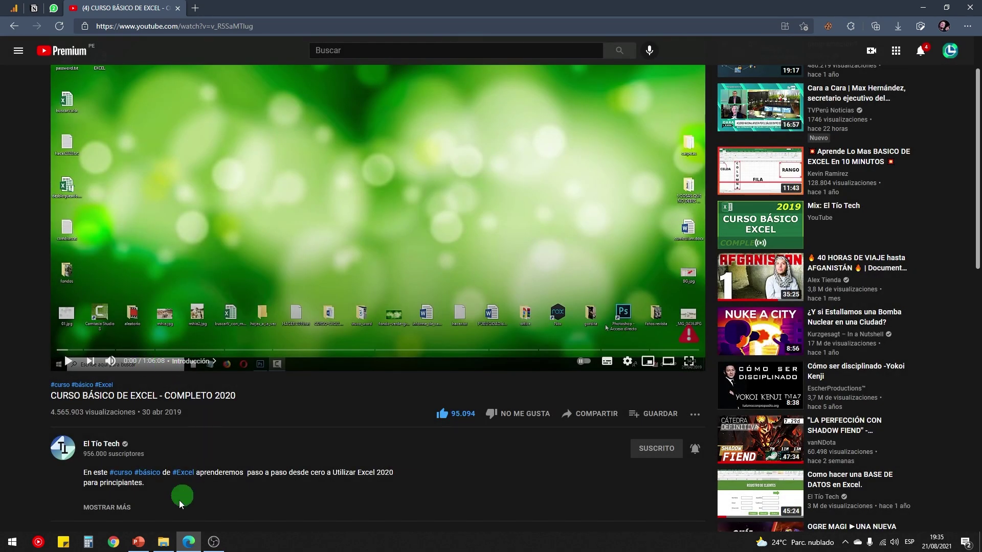
pyautogui.click(139, 541)
pyautogui.moveTo(322, 147); pyautogui.dragTo(840, 443)
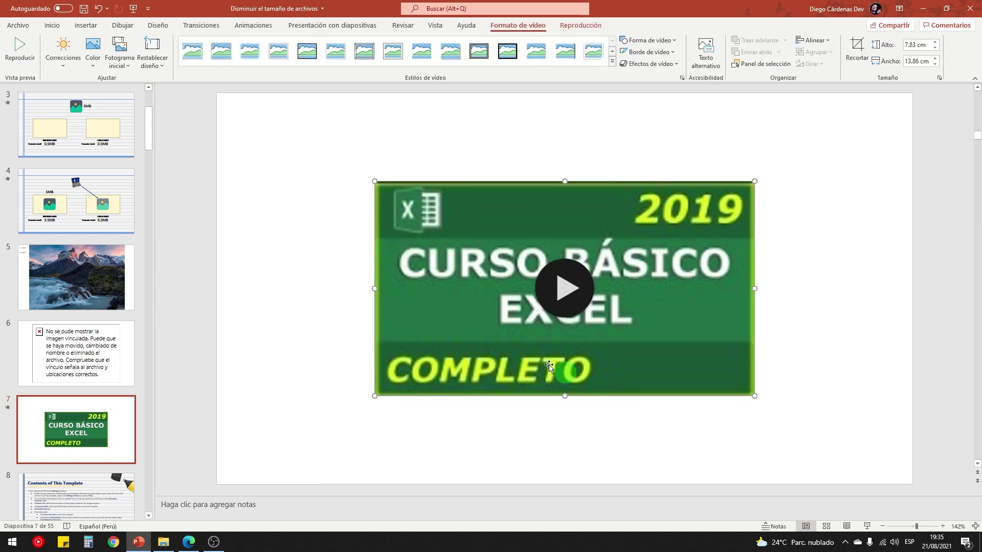
# - Check the Insertar > Vídeo options without inserting anything, then select the video on slide 7
pyautogui.click(85, 25)
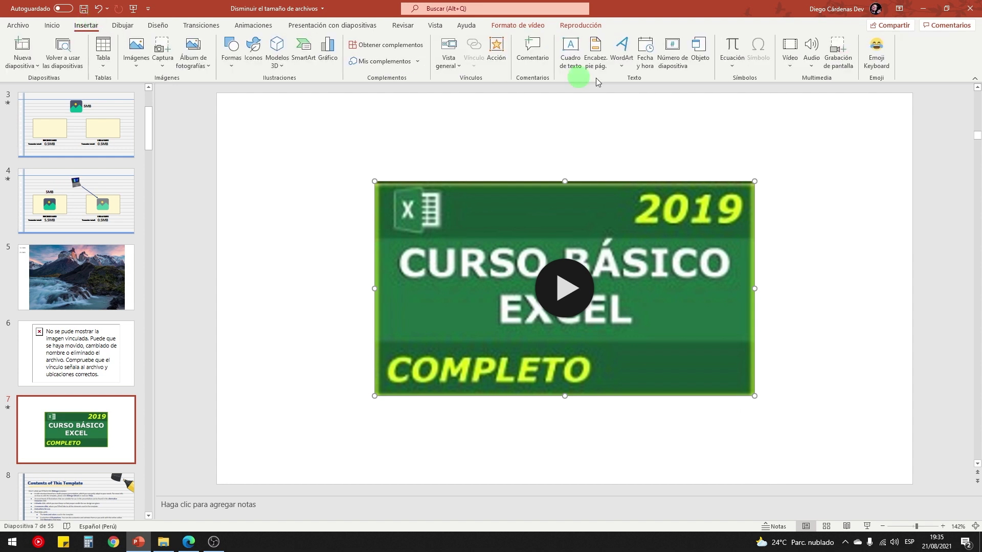
pyautogui.click(788, 65)
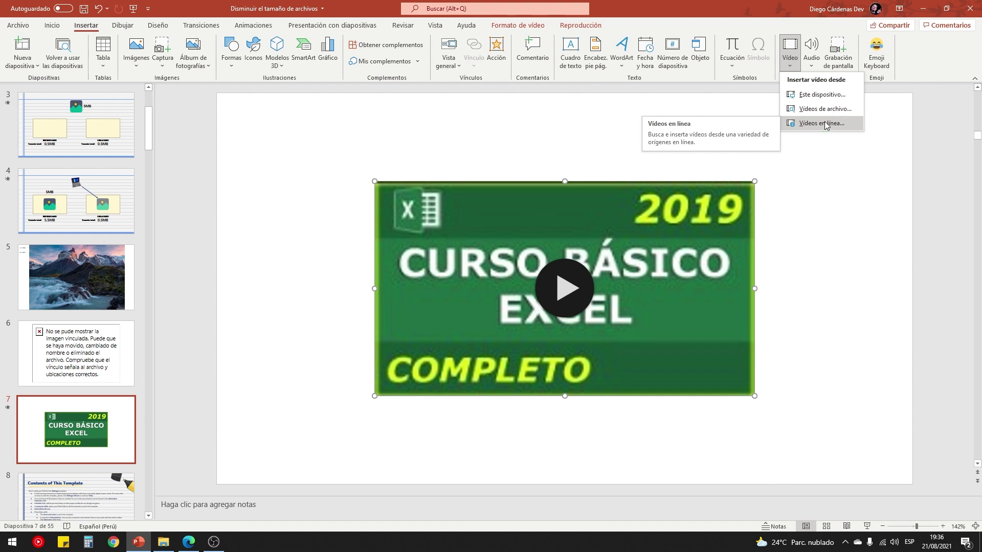
pyautogui.click(826, 162)
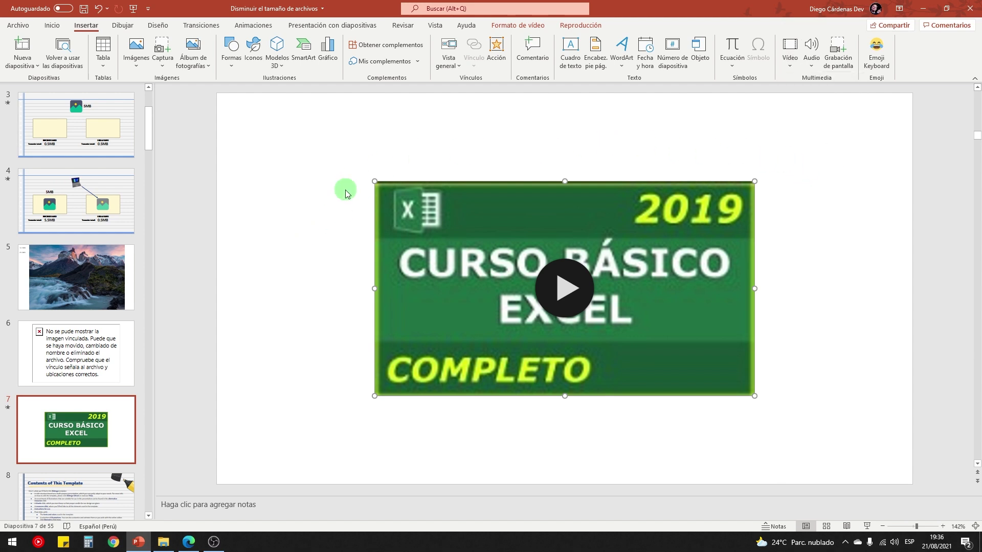
pyautogui.moveTo(333, 160); pyautogui.dragTo(816, 429)
# - Return to slide 6, select its broken linked image, and bring up the 03 Fondos de pantalla folder
pyautogui.click(110, 342)
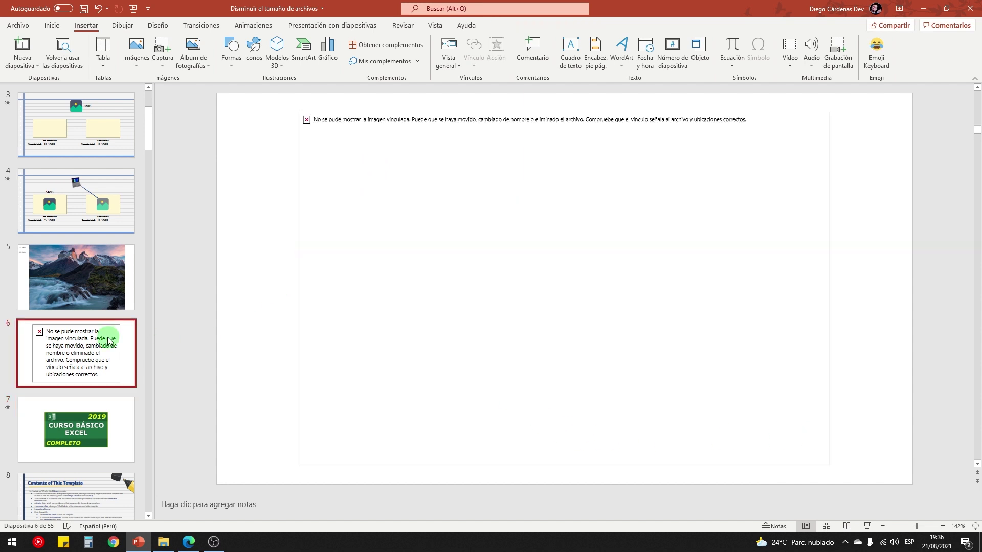
pyautogui.moveTo(282, 104); pyautogui.dragTo(917, 507)
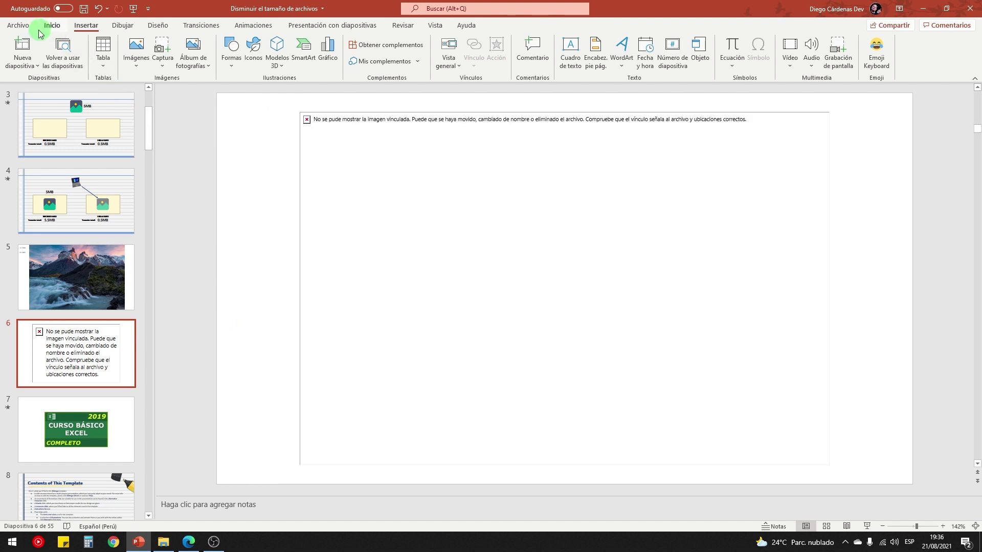
pyautogui.click(170, 539)
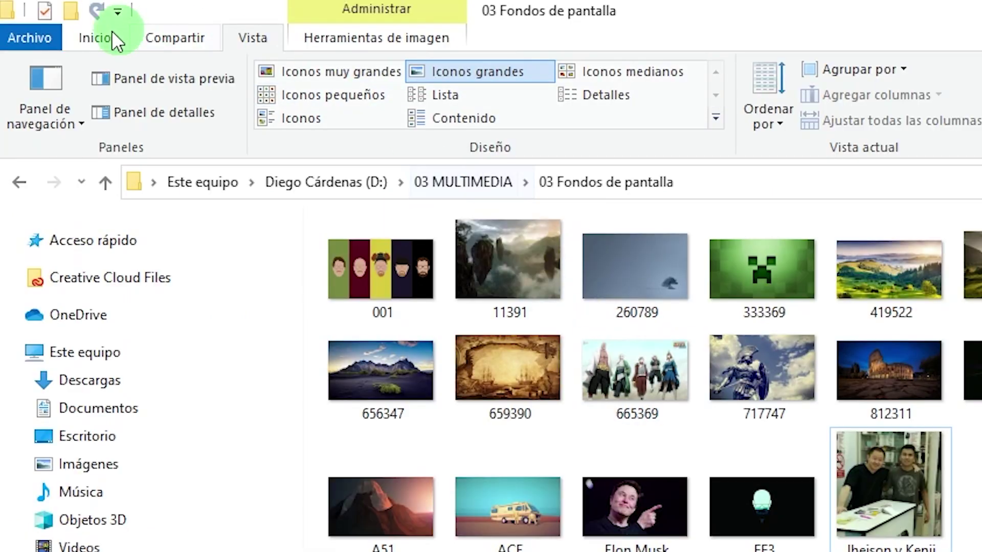
# - Name the new folder 'Presentación enlazada', move photo 564931 into it, and open it
pyautogui.click(33, 6)
pyautogui.write('Pres')
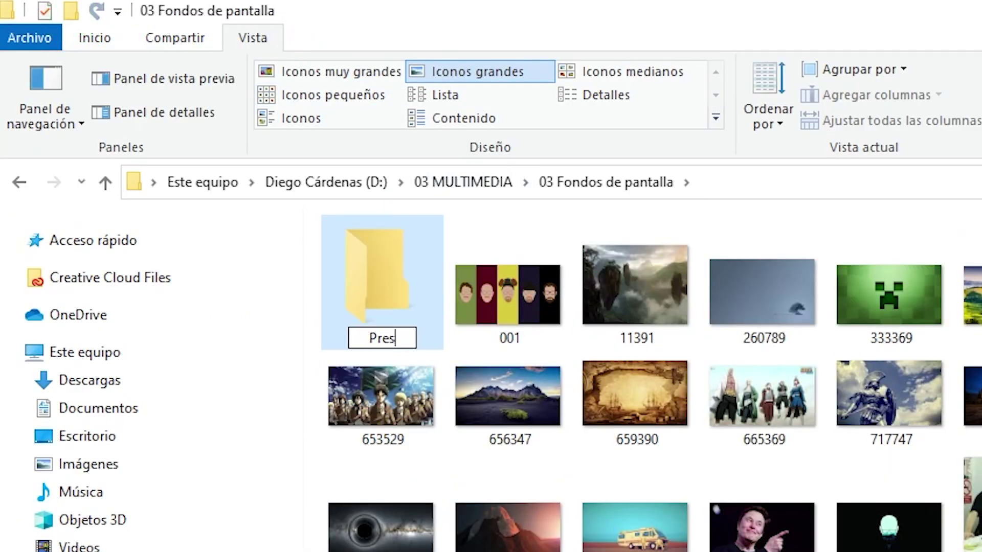
pyautogui.write('entación')
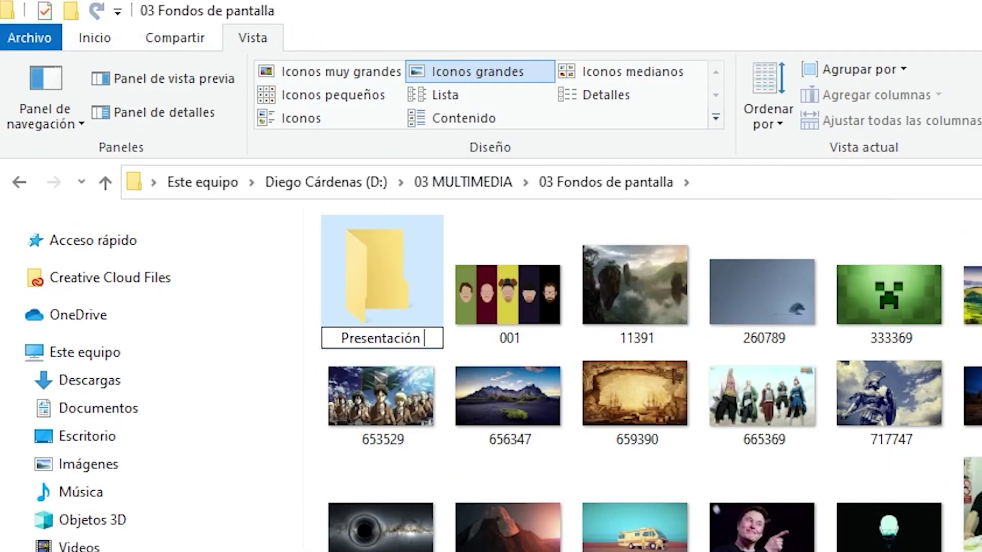
pyautogui.write(' enlazada')
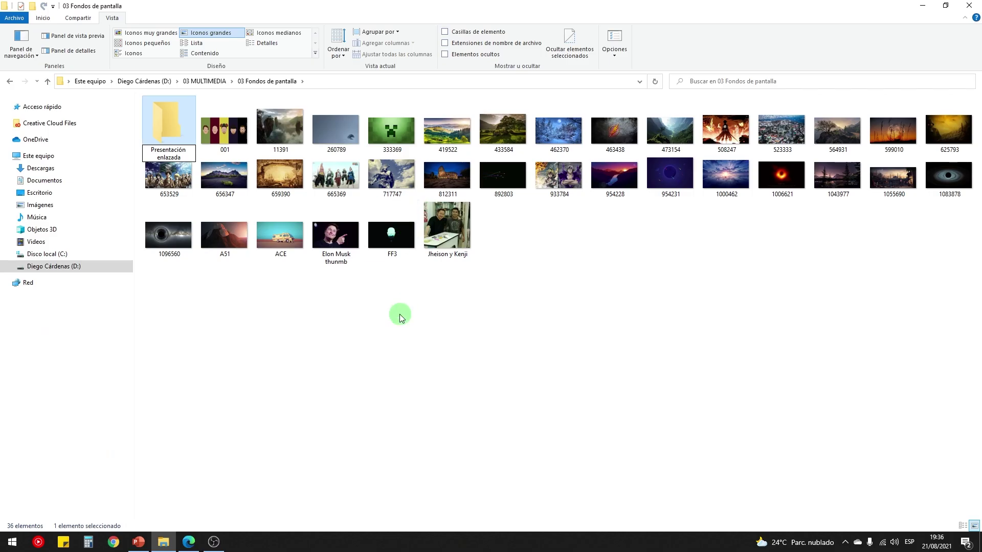
pyautogui.click(400, 314)
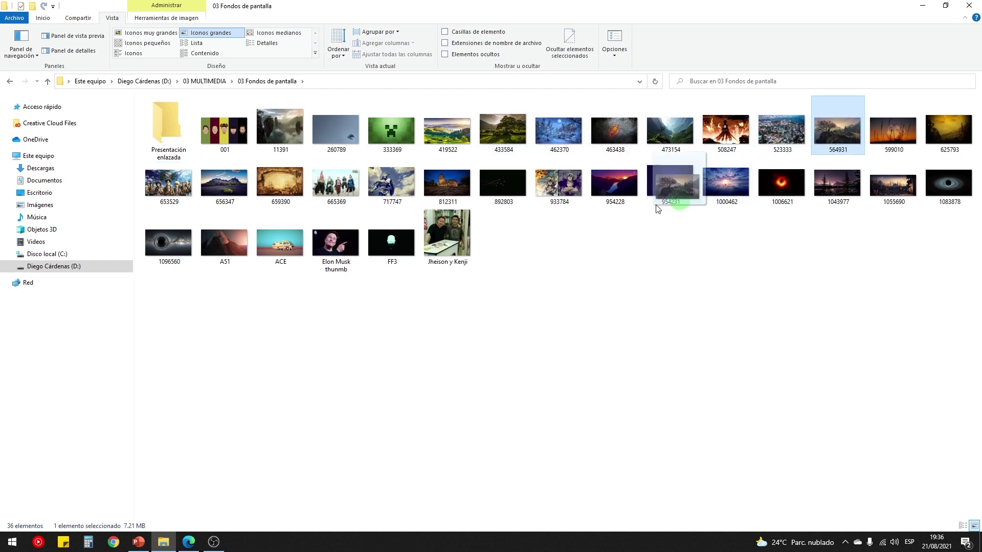
pyautogui.moveTo(827, 141); pyautogui.dragTo(168, 135)
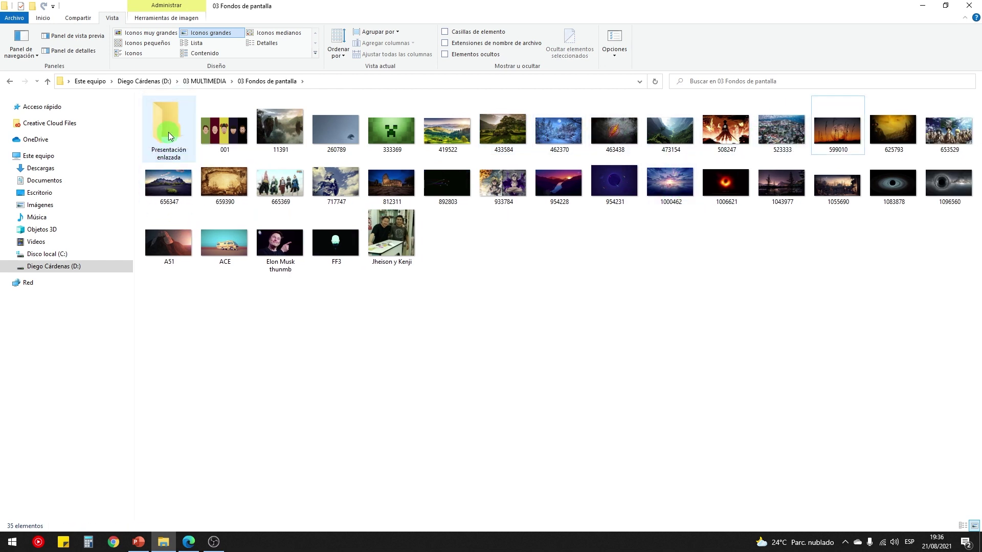
pyautogui.doubleClick(170, 129)
# - Create a new PowerPoint presentation with the default name in this folder and open it
pyautogui.rightClick(222, 138)
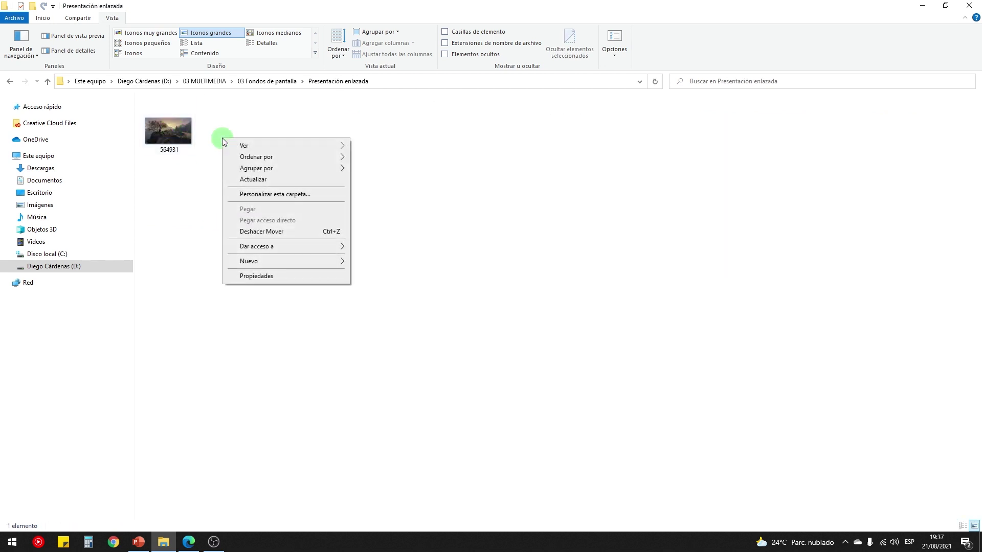
pyautogui.moveTo(286, 261)
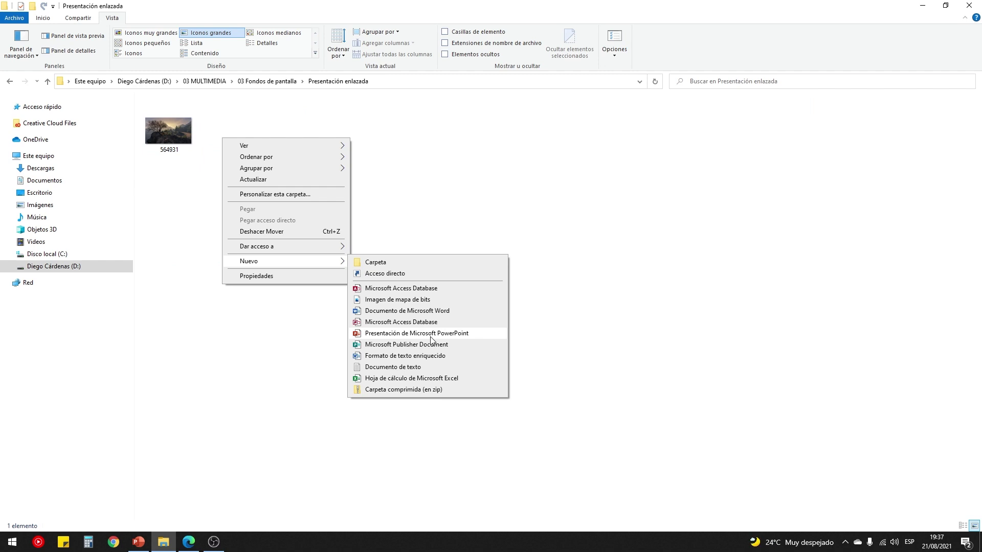
pyautogui.click(402, 157)
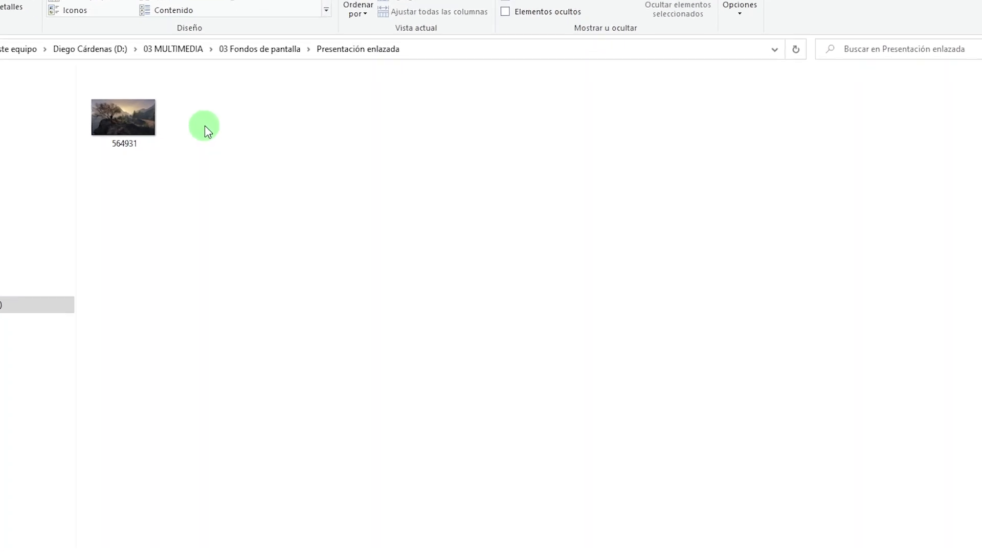
pyautogui.rightClick(204, 127)
pyautogui.moveTo(223, 349)
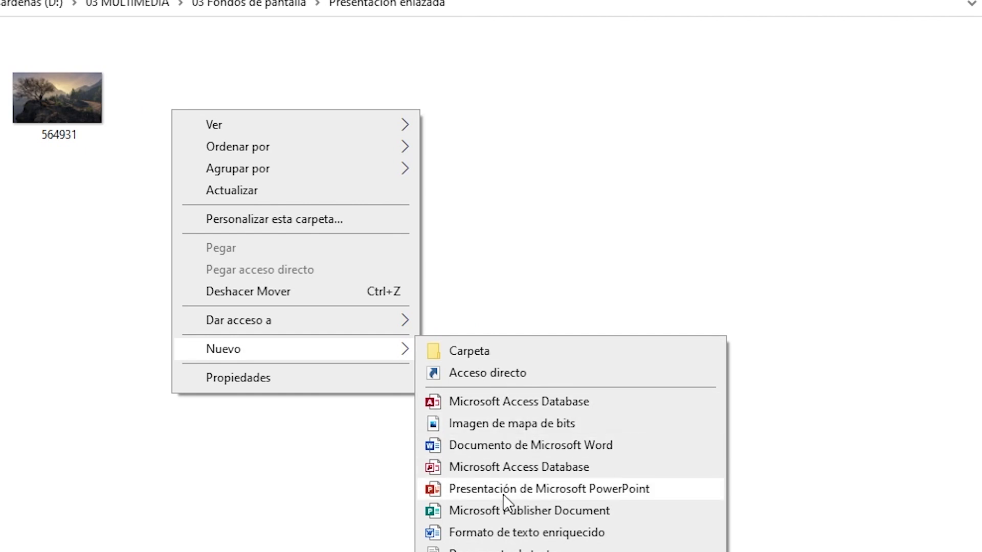
pyautogui.click(504, 490)
pyautogui.click(384, 195)
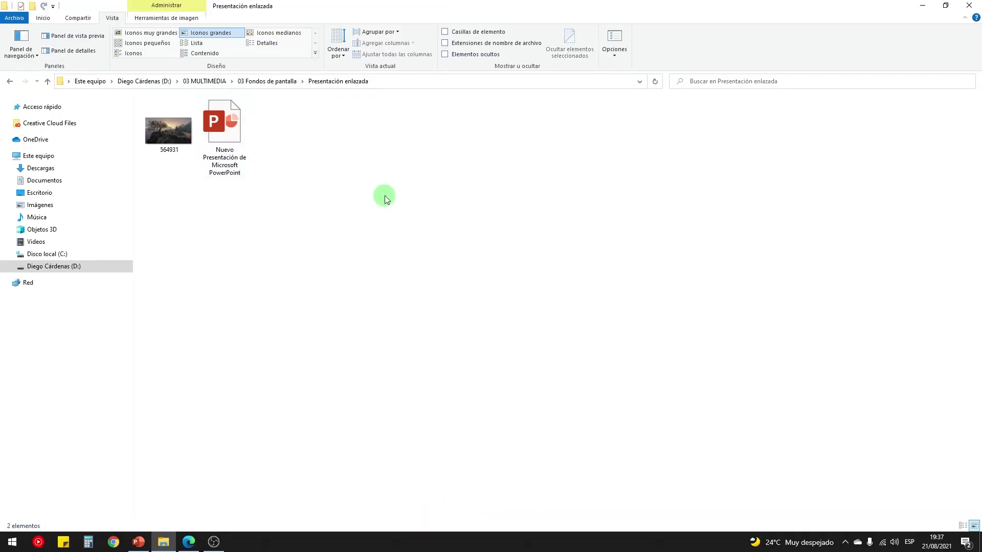
pyautogui.doubleClick(227, 134)
# - Add an empty first slide and insert photo 564931 from this device as a linked picture
pyautogui.click(248, 336)
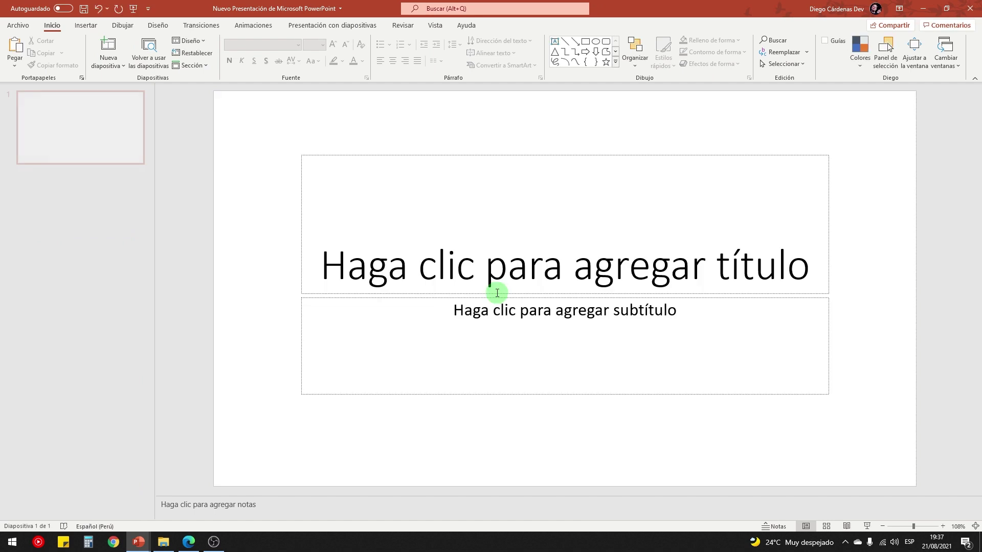
pyautogui.moveTo(270, 132); pyautogui.dragTo(975, 477)
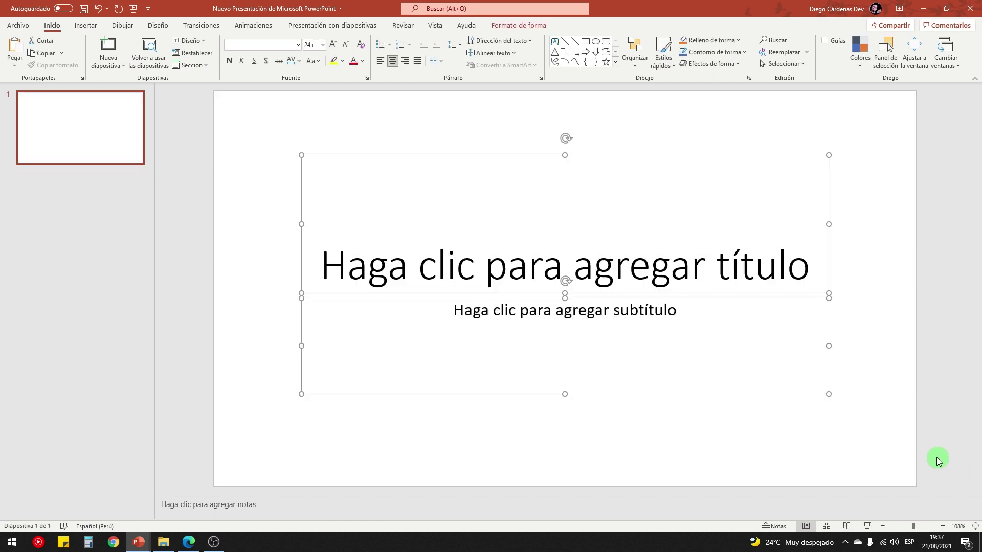
pyautogui.press('Delete')
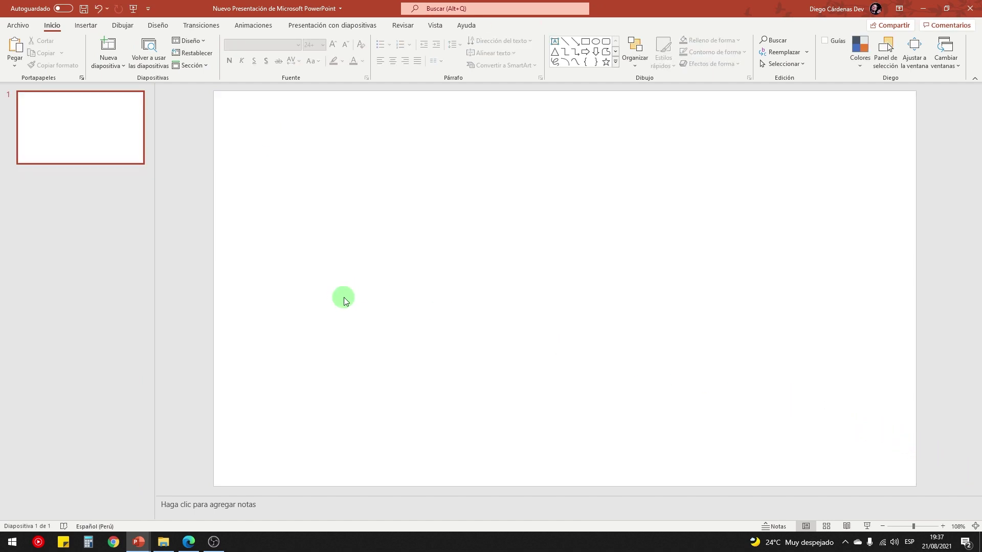
pyautogui.click(86, 25)
pyautogui.click(137, 64)
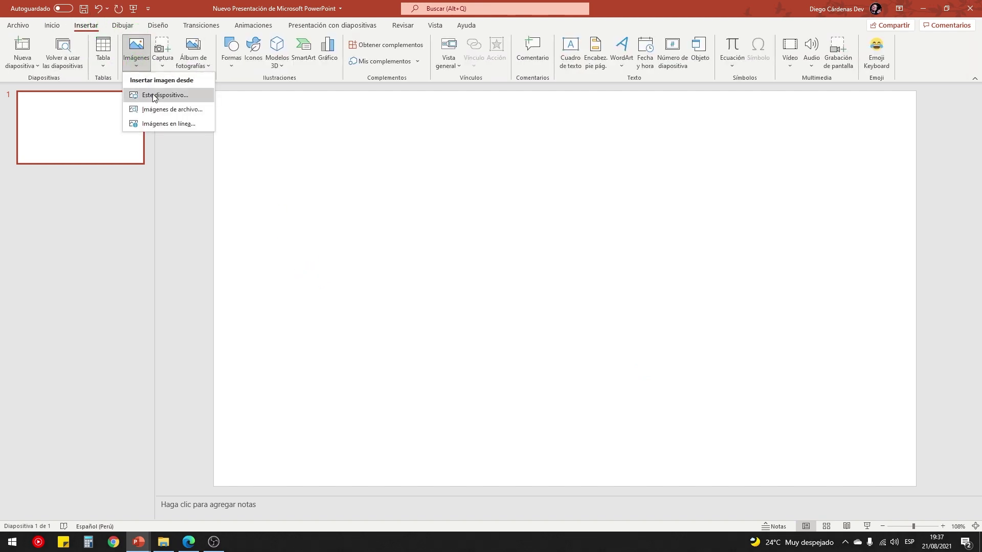
pyautogui.click(154, 94)
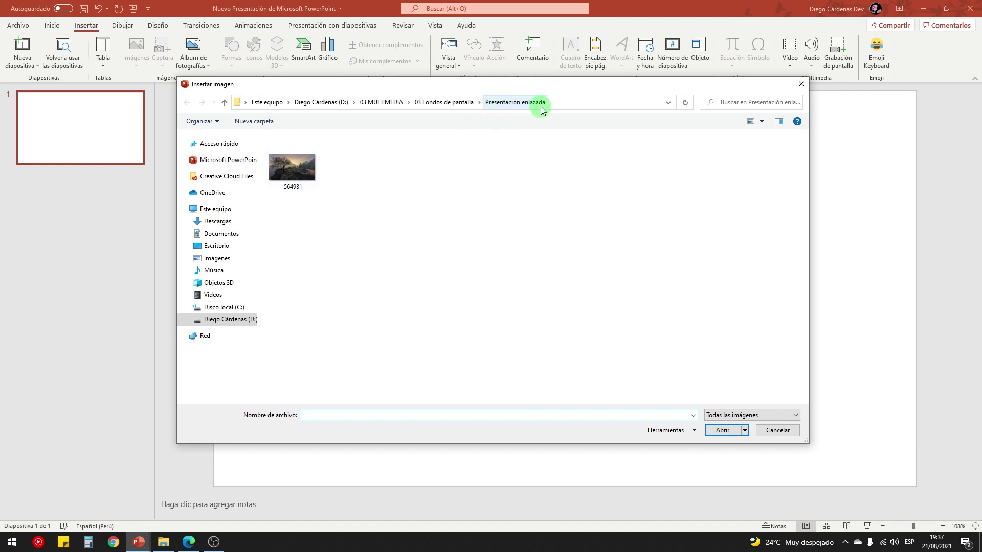
pyautogui.click(304, 165)
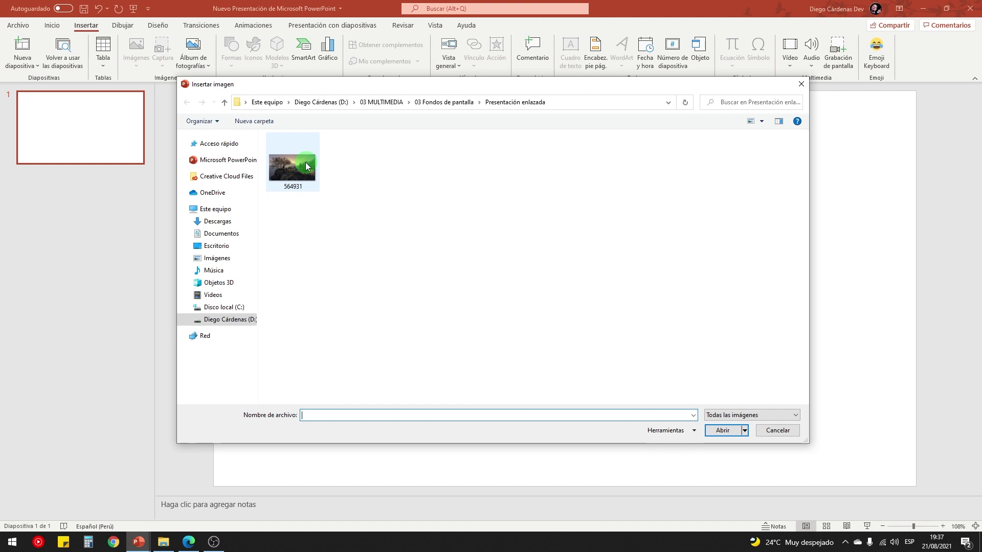
pyautogui.click(745, 431)
pyautogui.click(747, 456)
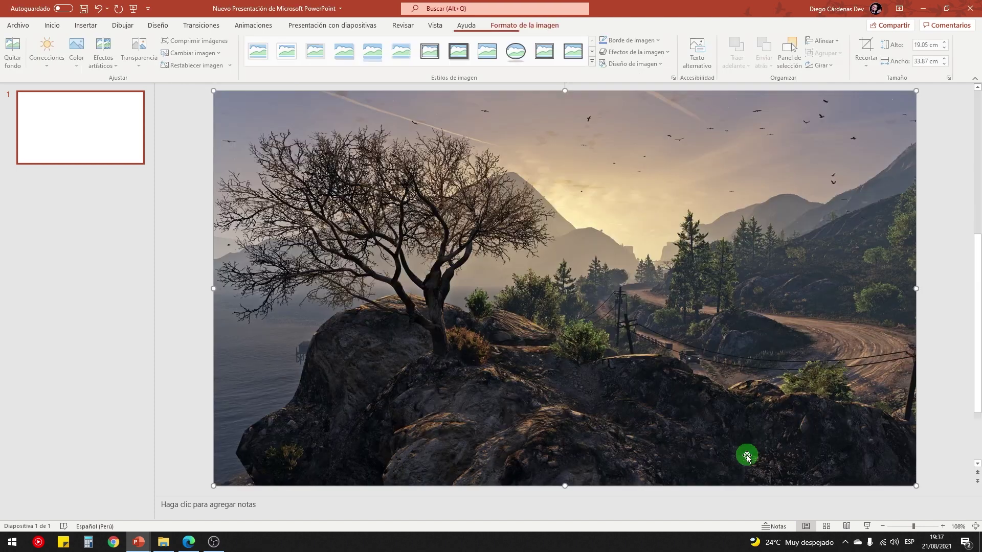
# - Resize the photo to about 28 cm wide, centre it on the slide, then return to File Explorer
pyautogui.moveTo(915, 94); pyautogui.dragTo(792, 173)
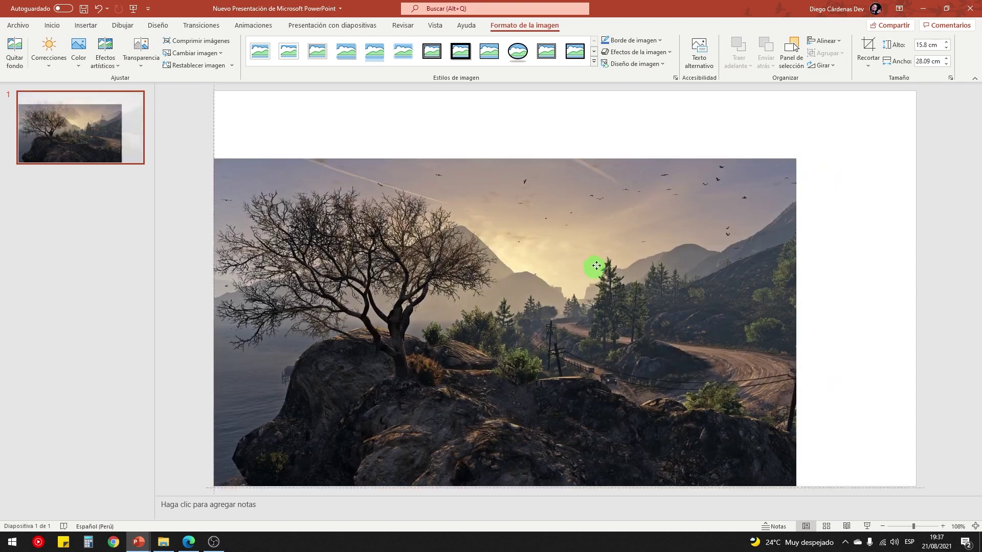
pyautogui.moveTo(592, 268); pyautogui.dragTo(648, 241)
pyautogui.press('Escape')
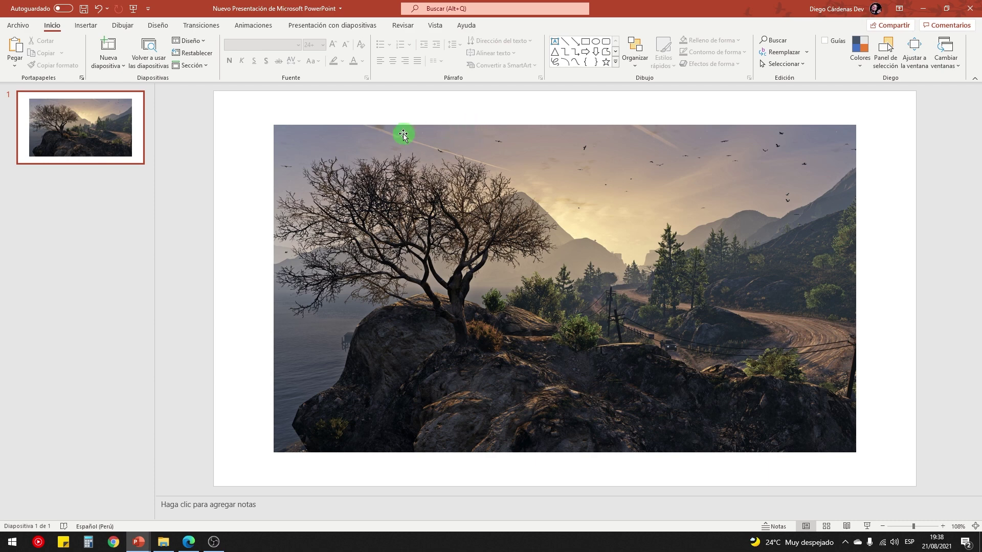
pyautogui.click(163, 542)
# - Check the new presentation's file size, go back to 03 Fondos de pantalla, and reopen the Disminuir el tamaño de archivos deck
pyautogui.moveTo(202, 212); pyautogui.dragTo(247, 113)
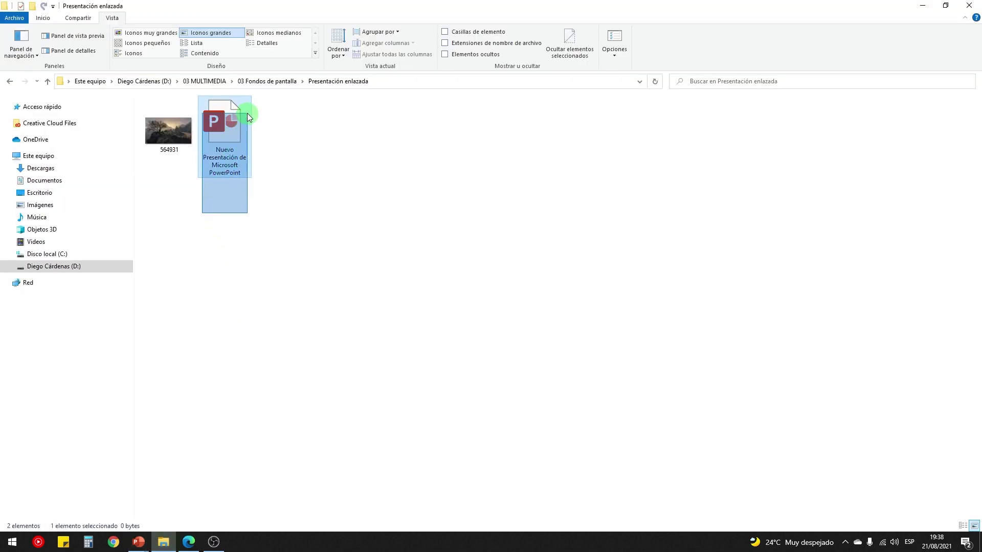
pyautogui.click(10, 81)
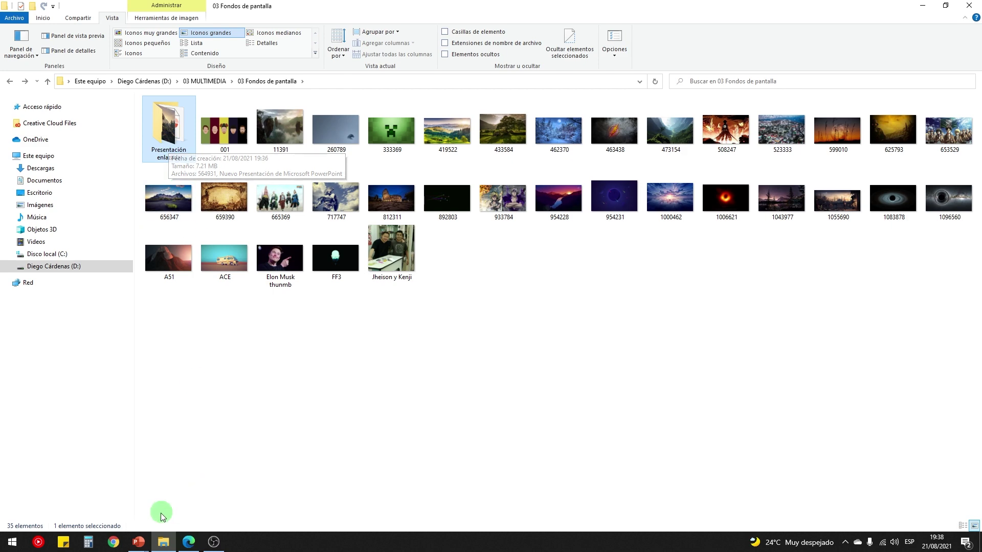
pyautogui.click(138, 542)
pyautogui.click(170, 506)
pyautogui.moveTo(240, 110); pyautogui.dragTo(913, 482)
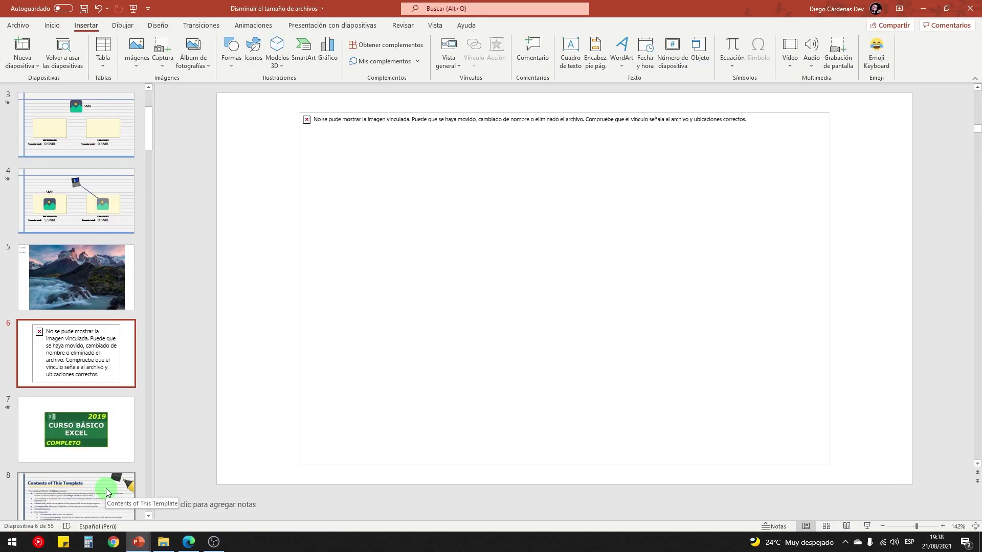
pyautogui.click(88, 431)
pyautogui.moveTo(342, 160); pyautogui.dragTo(799, 441)
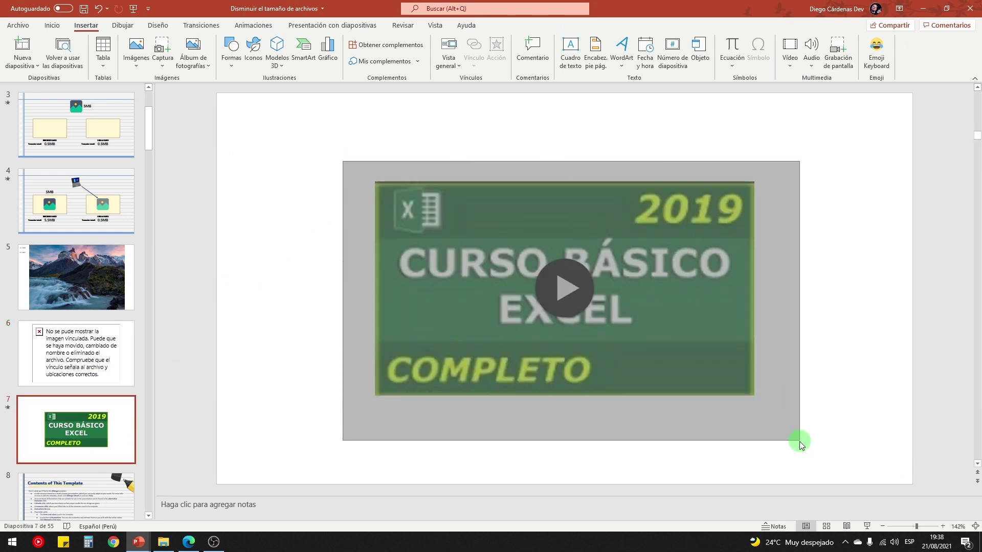
pyautogui.moveTo(800, 441); pyautogui.dragTo(800, 441)
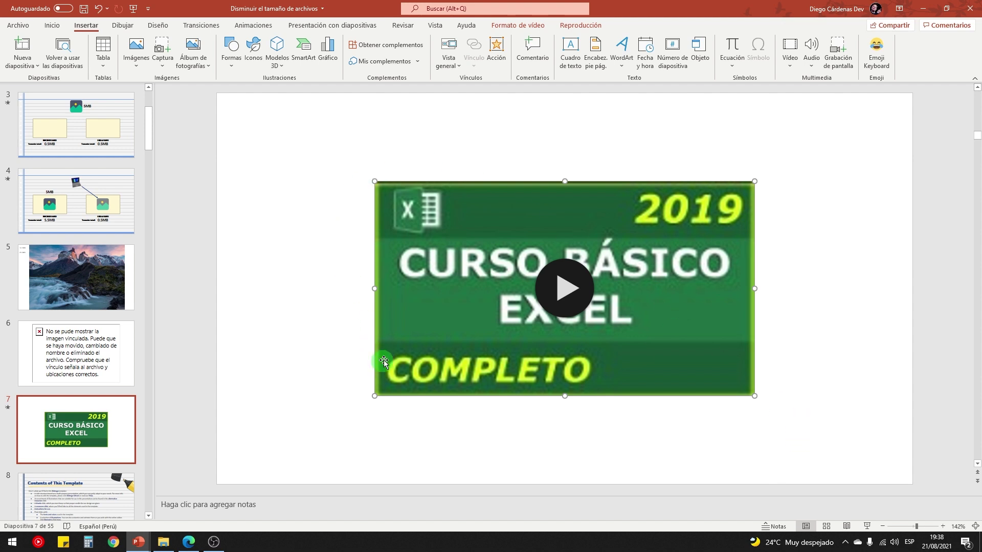
pyautogui.click(94, 352)
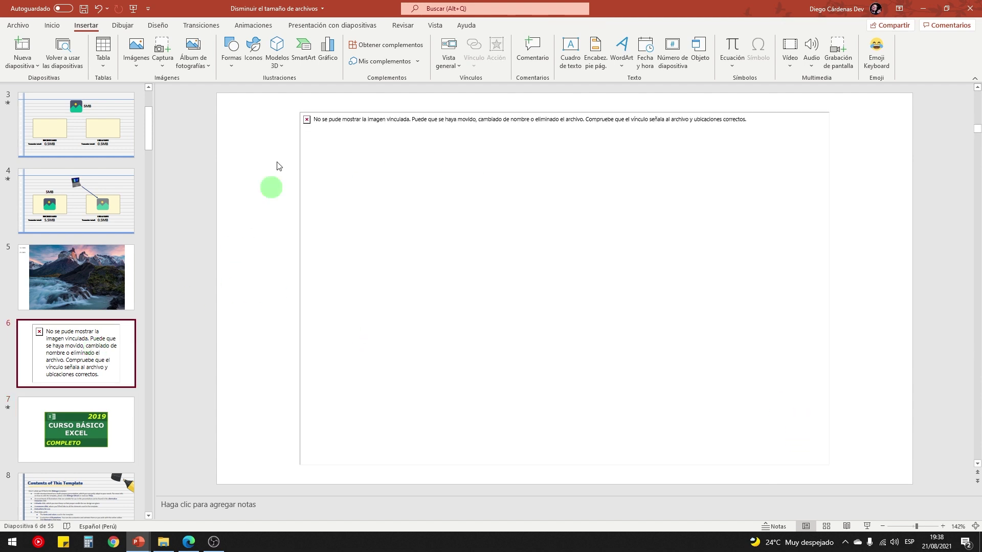
pyautogui.moveTo(282, 100); pyautogui.dragTo(874, 481)
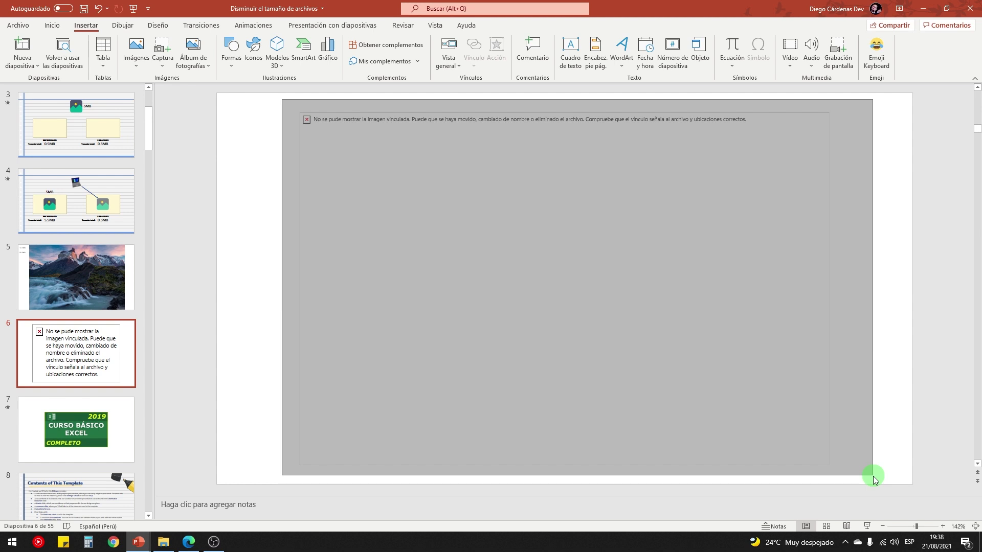
pyautogui.moveTo(874, 479); pyautogui.dragTo(874, 478)
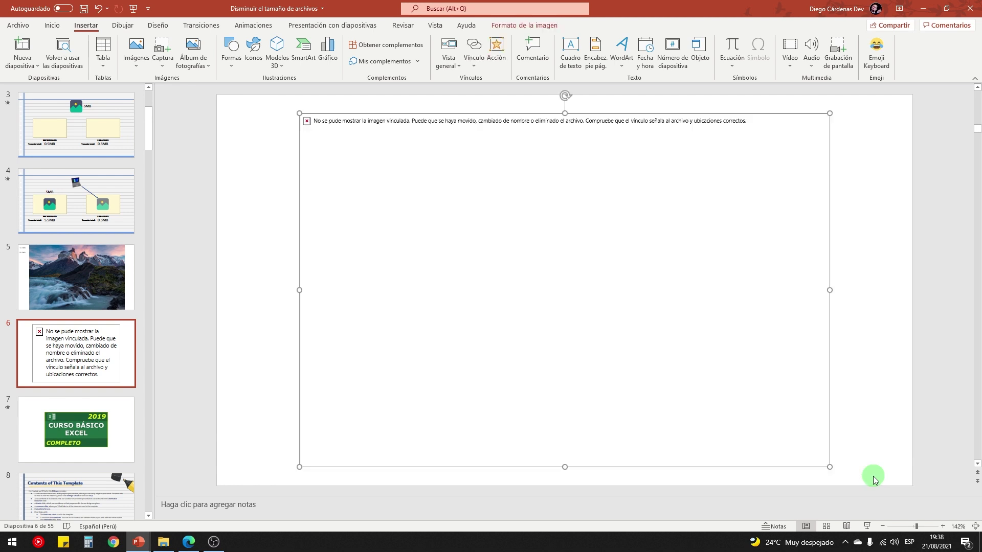
pyautogui.click(163, 542)
# - Compare the sizes of both files in Presentación enlazada, then bring back the Disminuir el tamaño de archivos deck
pyautogui.doubleClick(151, 134)
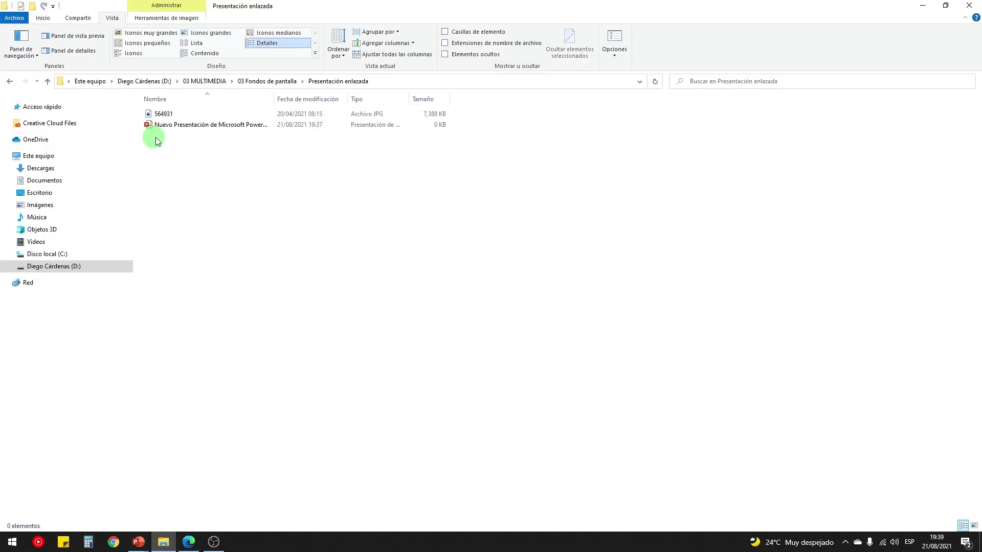
pyautogui.moveTo(163, 151); pyautogui.dragTo(145, 101)
pyautogui.click(10, 81)
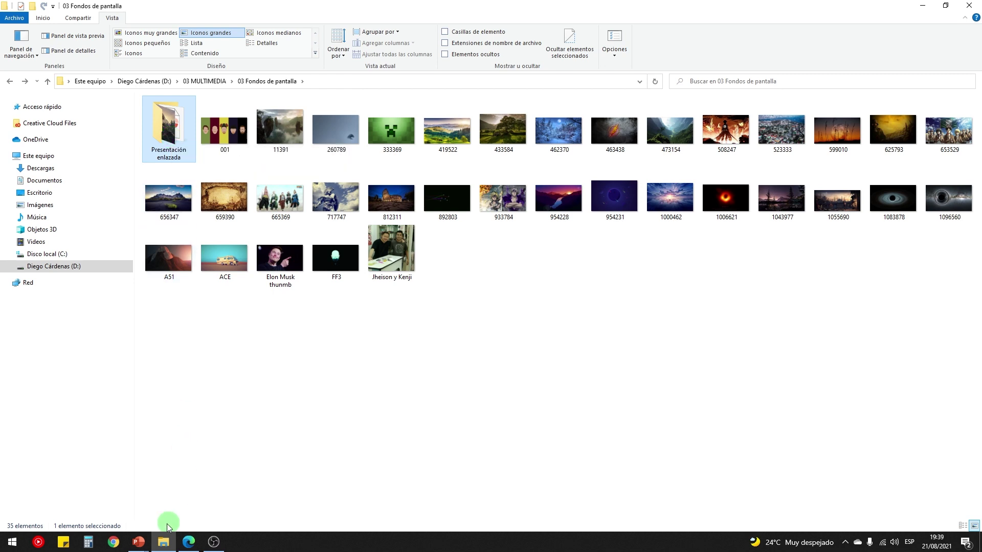
pyautogui.click(138, 542)
pyautogui.click(98, 493)
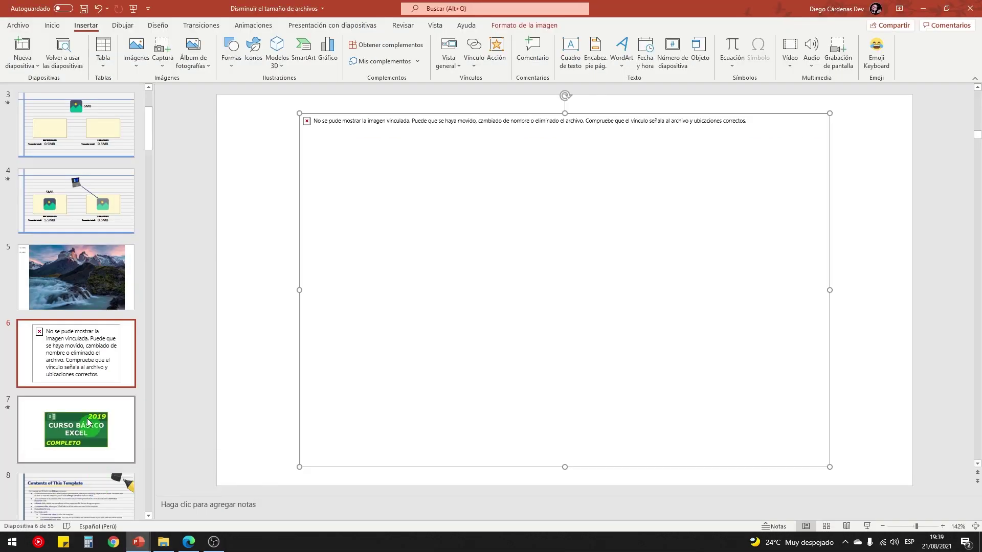
# - Show slide 5 with the waterfall photo and its 13.1MB and 28.3MB size labels
pyautogui.click(59, 353)
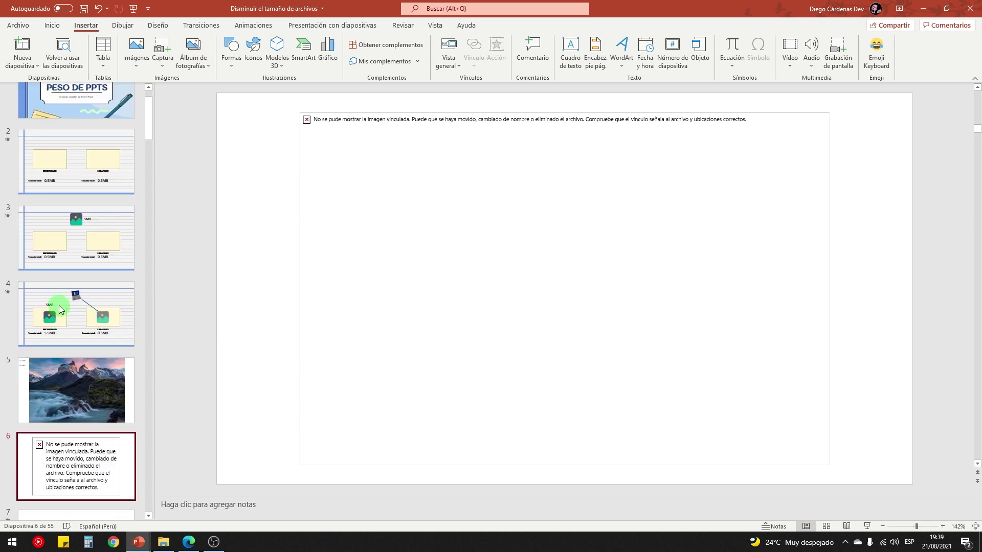
pyautogui.moveTo(60, 353); pyautogui.dragTo(63, 369)
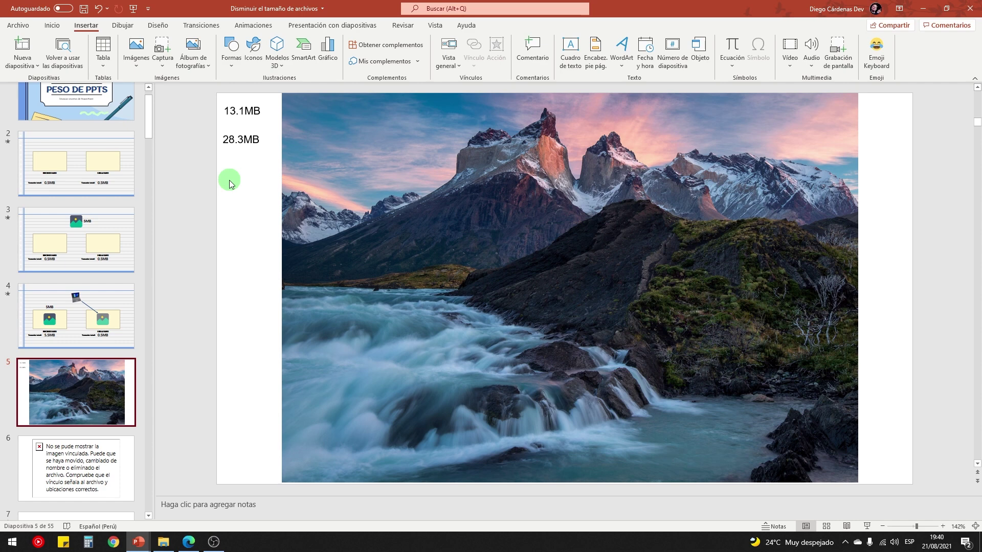
pyautogui.click(248, 153)
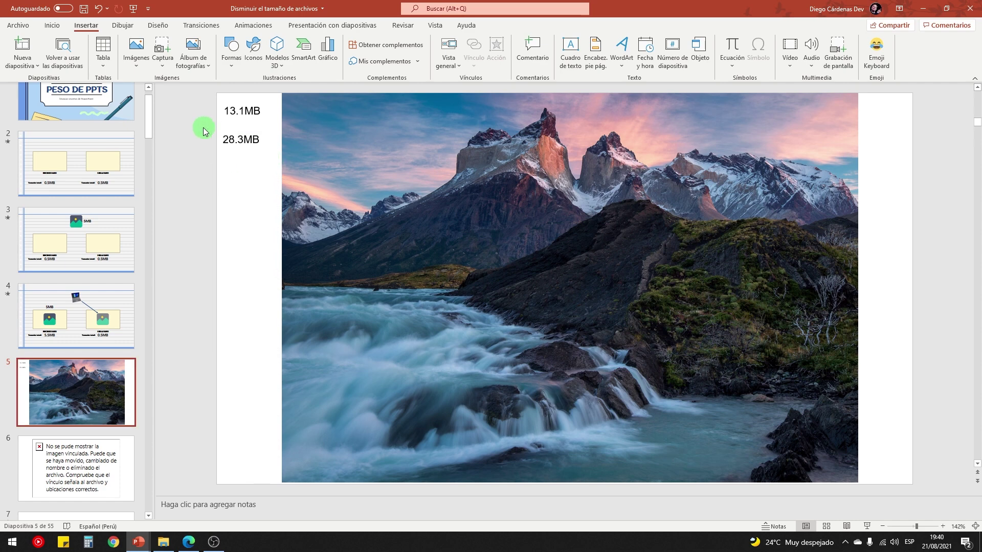